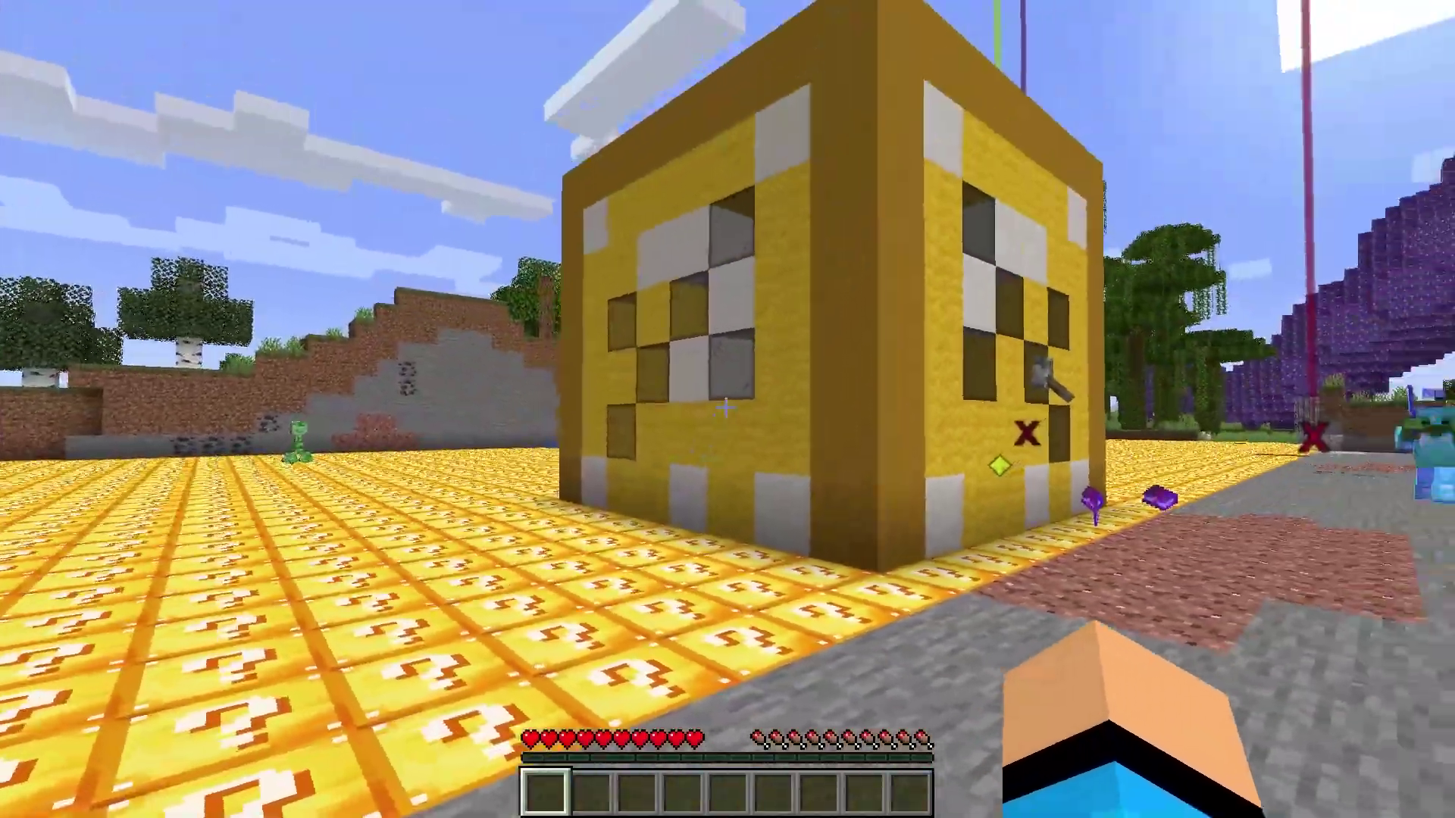
Walk around the lucky block world, open and close chat, then open the Tackle Box
key("a")
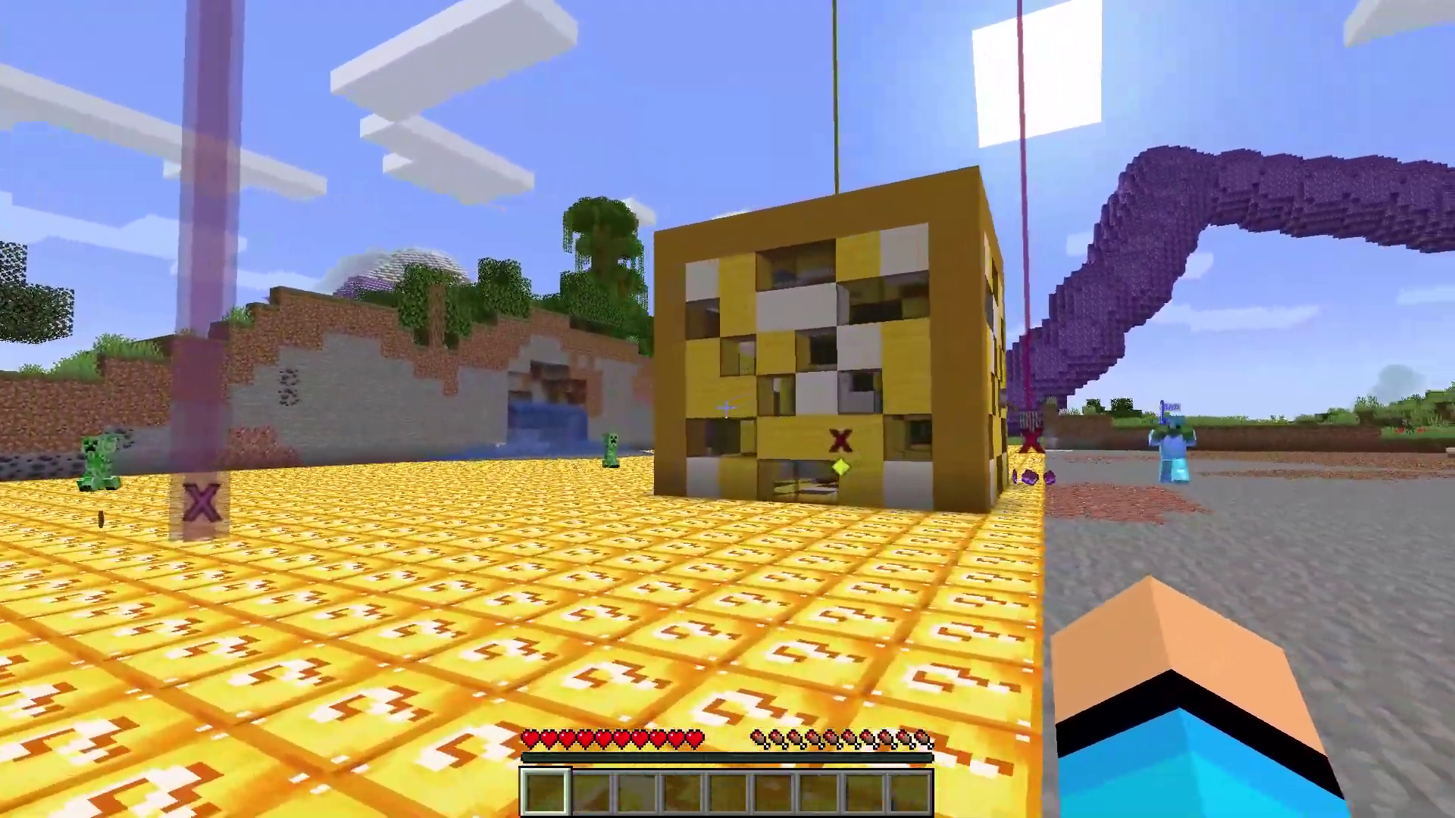
key("s")
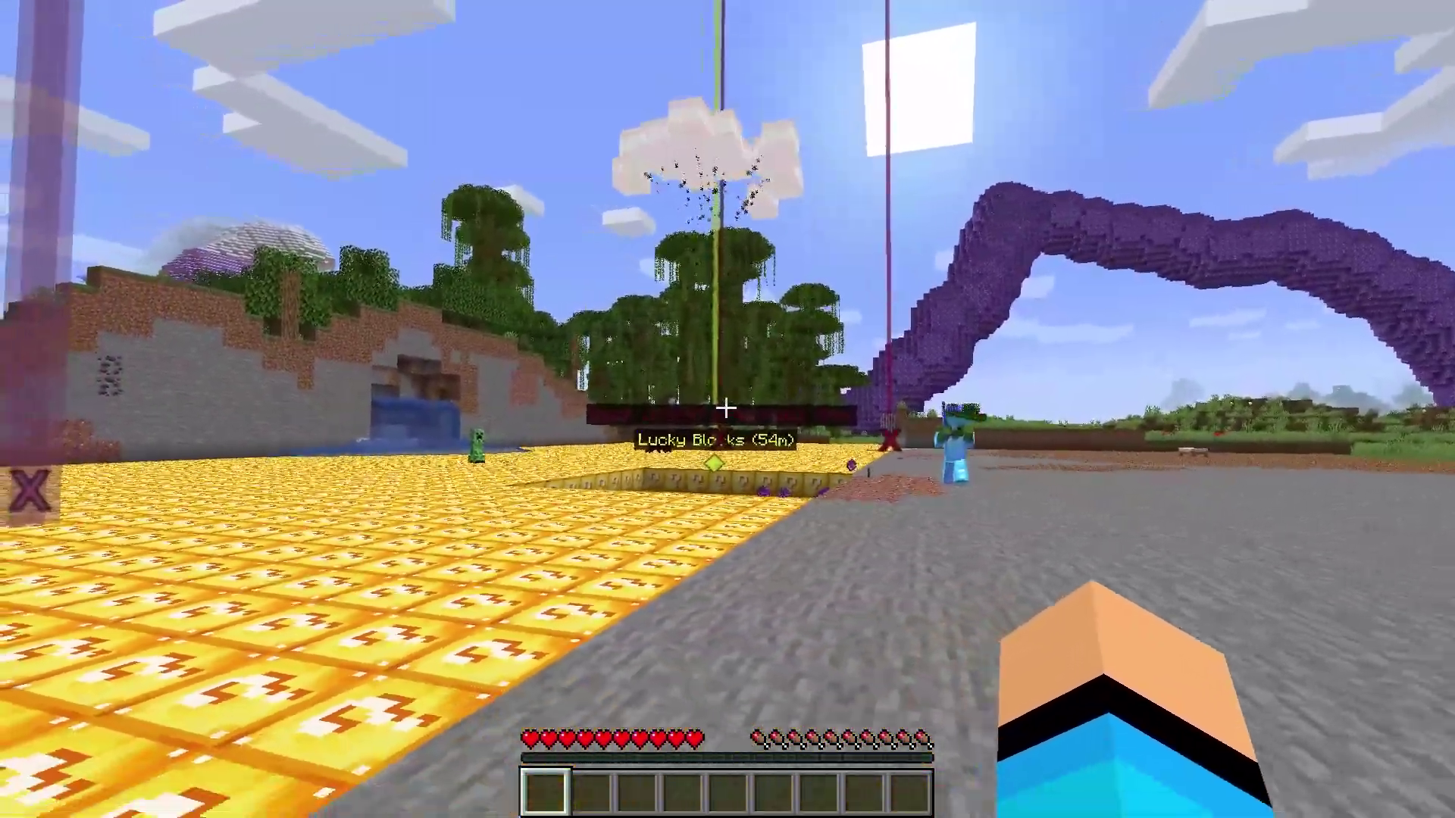
key("s")
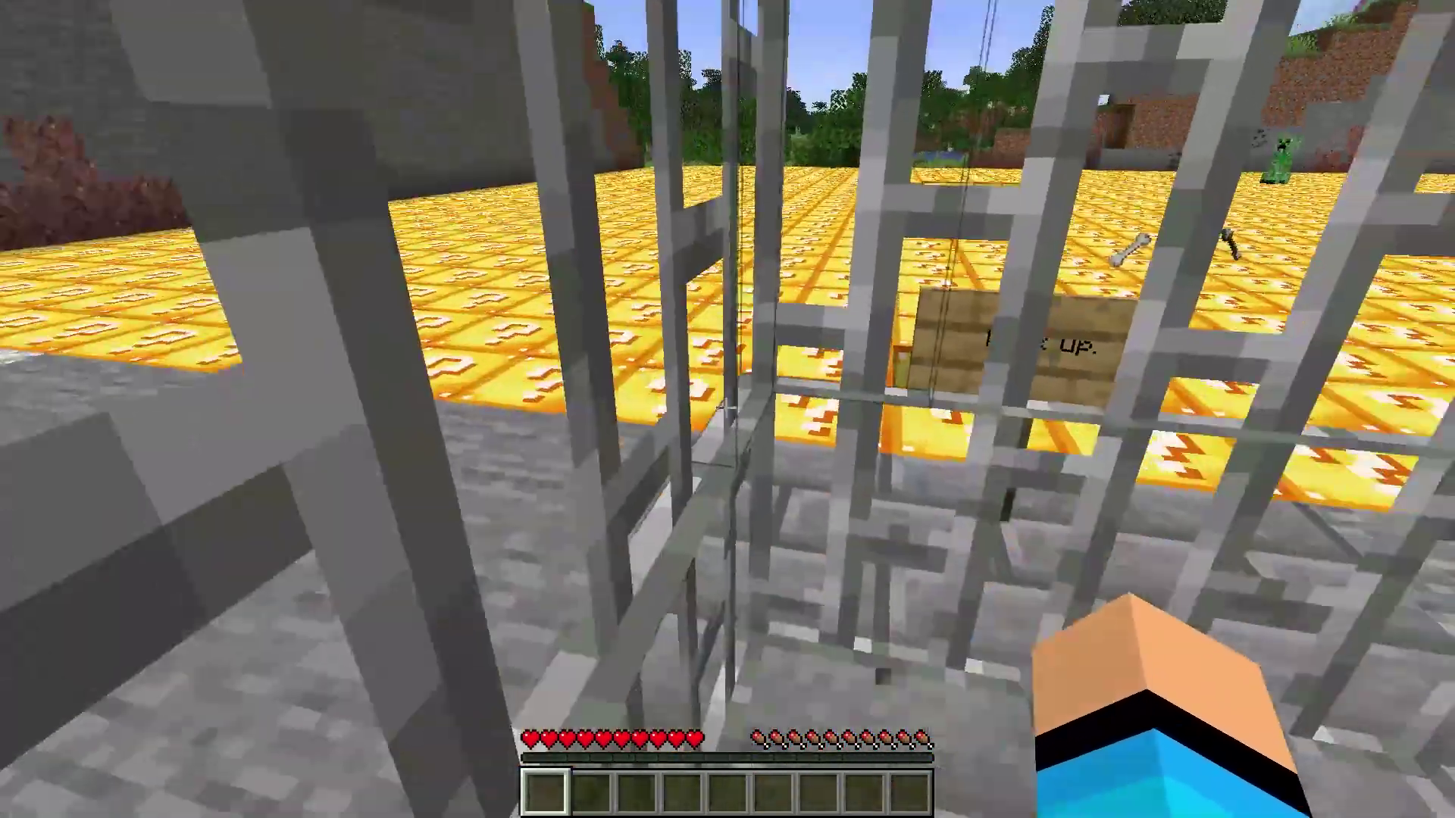
key("t")
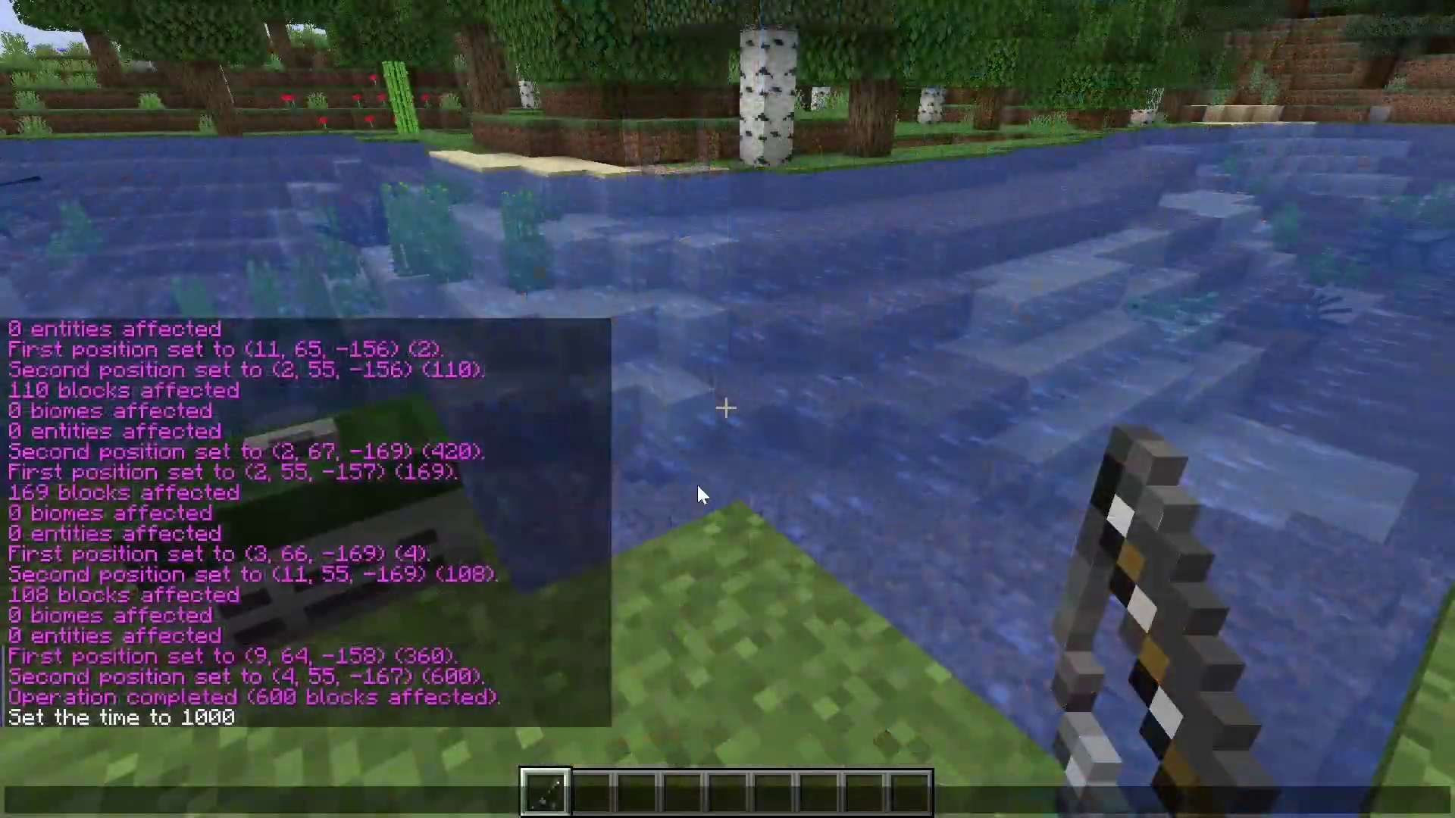
key("Escape")
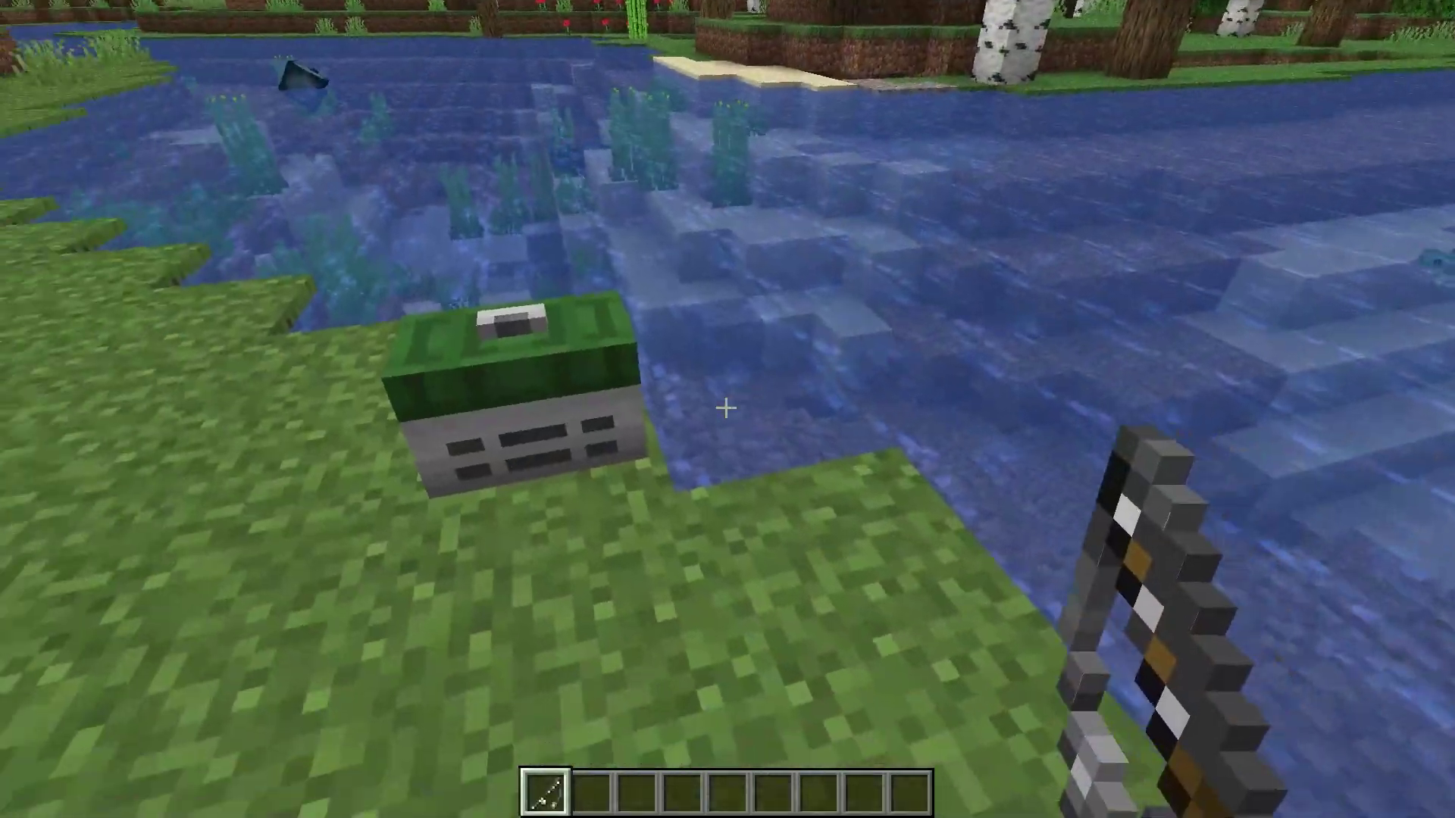
right_click(726, 408)
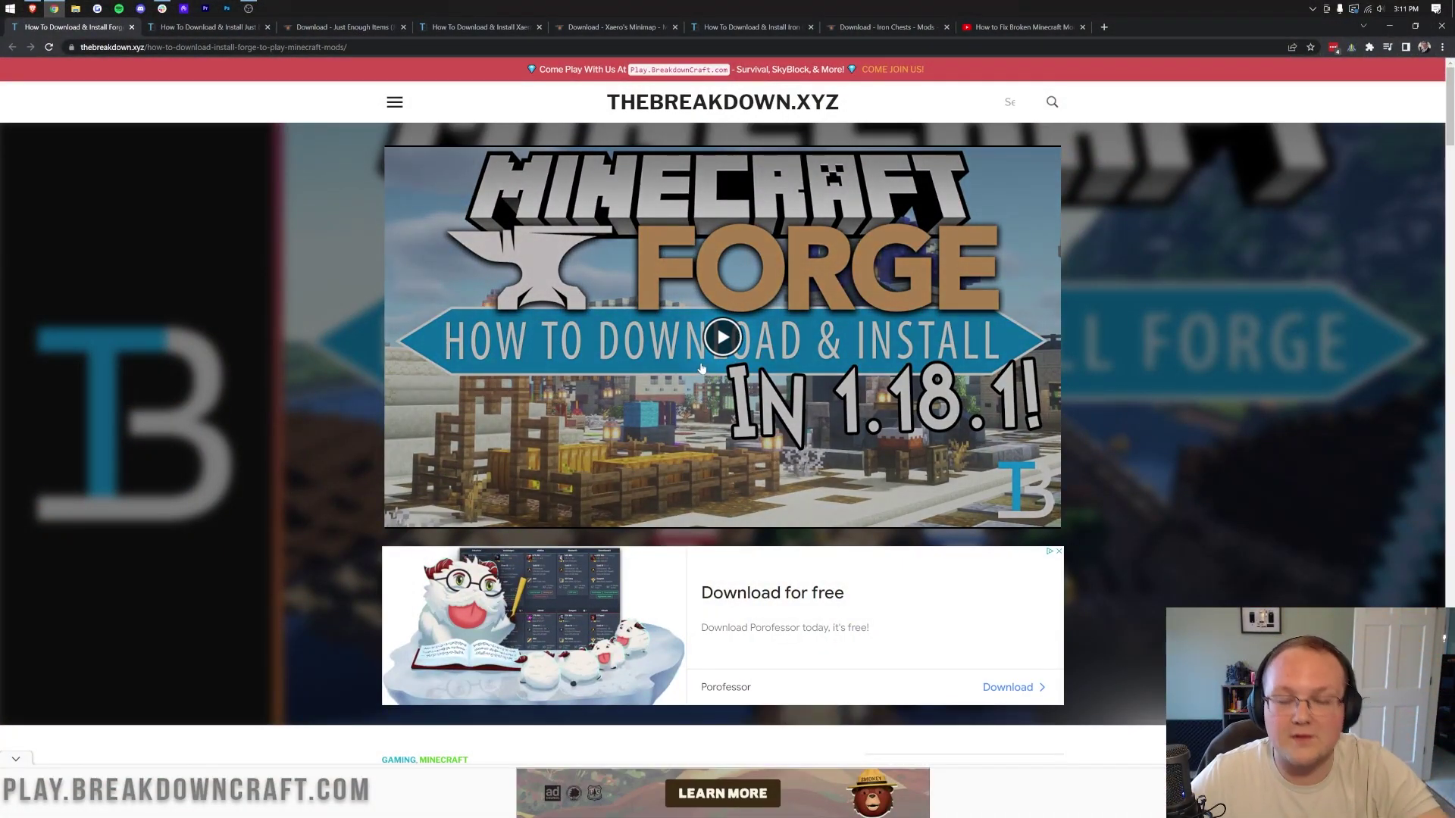
scroll(1220, 449, "down", 7)
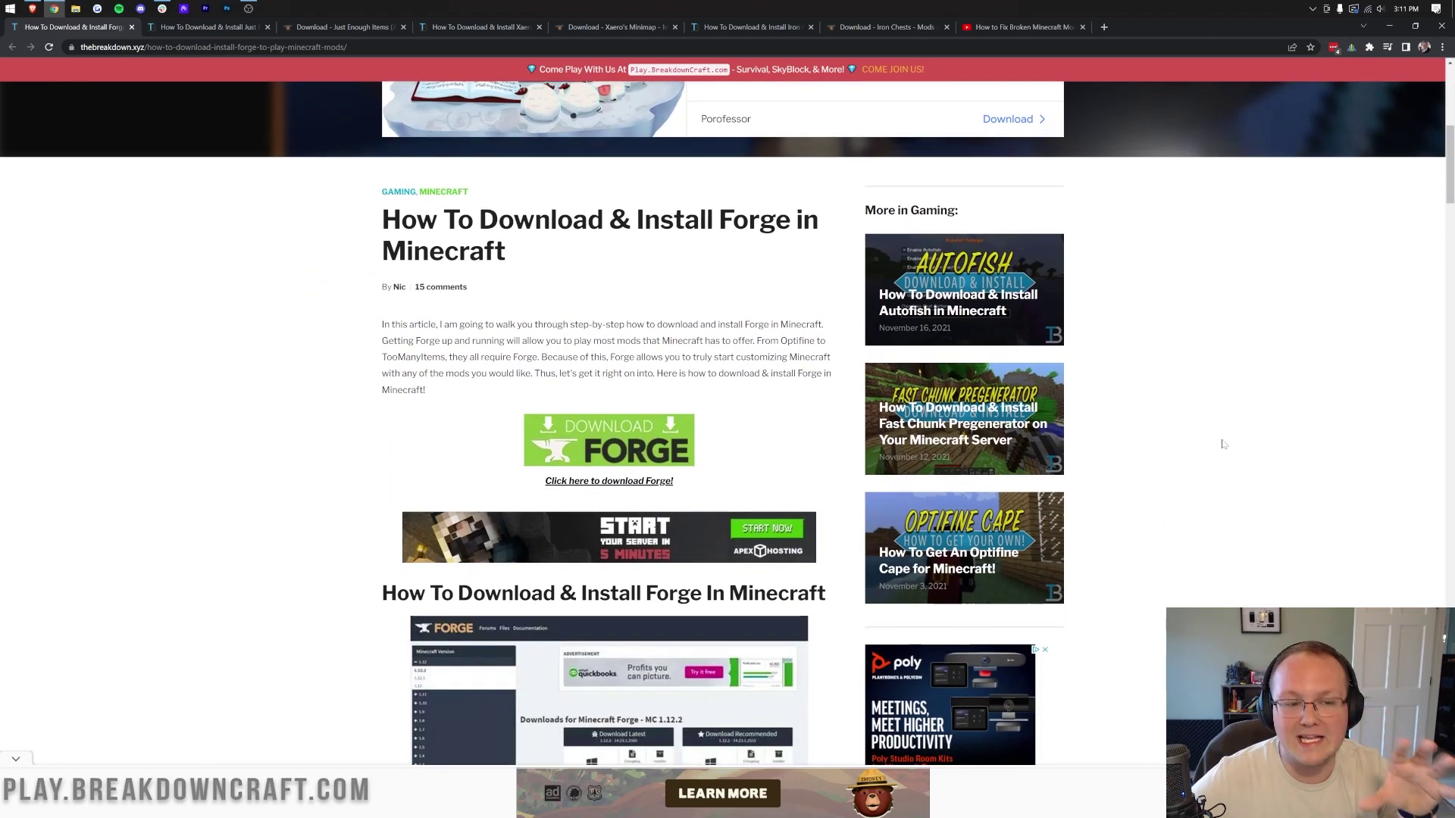
scroll(1223, 445, "up", 7)
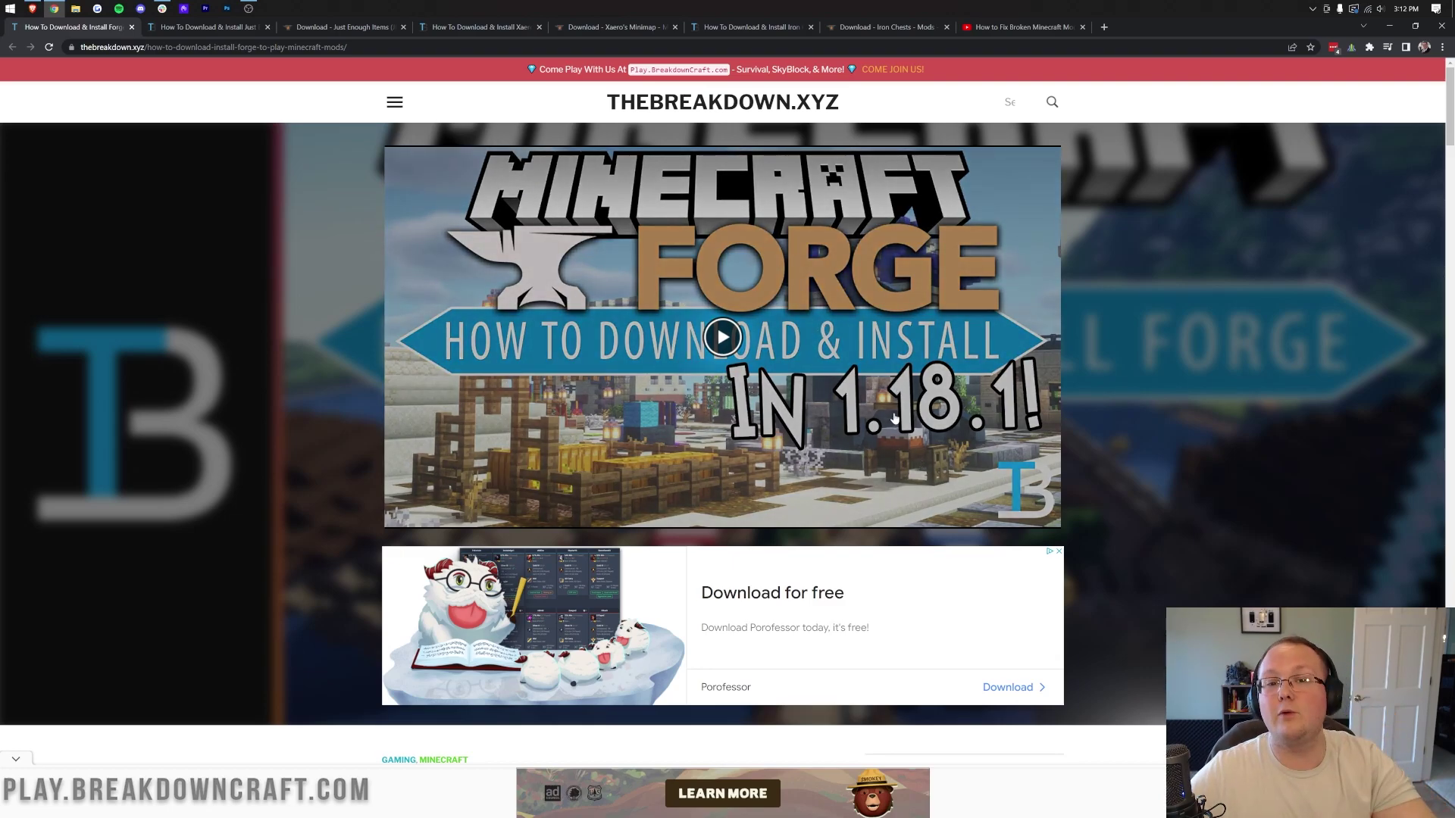
scroll(895, 419, "down", 12)
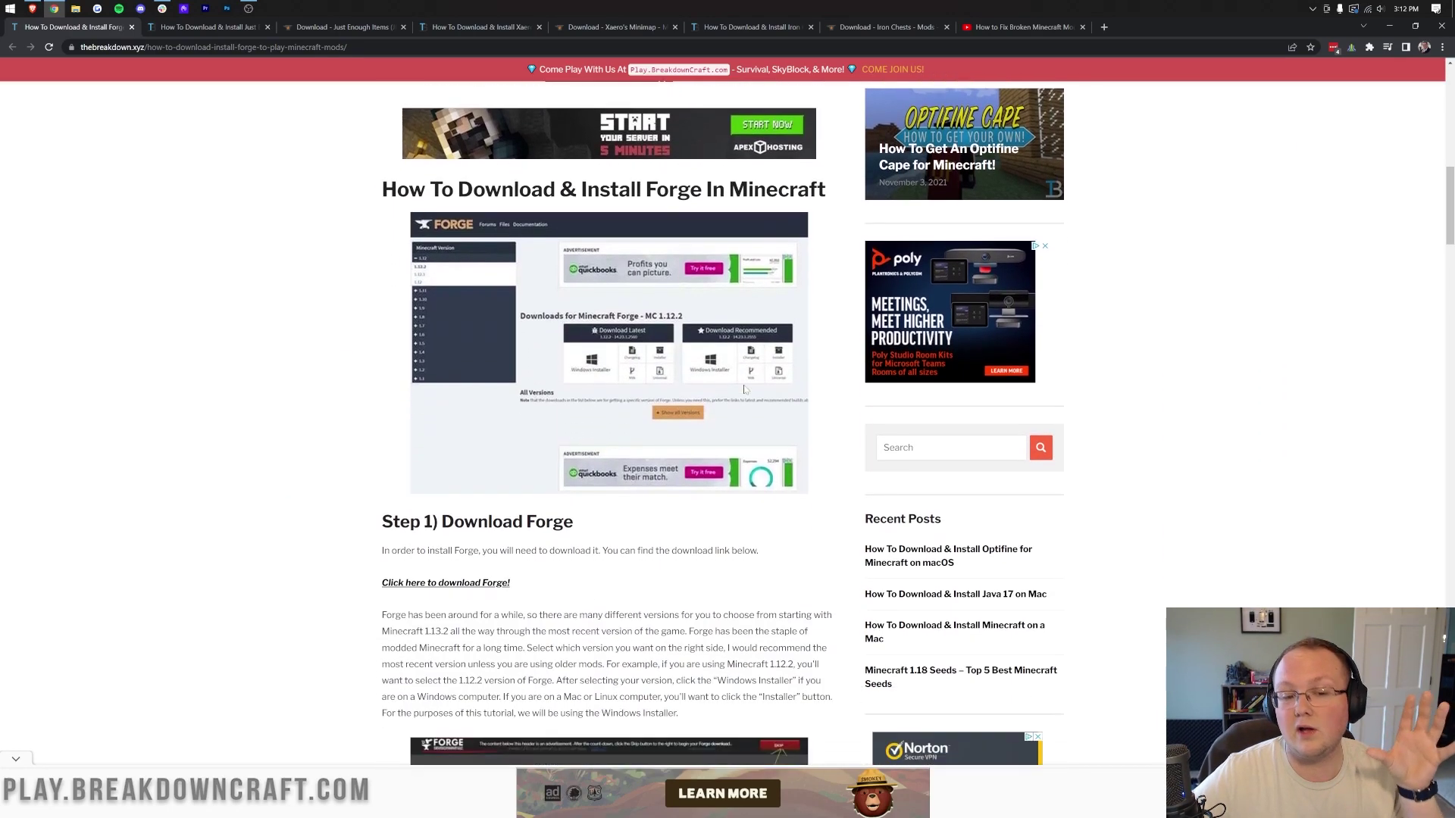
scroll(744, 390, "down", 2)
scroll(744, 390, "up", 2)
scroll(744, 390, "down", 6)
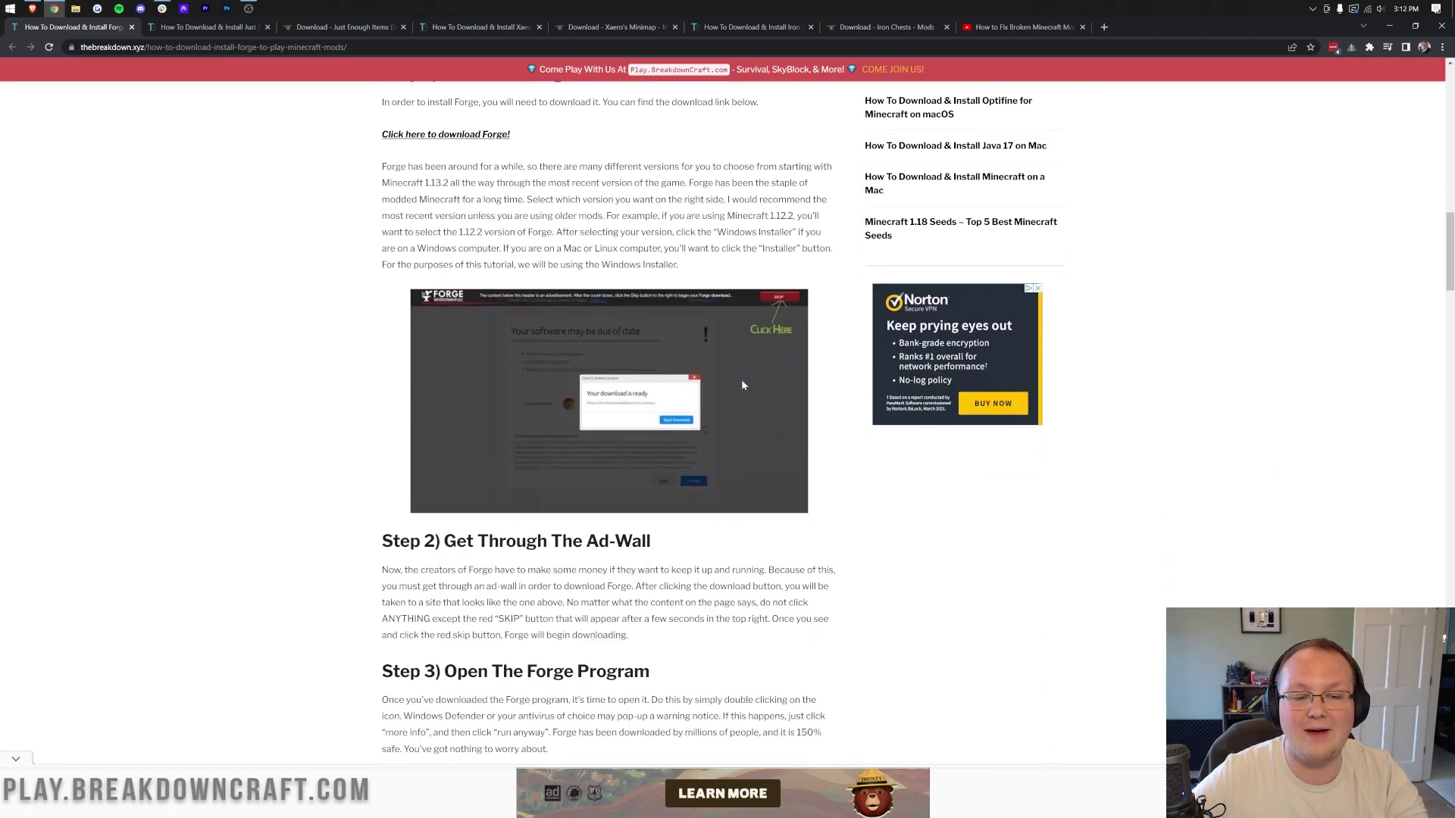
scroll(743, 386, "down", 14)
scroll(743, 386, "up", 5)
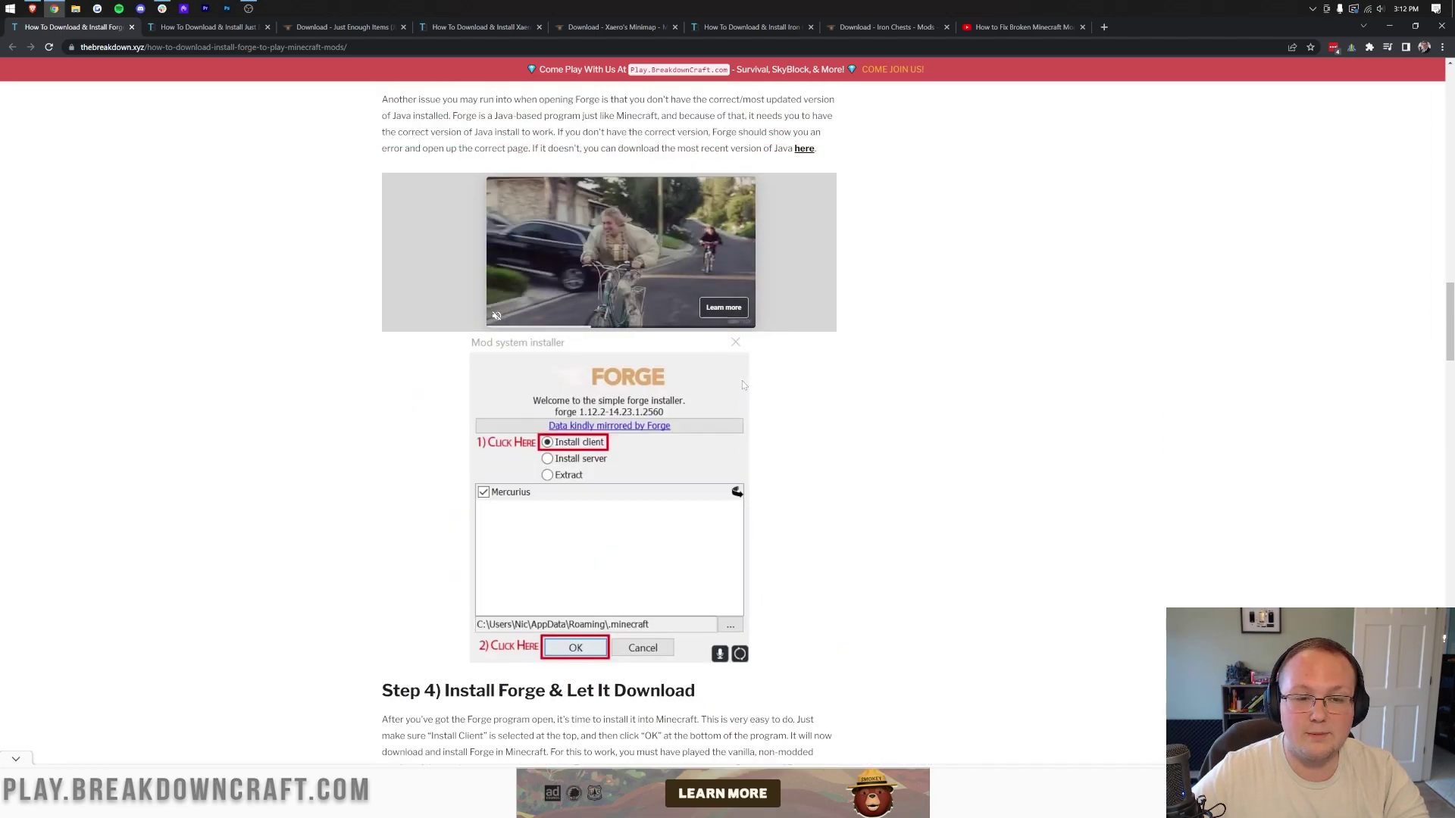
scroll(742, 386, "up", 20)
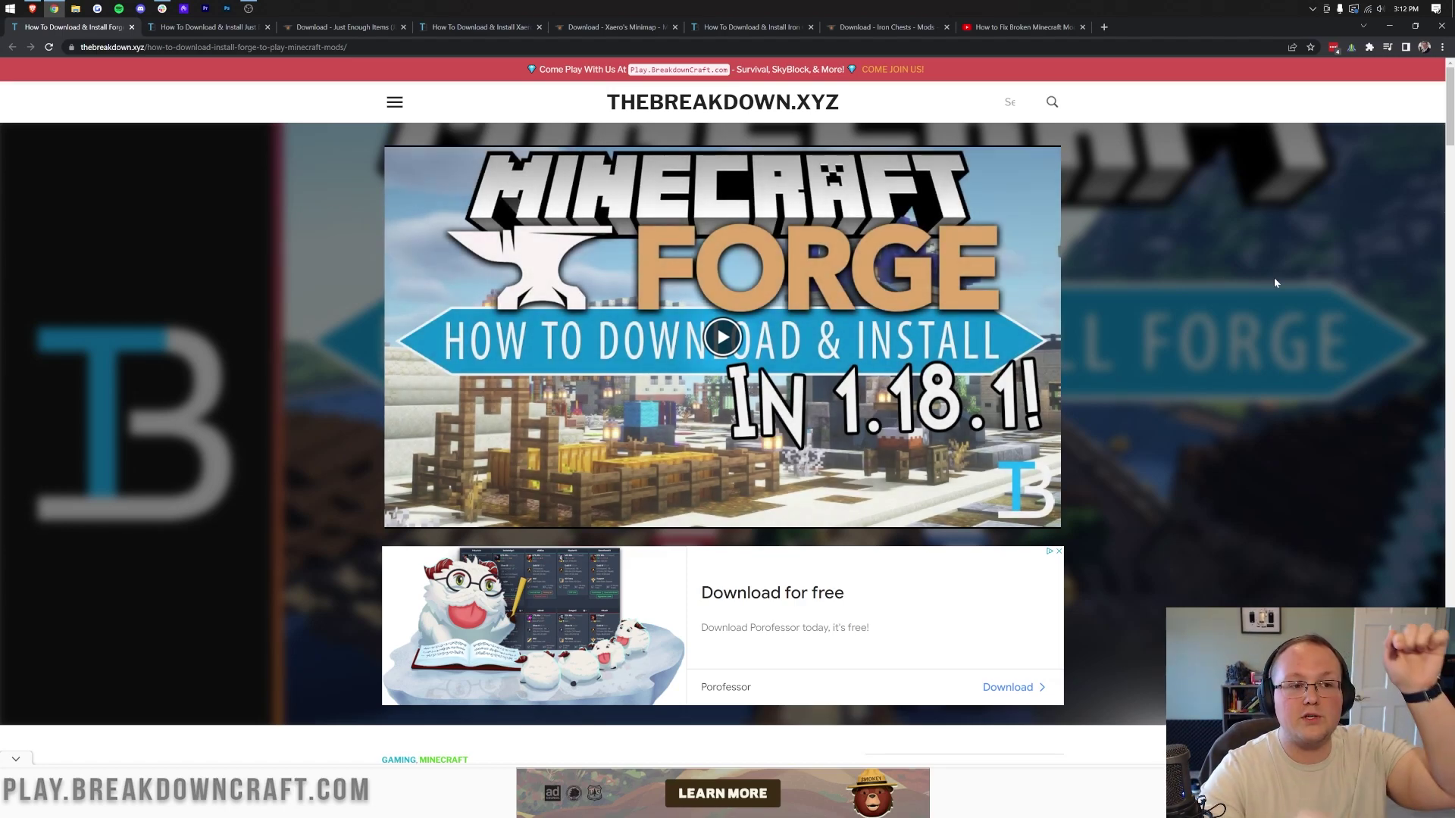
Close the three mod download tabs
left_click(947, 27)
left_click(675, 26)
left_click(404, 26)
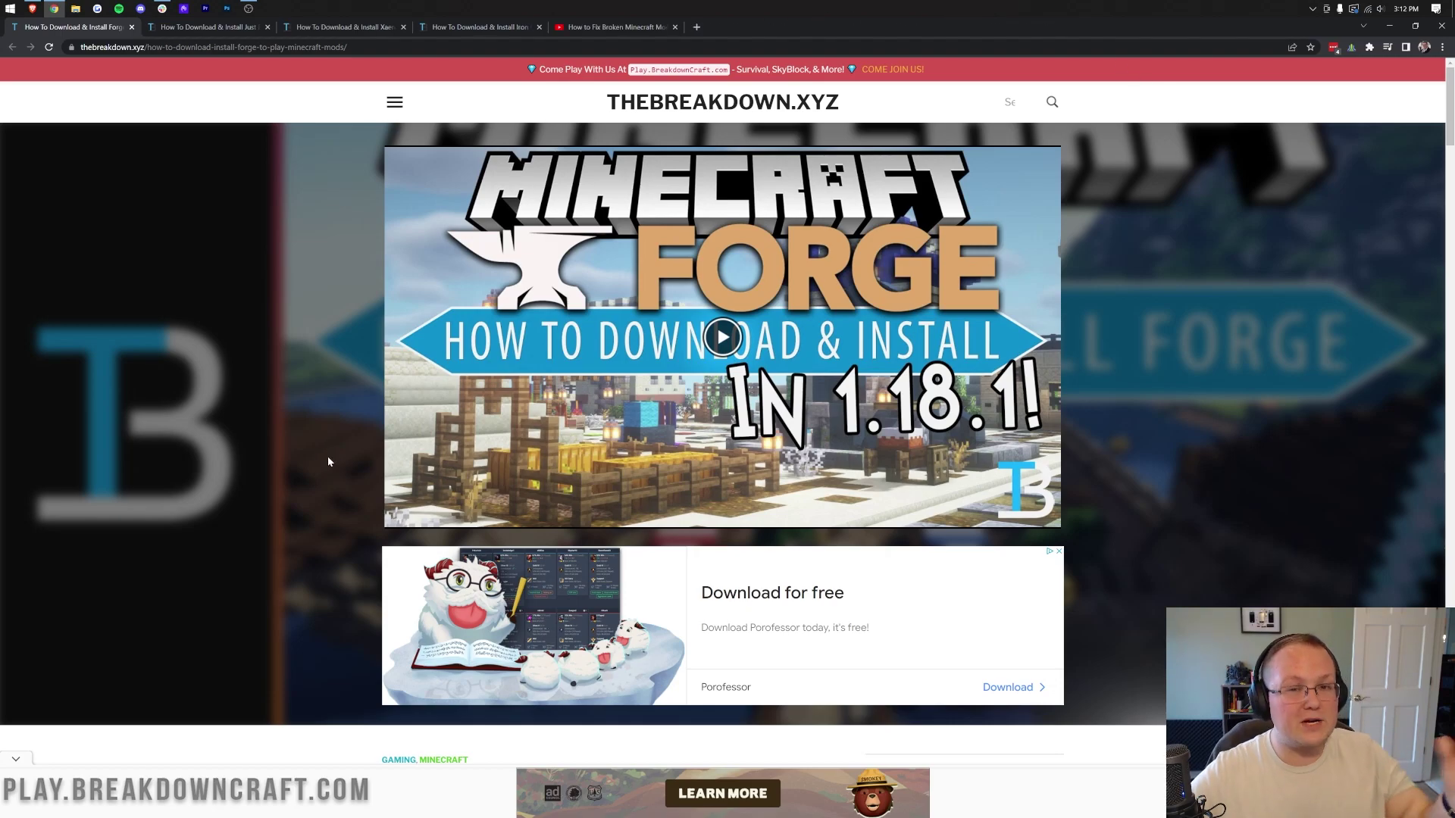
Look through the JEI, Xaero's Minimap, Iron Chests and Forge articles, ending on JEI
left_click(212, 31)
left_click(343, 32)
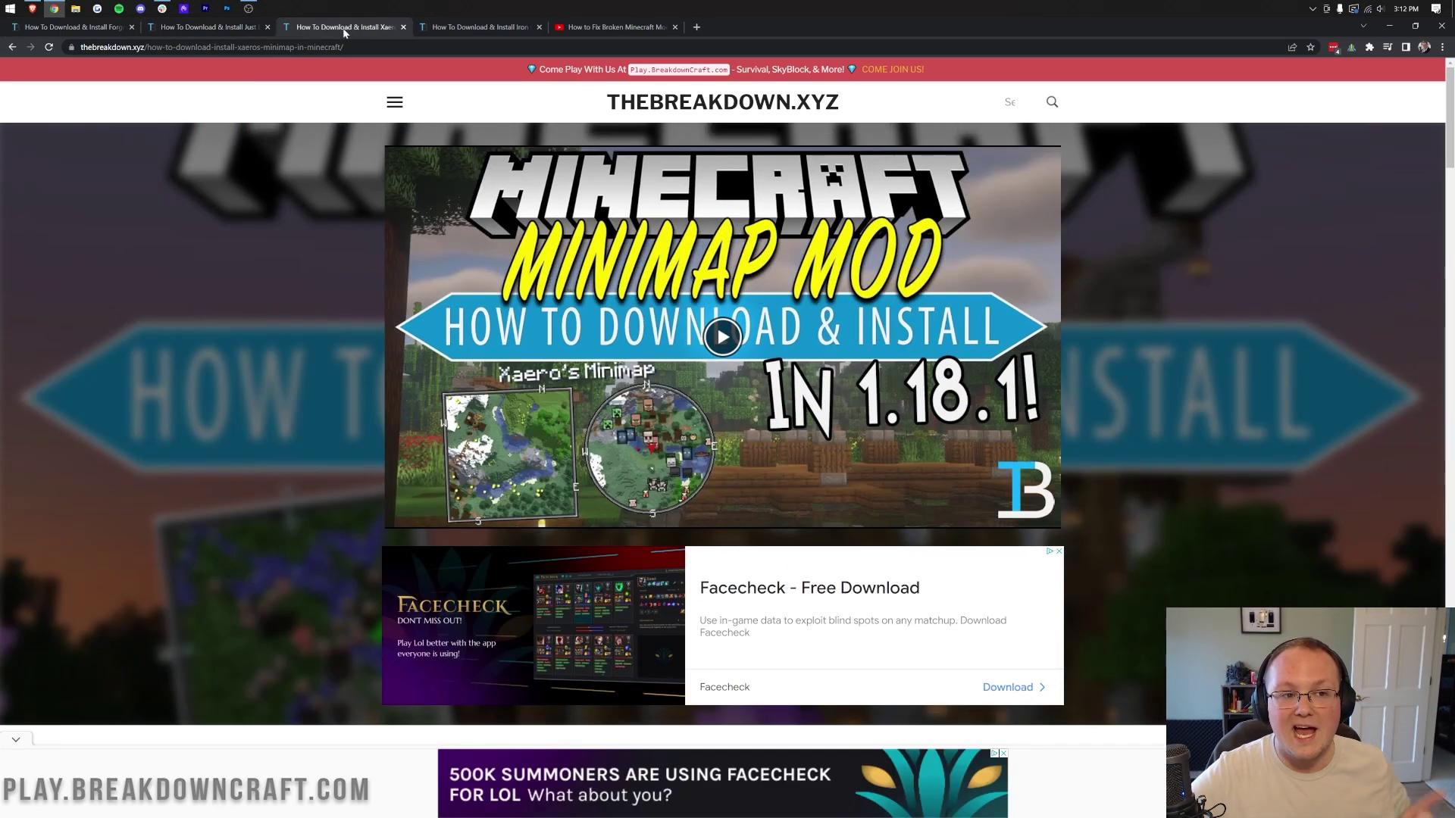
left_click(461, 27)
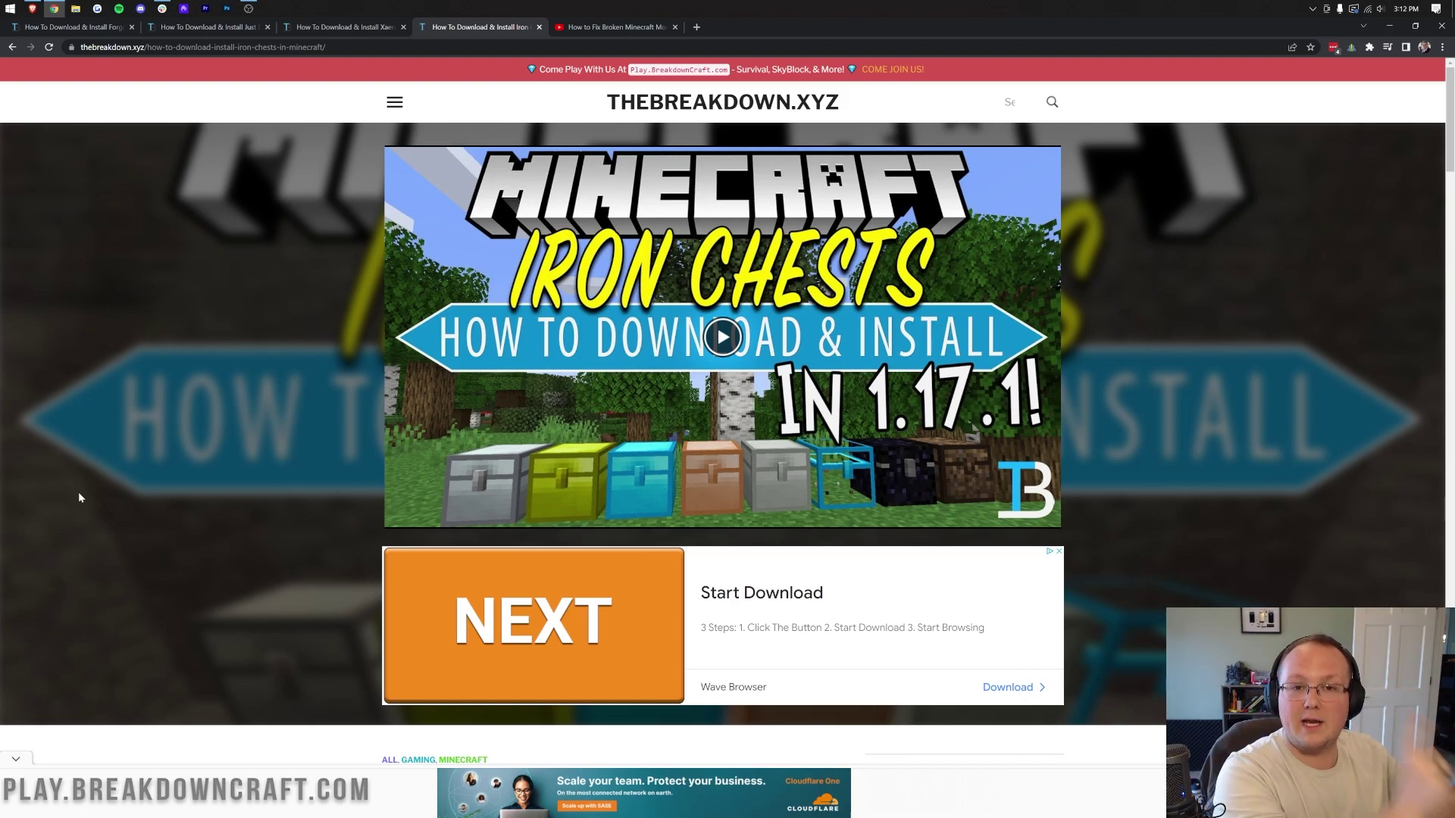
key("ctrl+1")
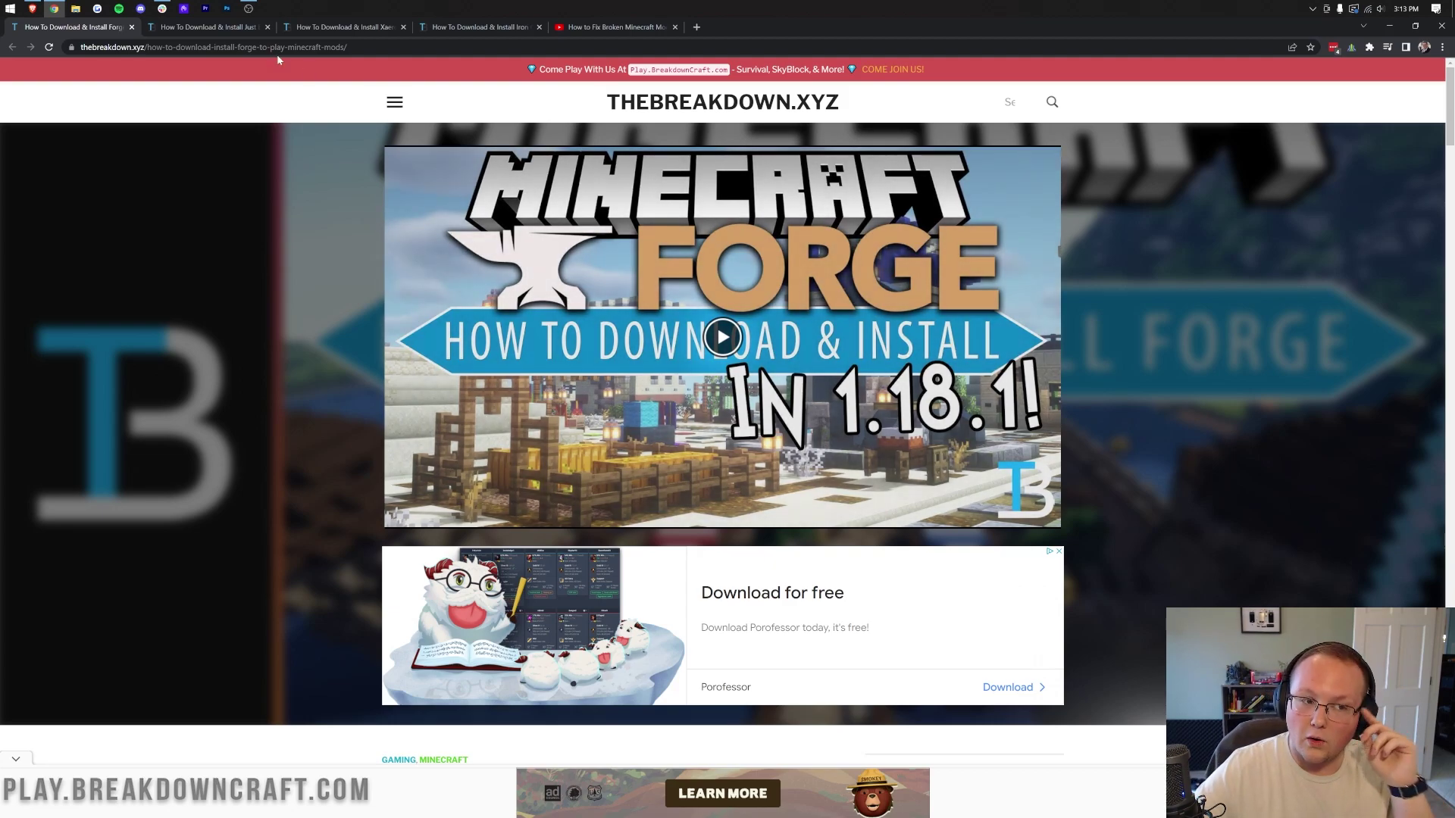
key("ctrl+2")
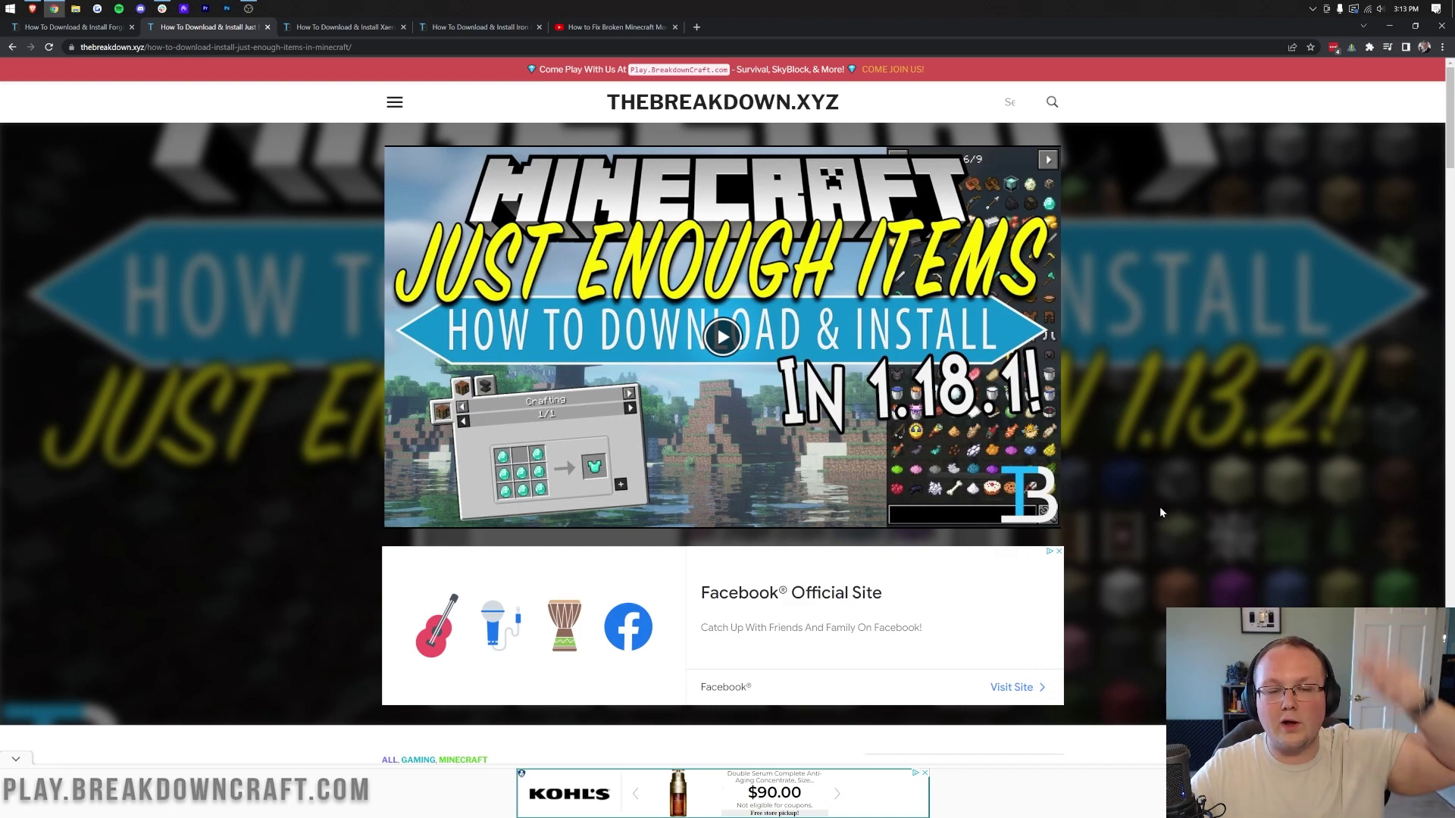
Download the jei-1.18.2 file from the Just Enough Items CurseForge page
left_click(618, 27)
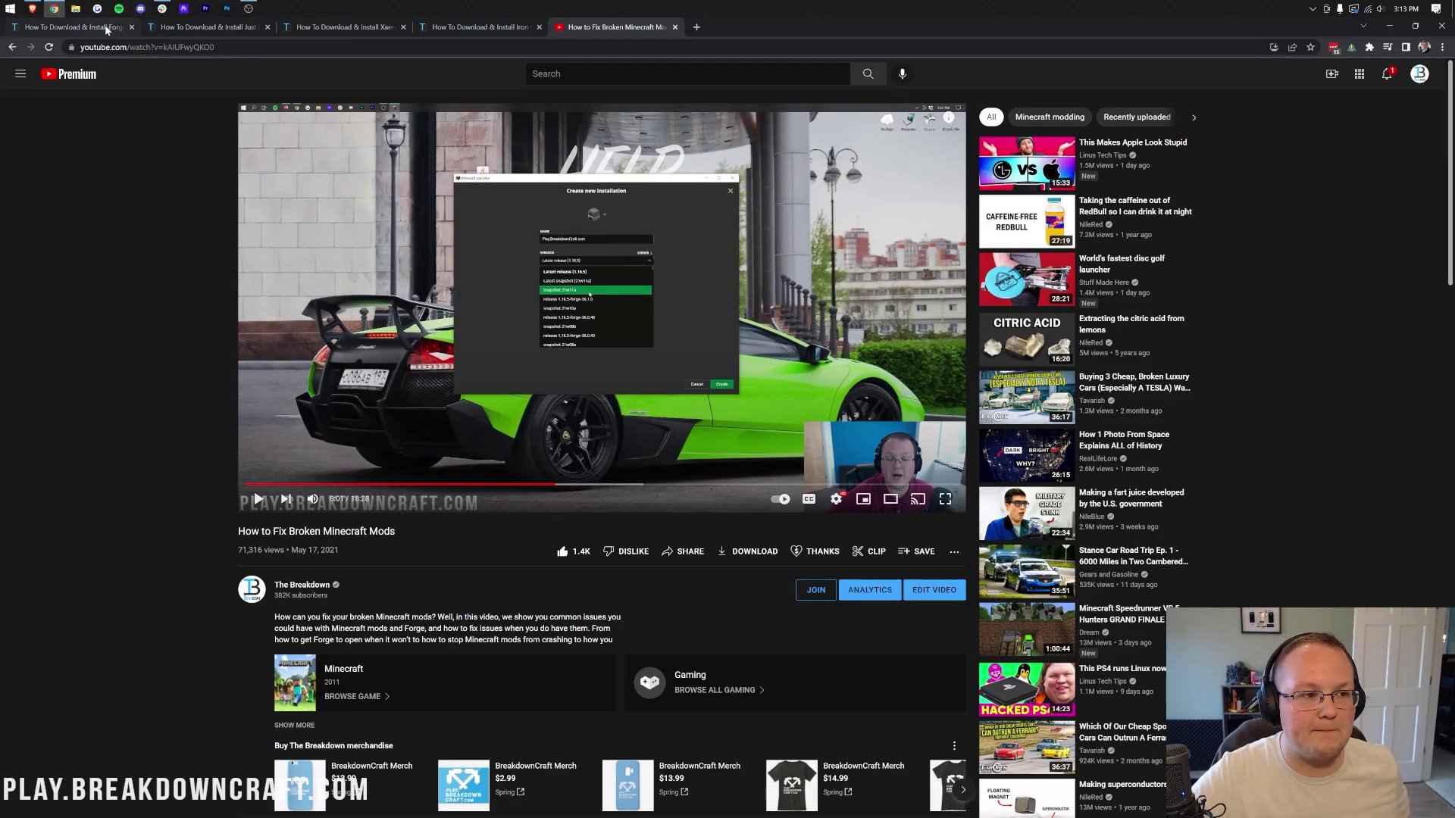
left_click(179, 27)
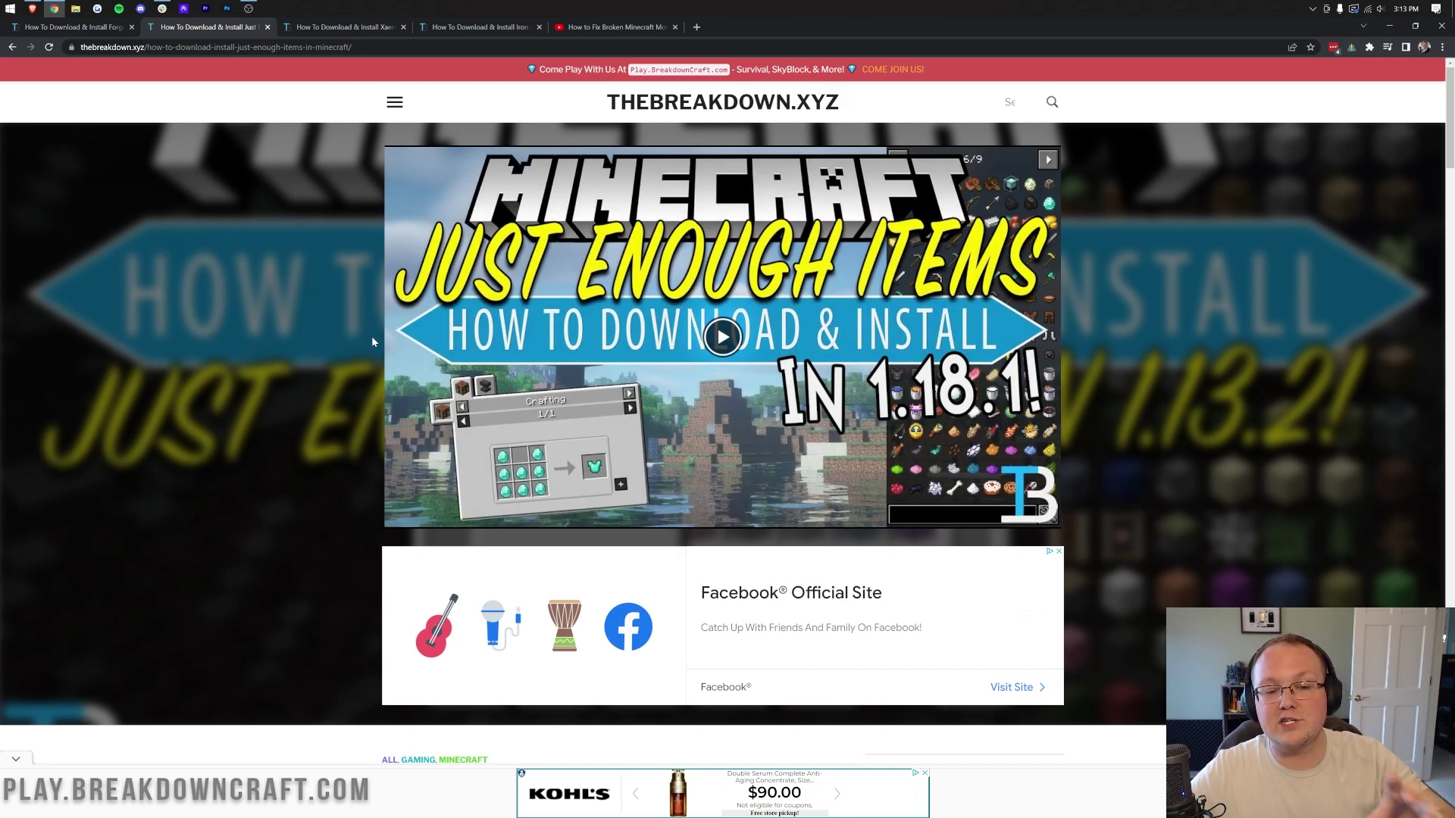
scroll(372, 335, "down", 4)
scroll(369, 339, "down", 4)
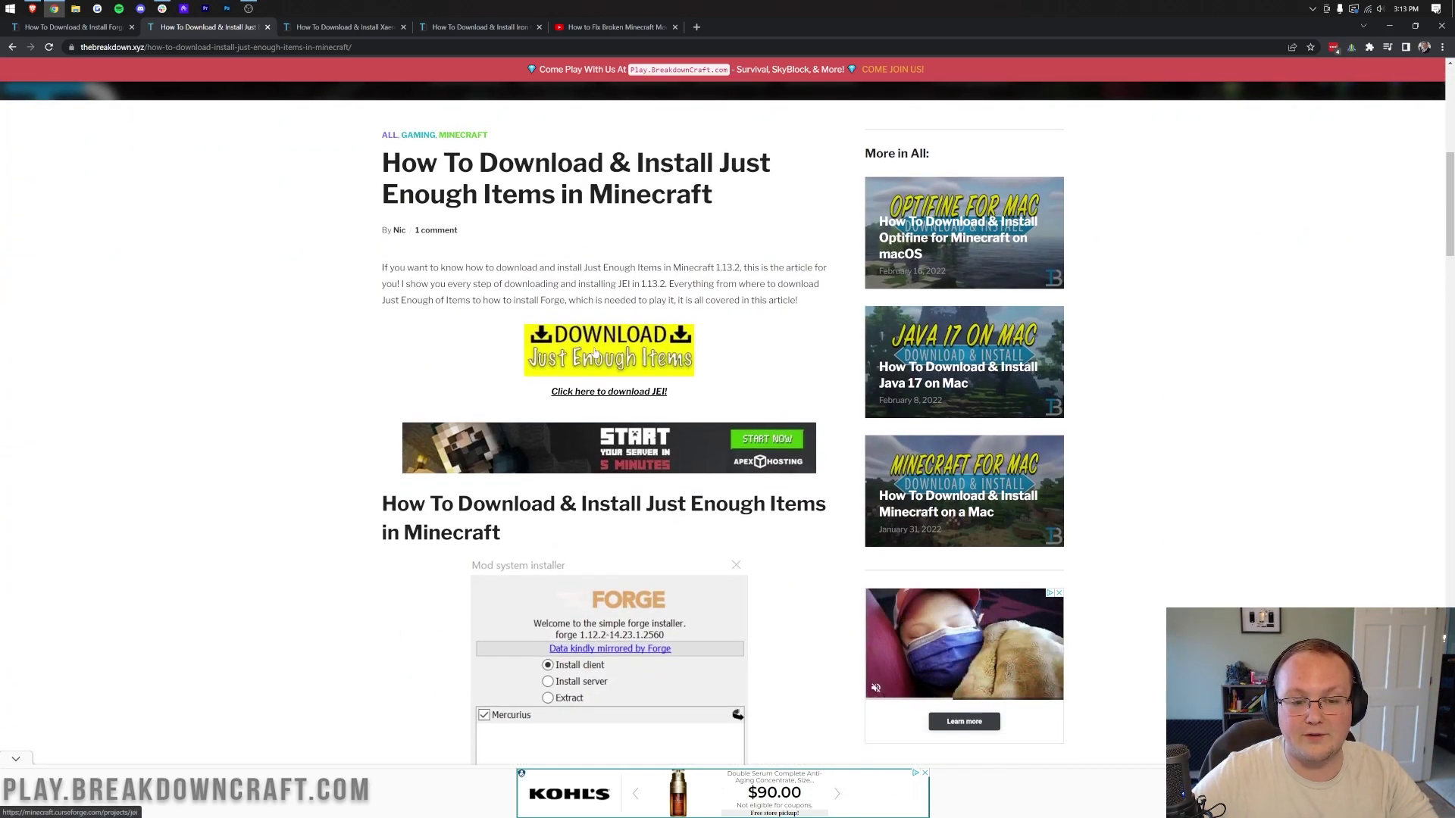
left_click(593, 352)
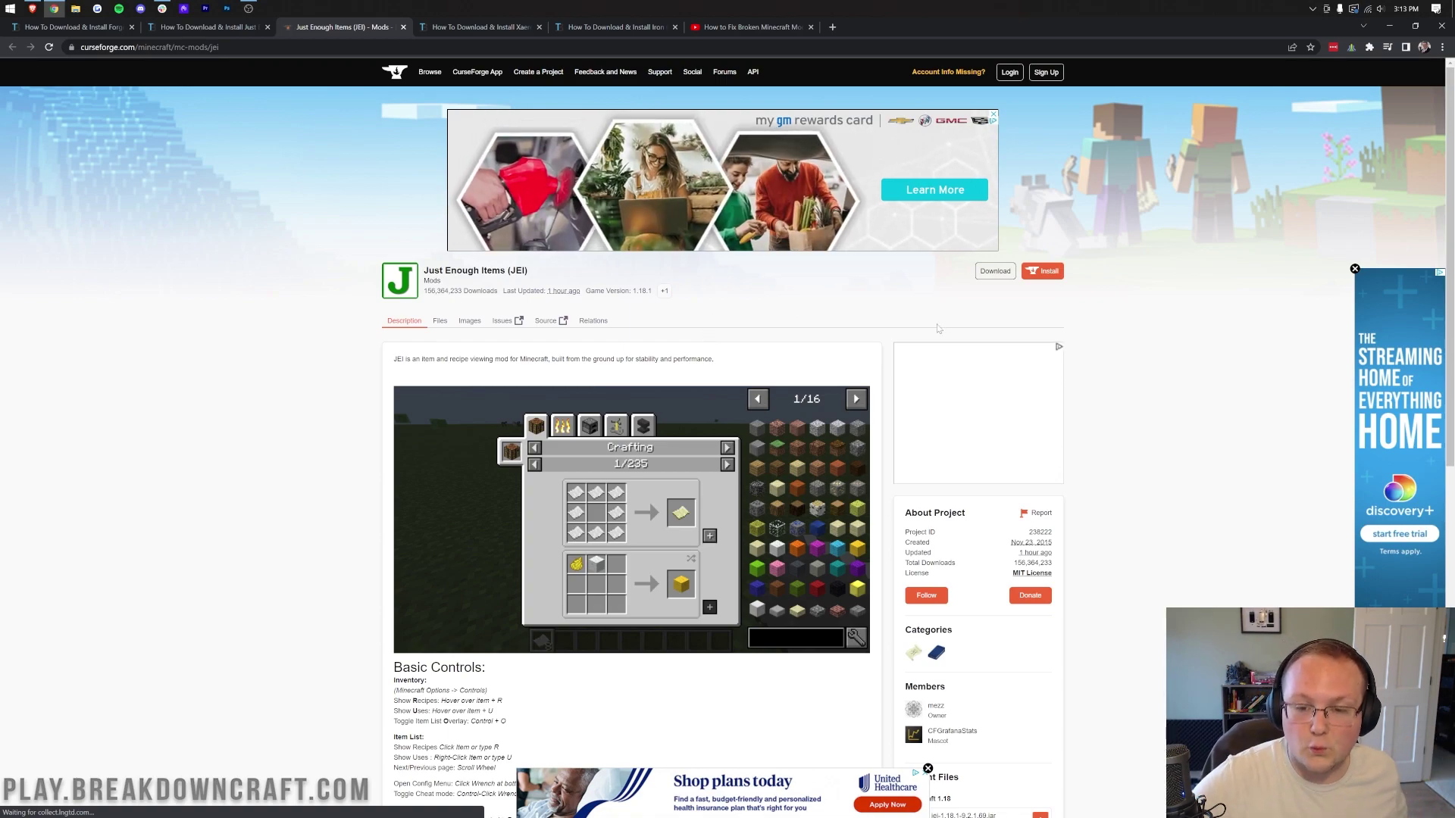
scroll(917, 371, "down", 6)
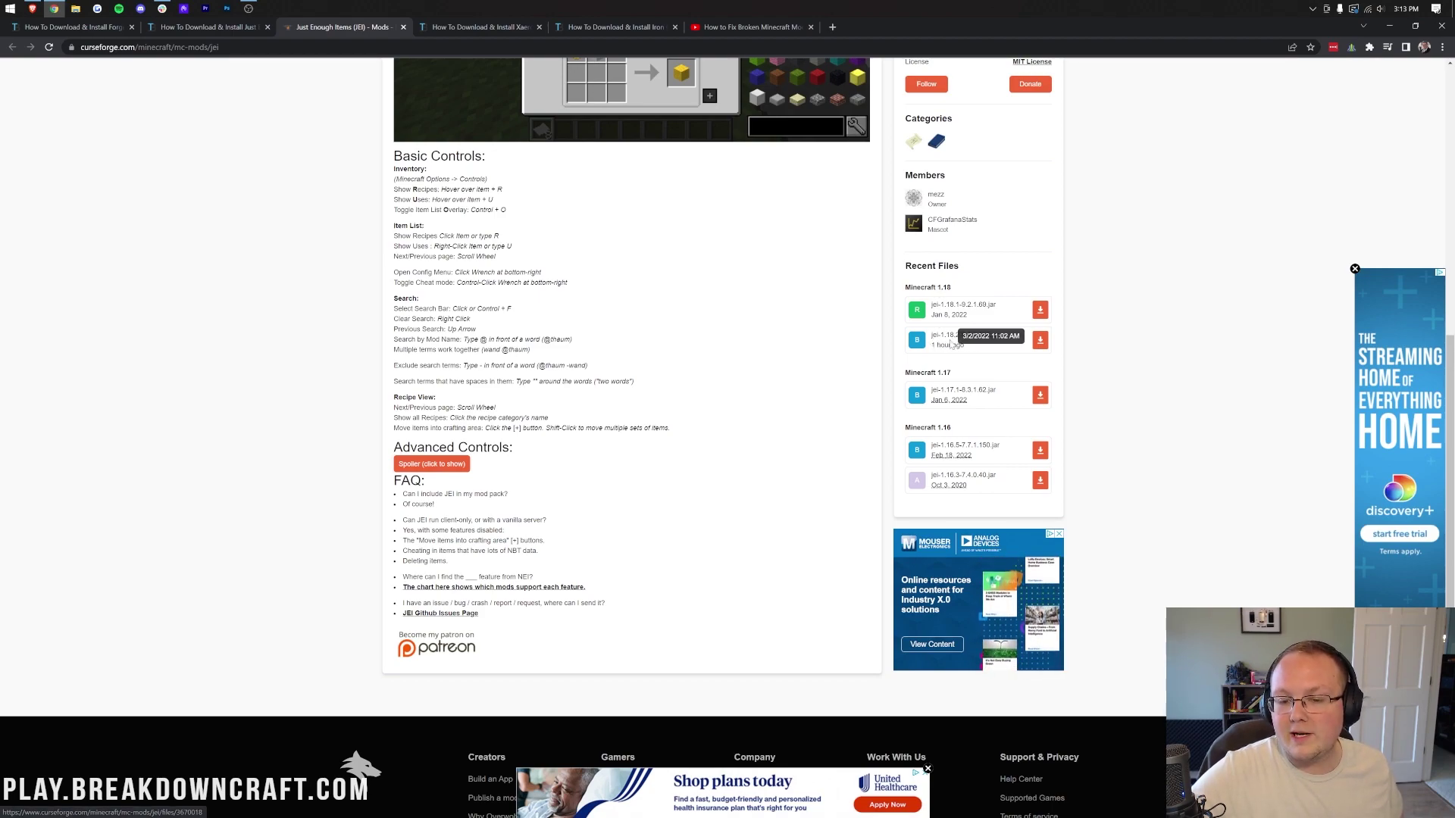
left_click(1040, 341)
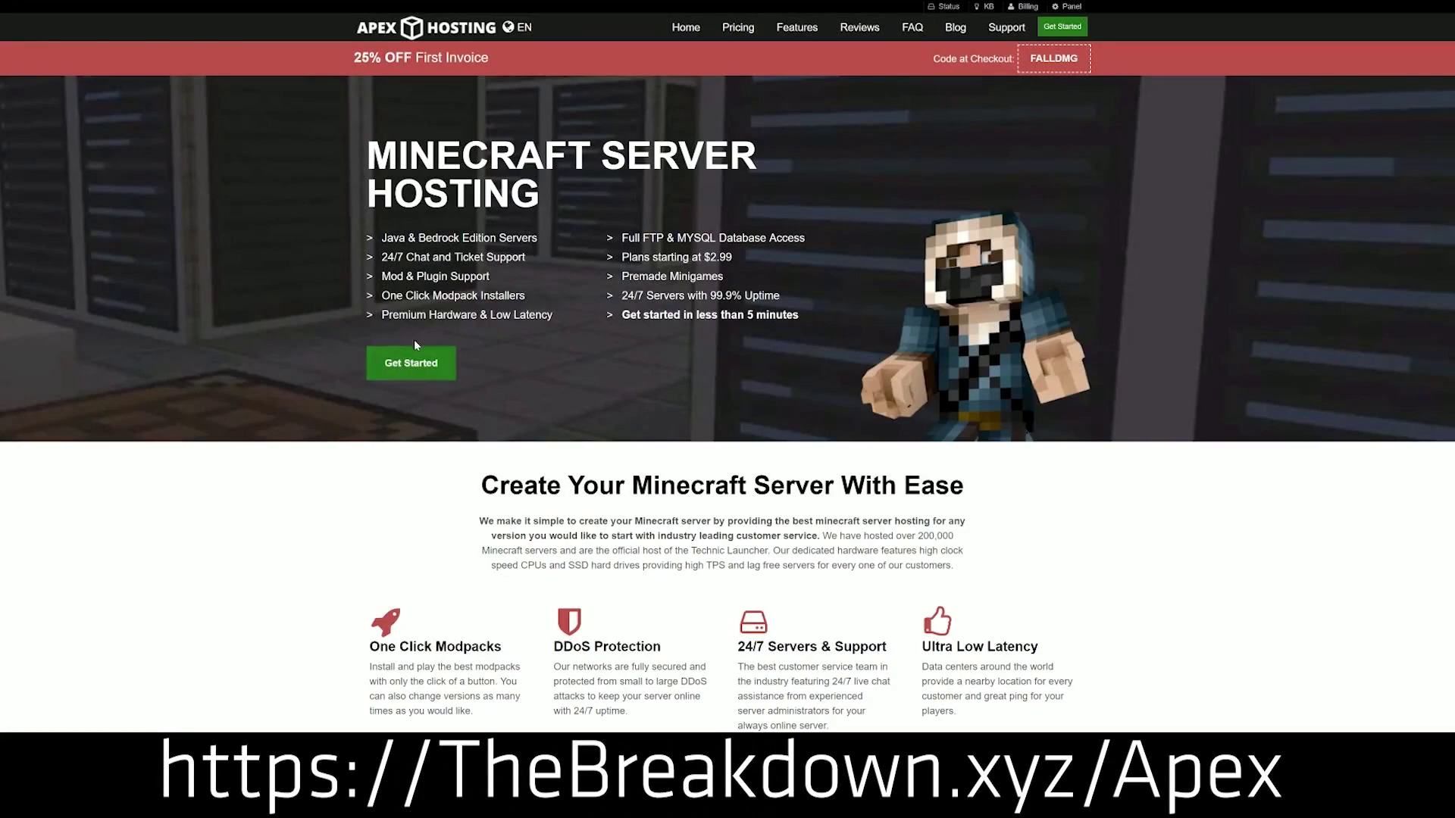
Scroll the Apex Hosting page and highlight its feature descriptions, like Automated Backups and Instant Setup
scroll(561, 447, "down", 4)
scroll(557, 334, "down", 1)
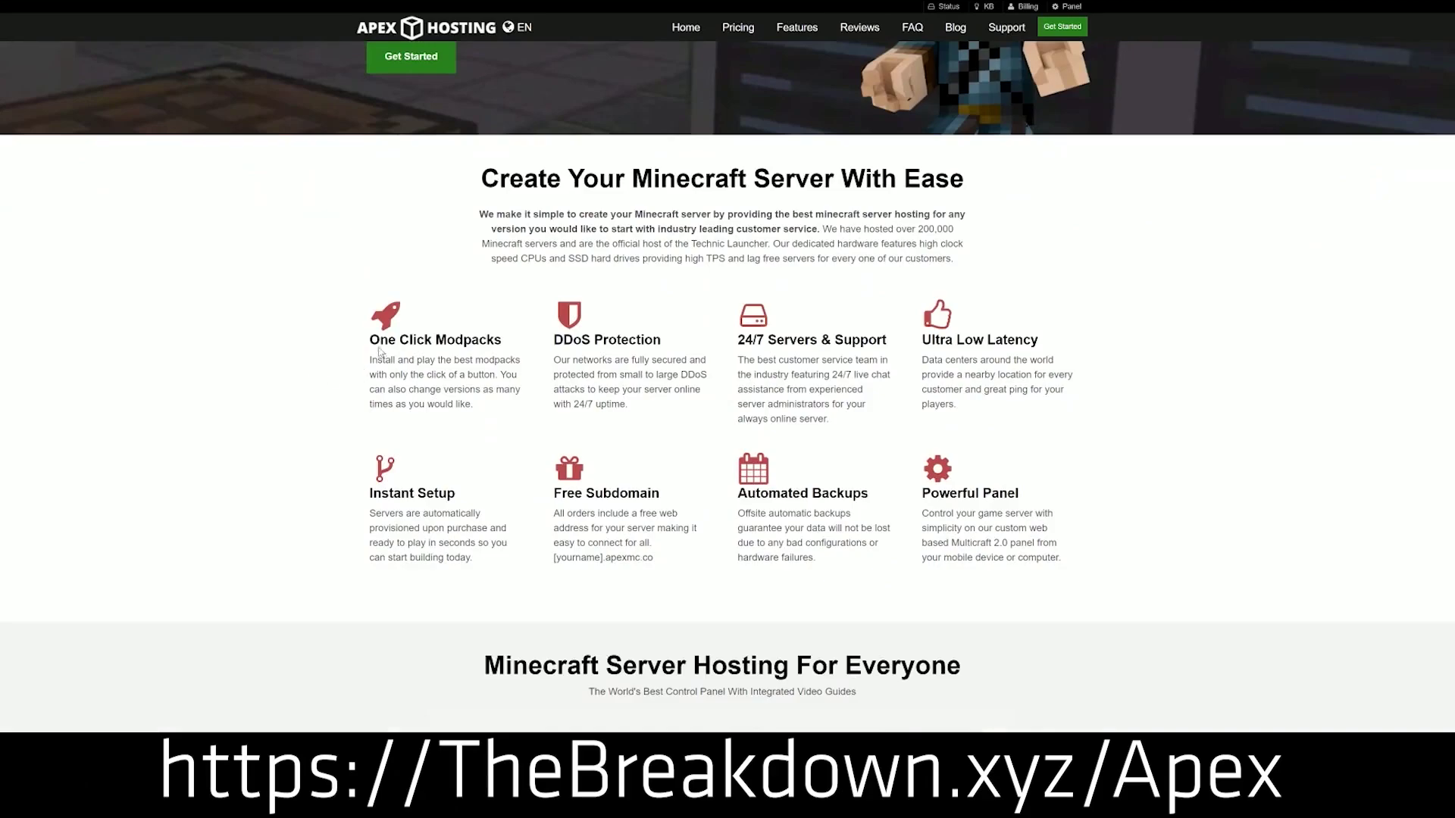
left_click_drag(370, 340, 818, 340)
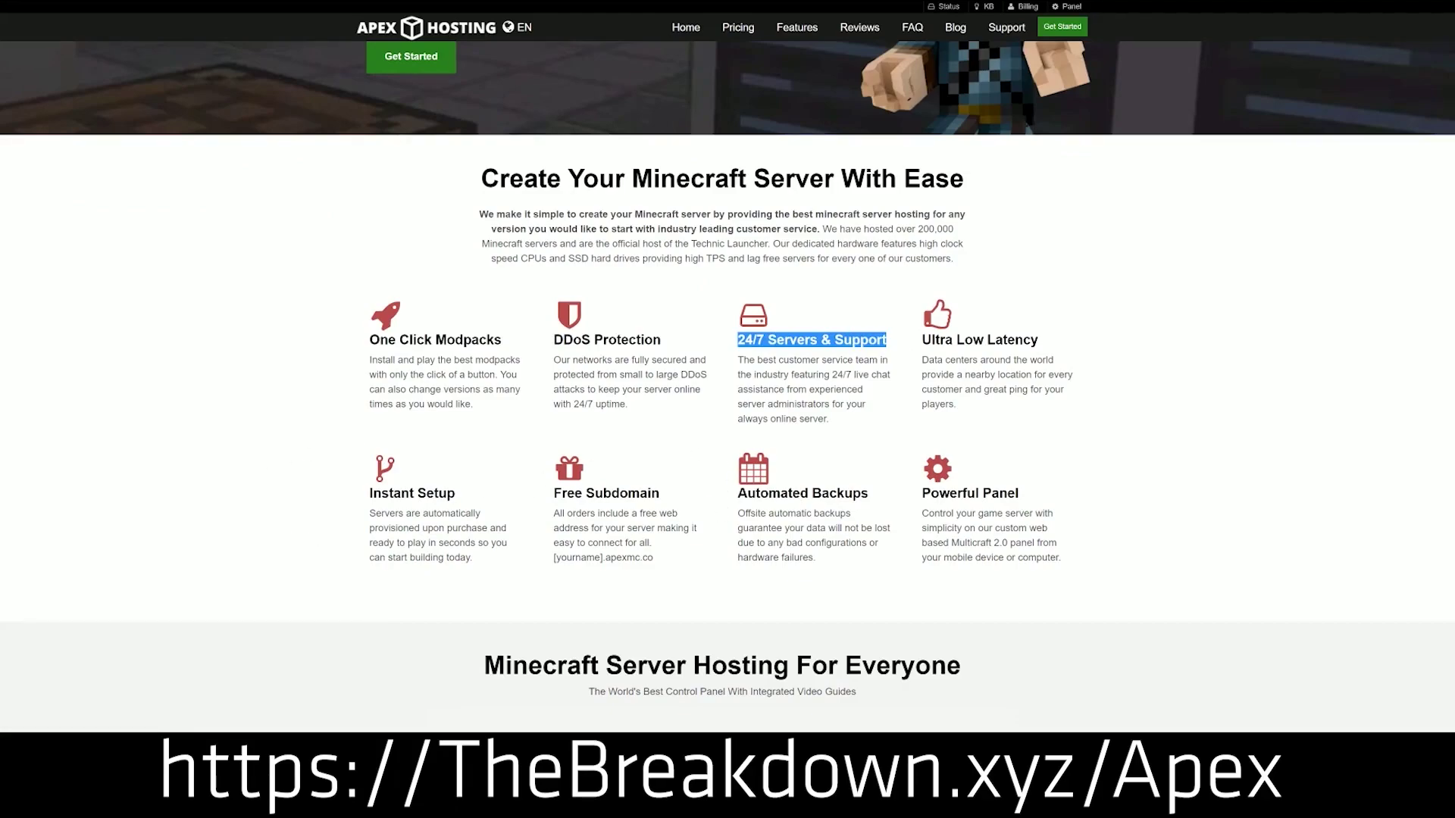
left_click_drag(736, 493, 912, 493)
left_click(682, 492)
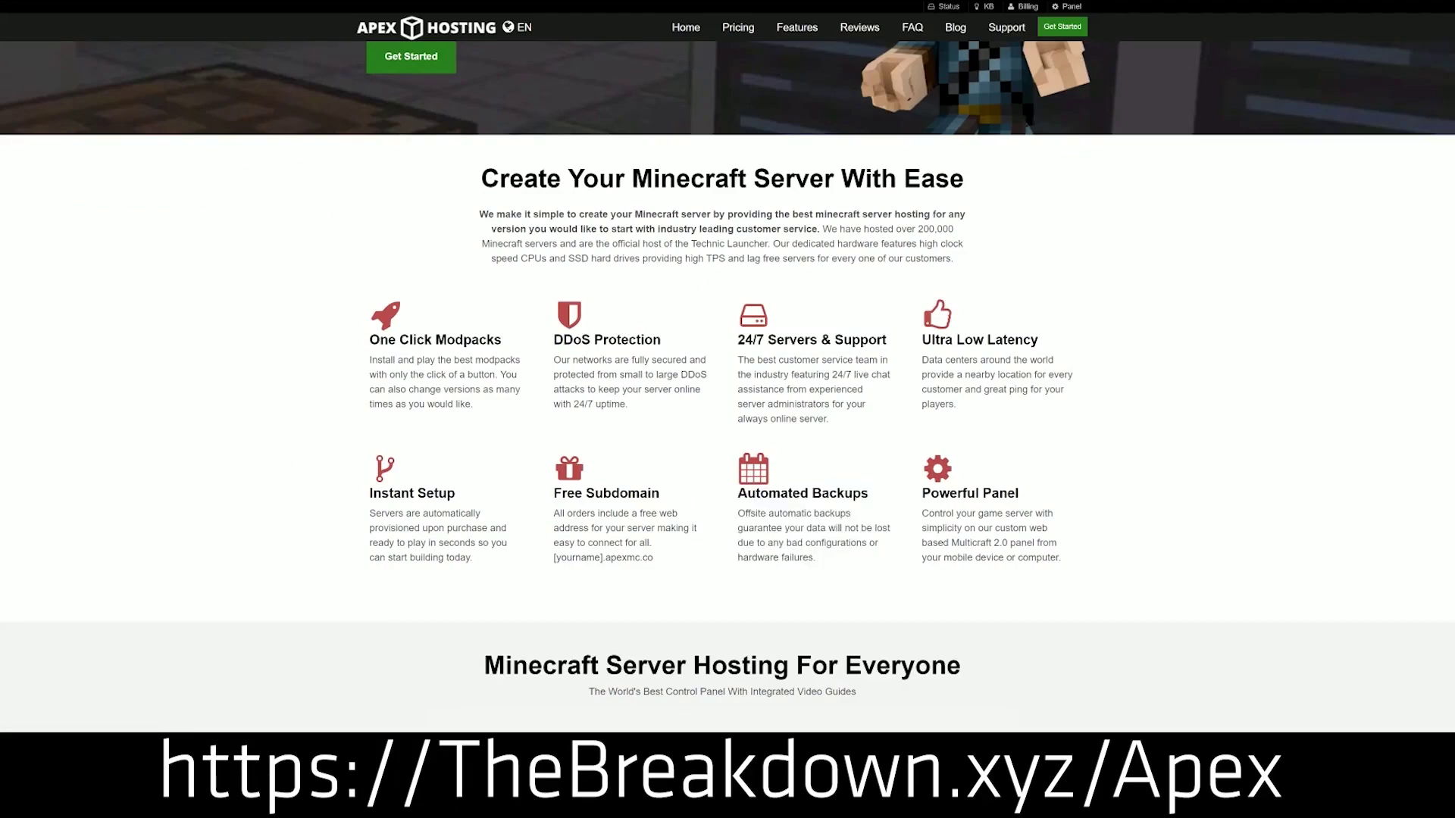
left_click_drag(482, 561, 381, 494)
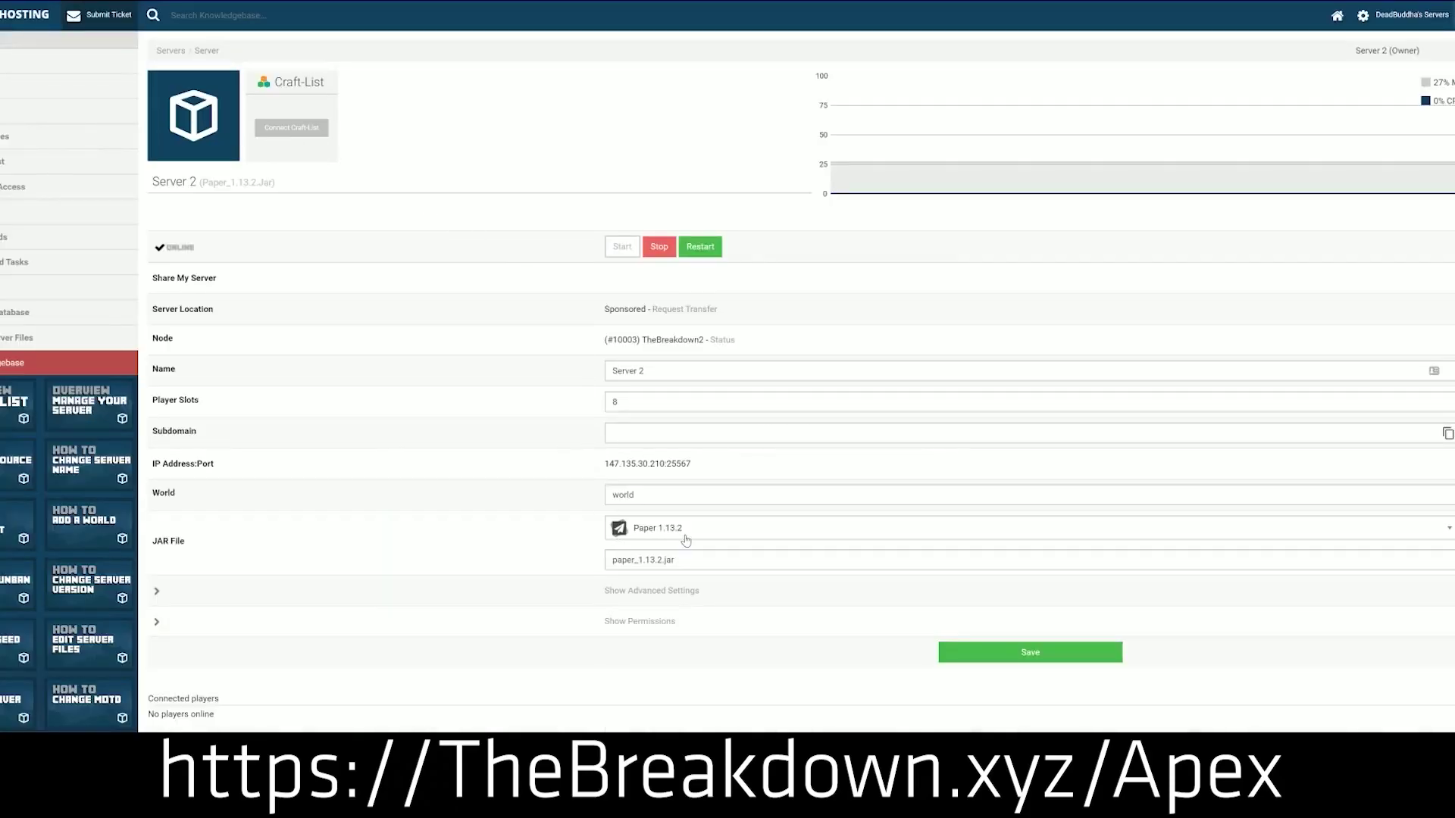
Open the server version list and scroll through the available versions
left_click(686, 540)
scroll(679, 652, "down", 5)
scroll(678, 656, "down", 8)
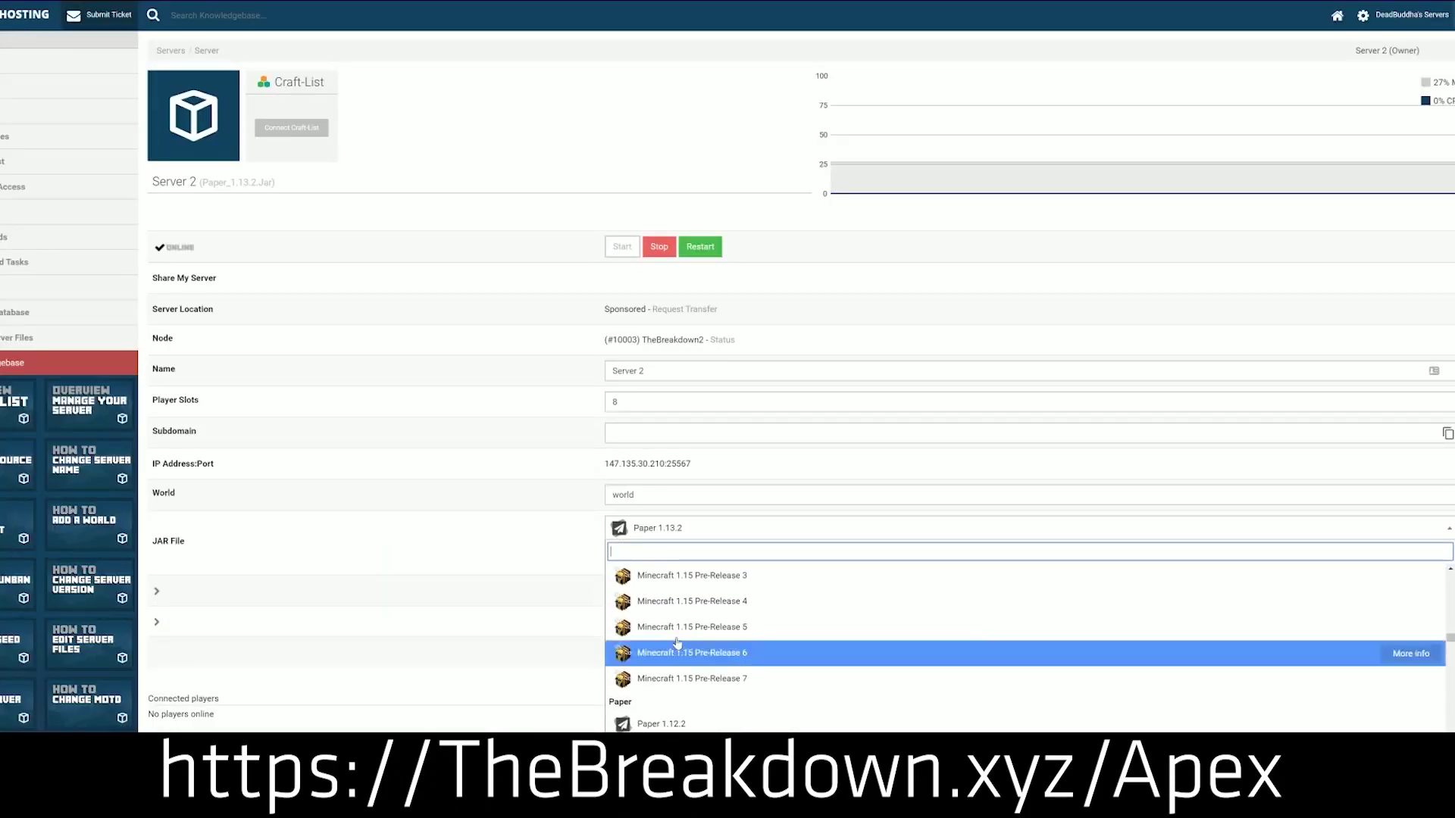
scroll(679, 650, "up", 4)
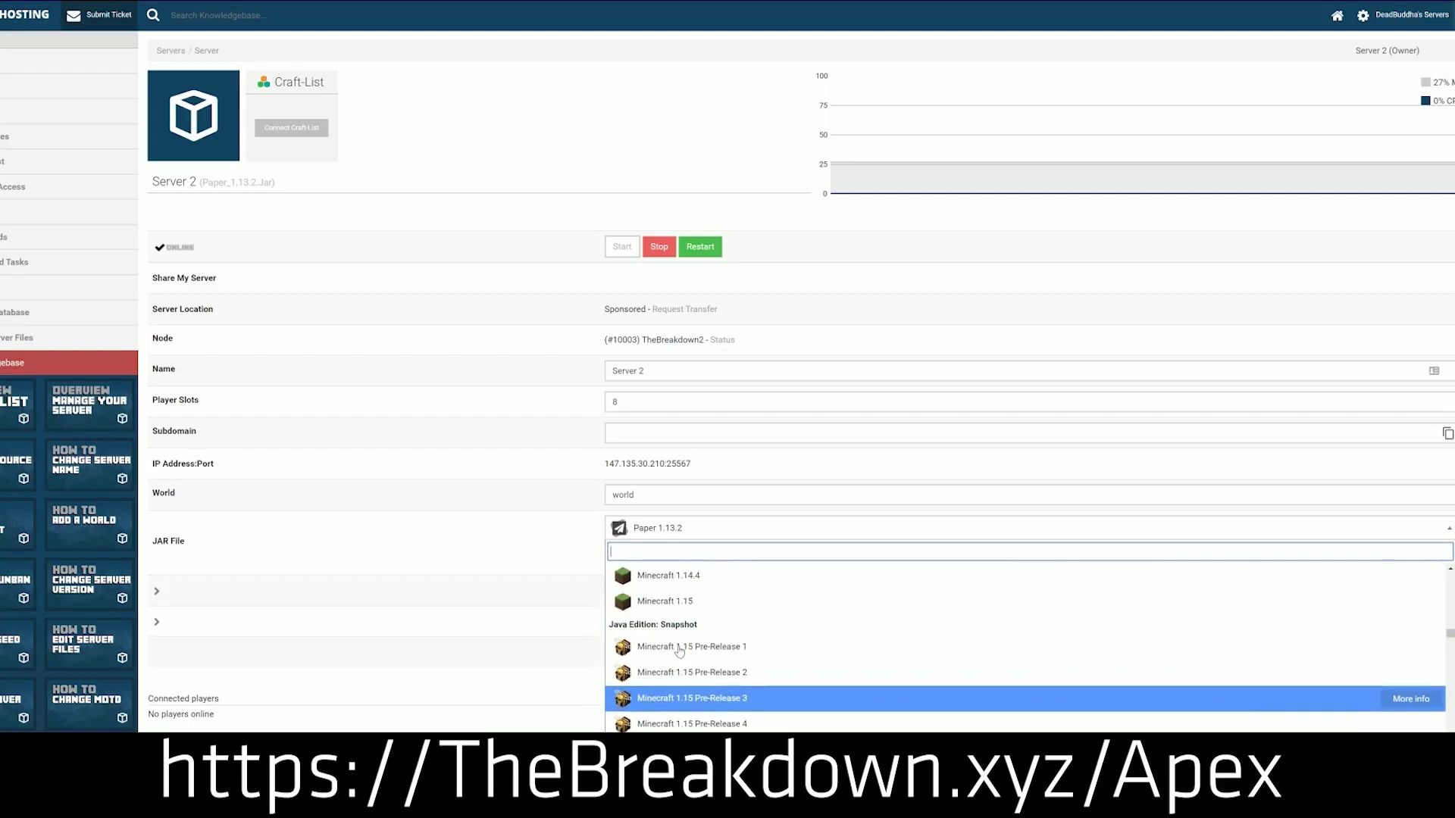
scroll(676, 657, "up", 2)
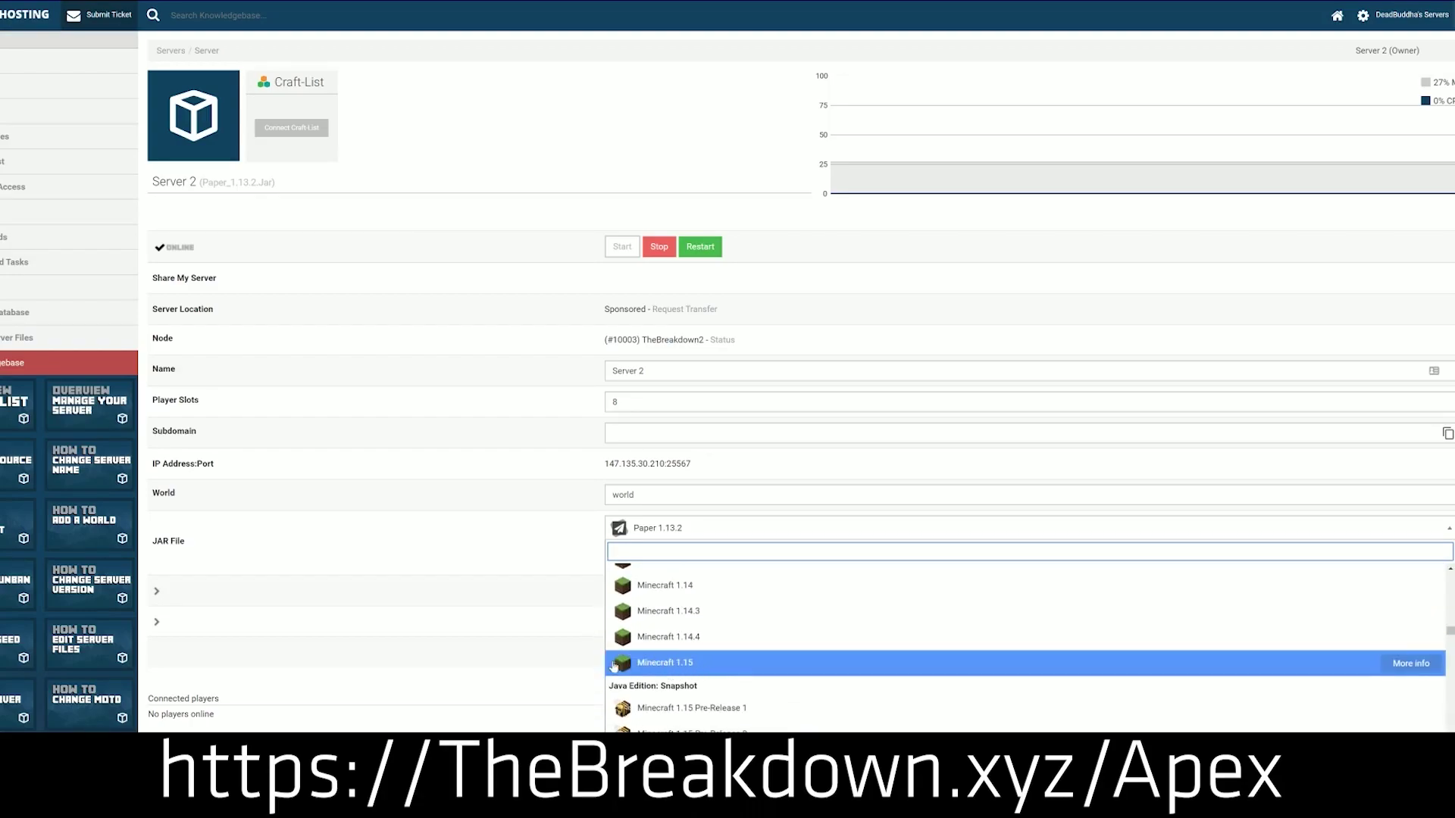
Choose Minecraft 1.15 as the server version, then return to the Xaero's Minimap article
left_click(745, 668)
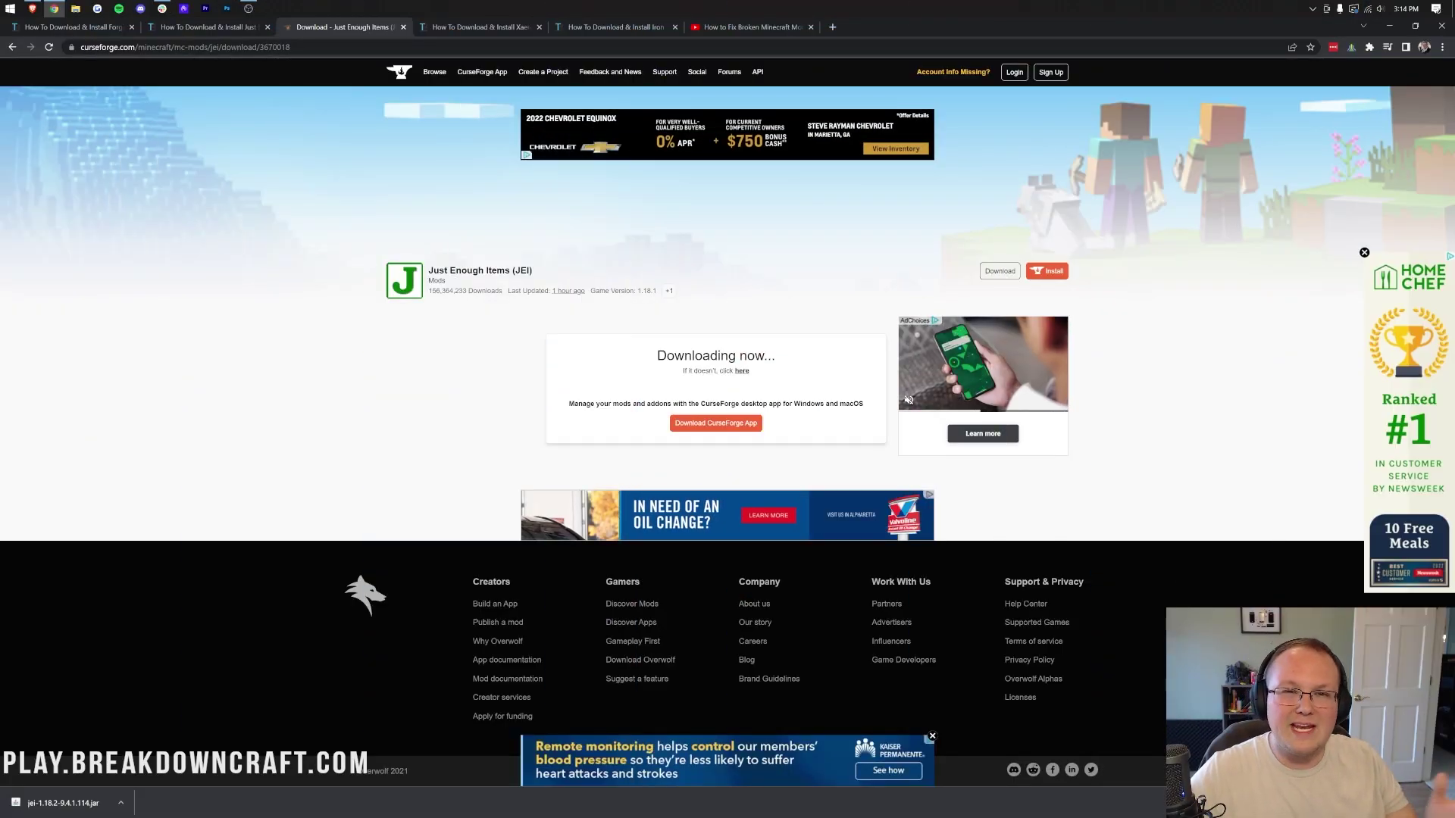
left_click(503, 27)
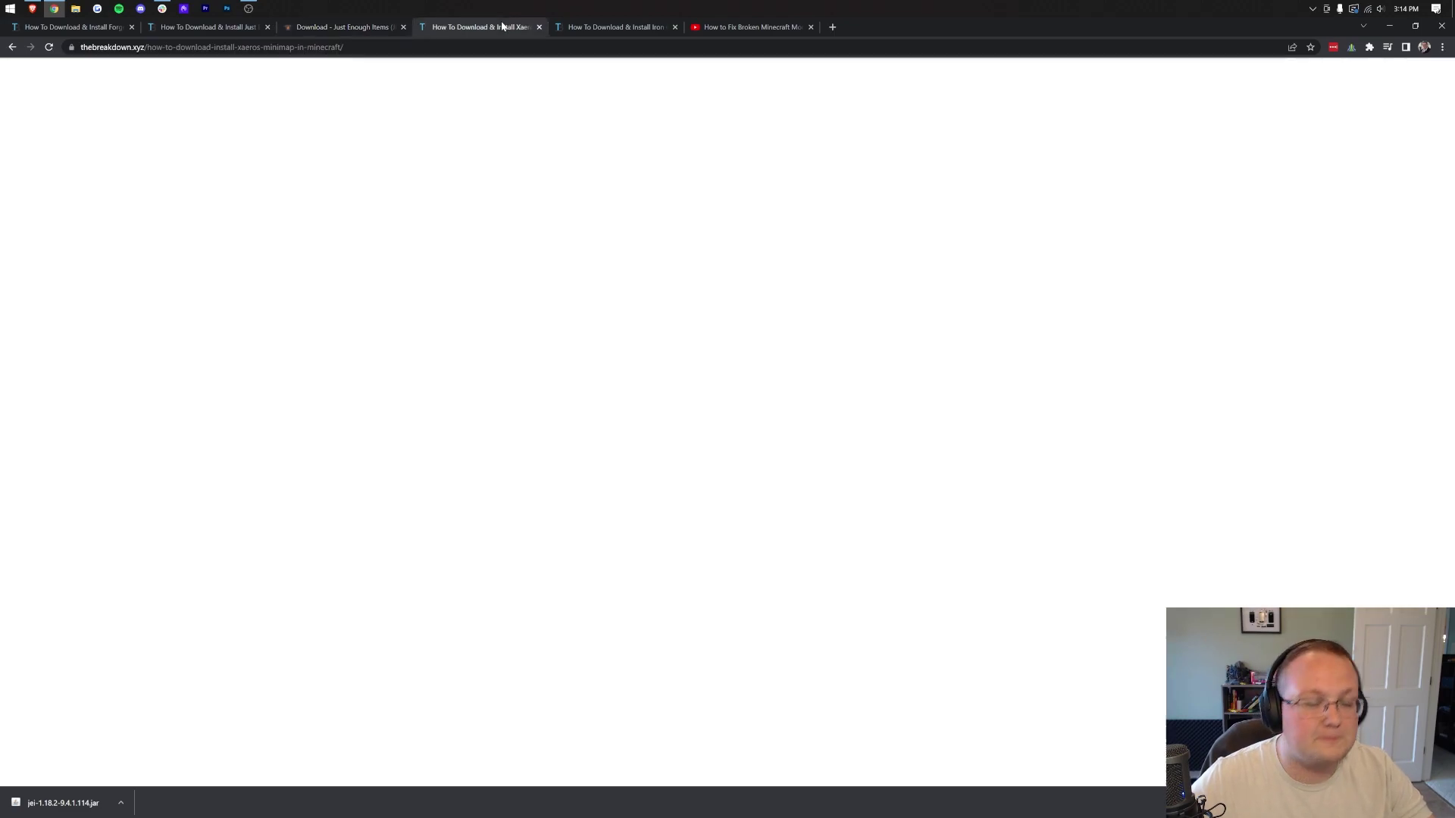
scroll(701, 304, "down", 5)
scroll(701, 304, "down", 3)
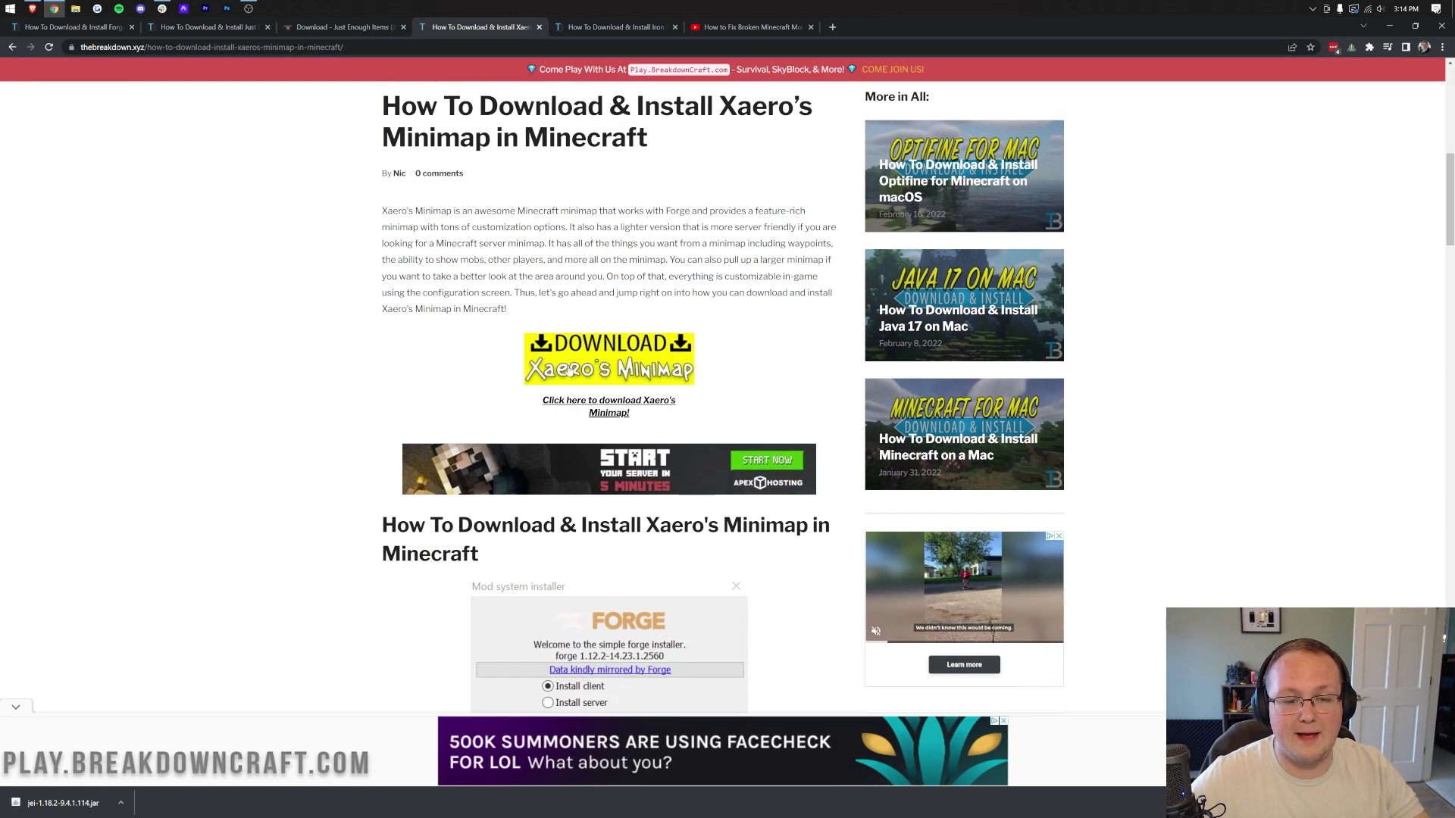
Download the Forge 1.18 build of Xaero's Minimap from its CurseForge page
left_click(567, 366)
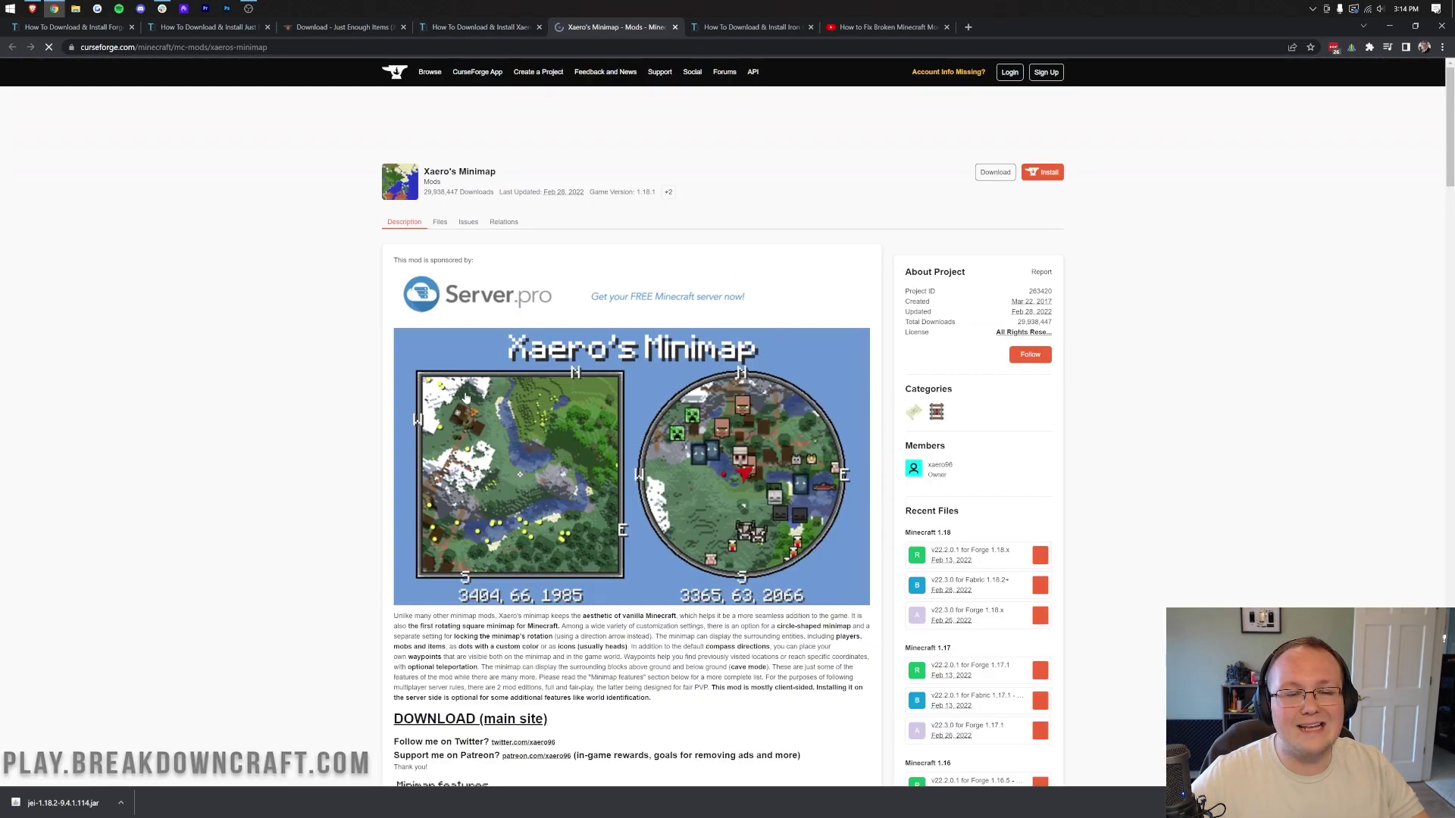
scroll(980, 318, "down", 5)
scroll(980, 318, "down", 2)
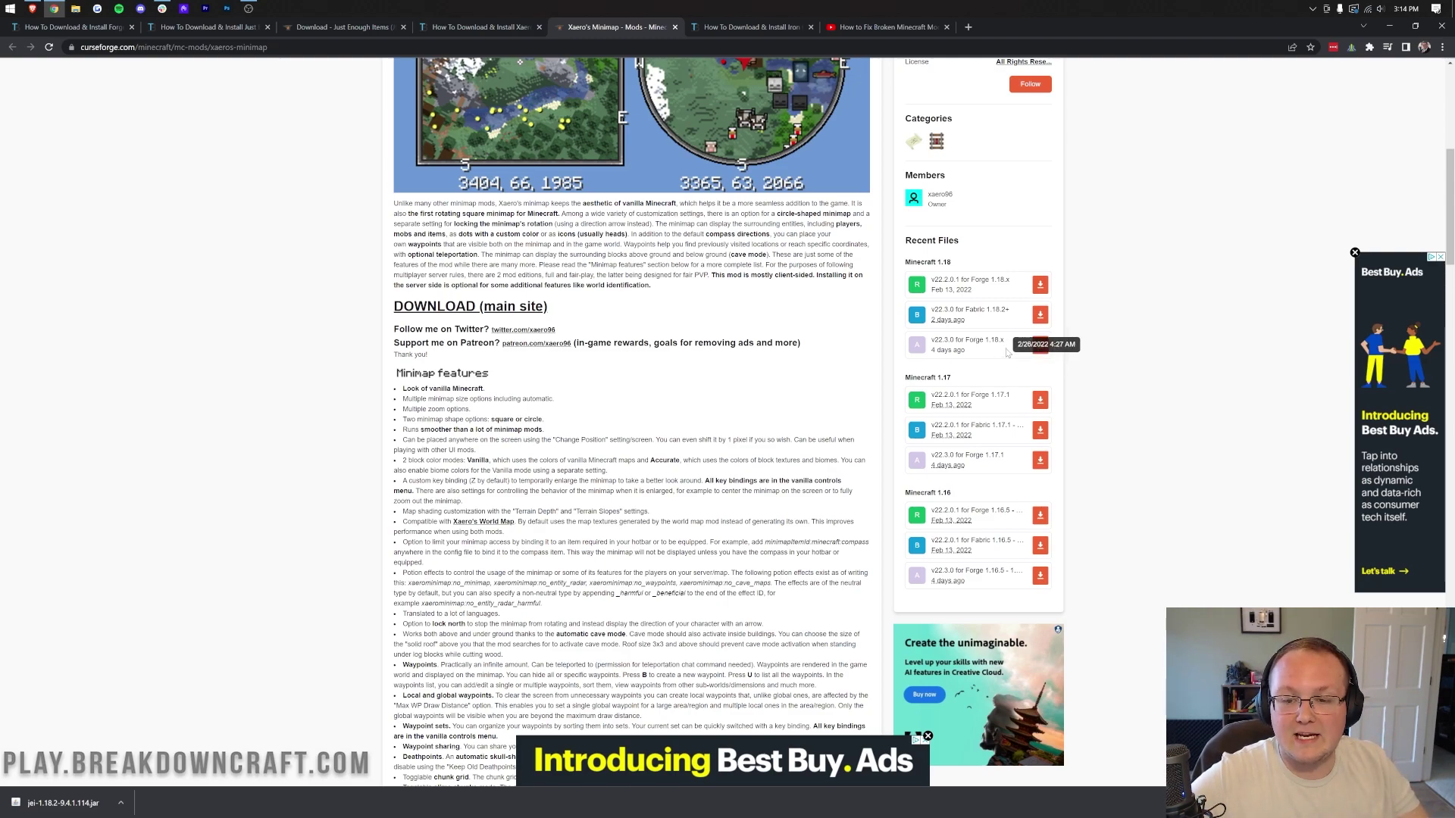
left_click(1041, 346)
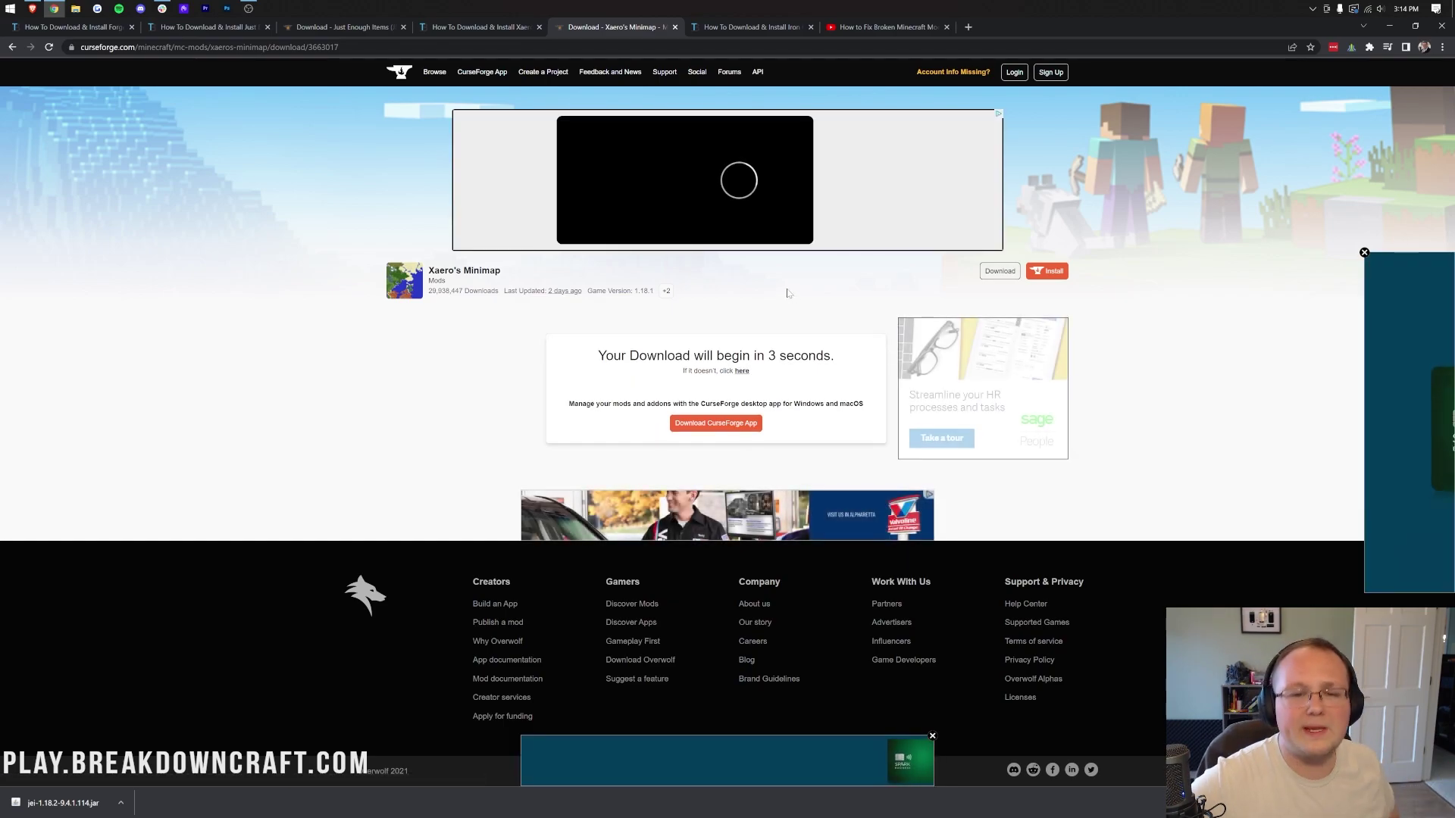
left_click(767, 30)
Download ironchest-1.18-13.0.7.jar, the top Minecraft 1.18 Iron Chests file, from CurseForge
scroll(727, 409, "down", 8)
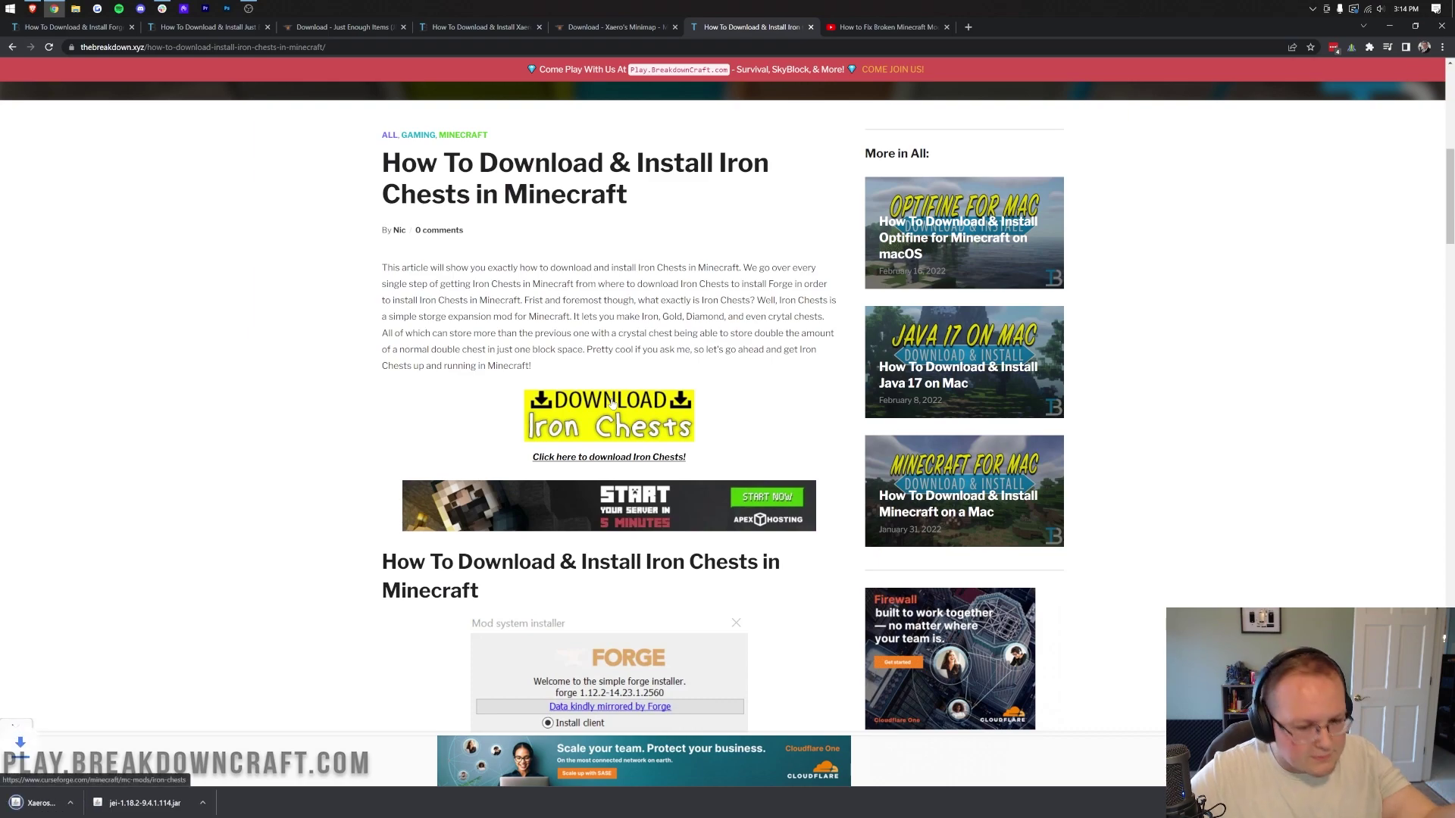
left_click(612, 403)
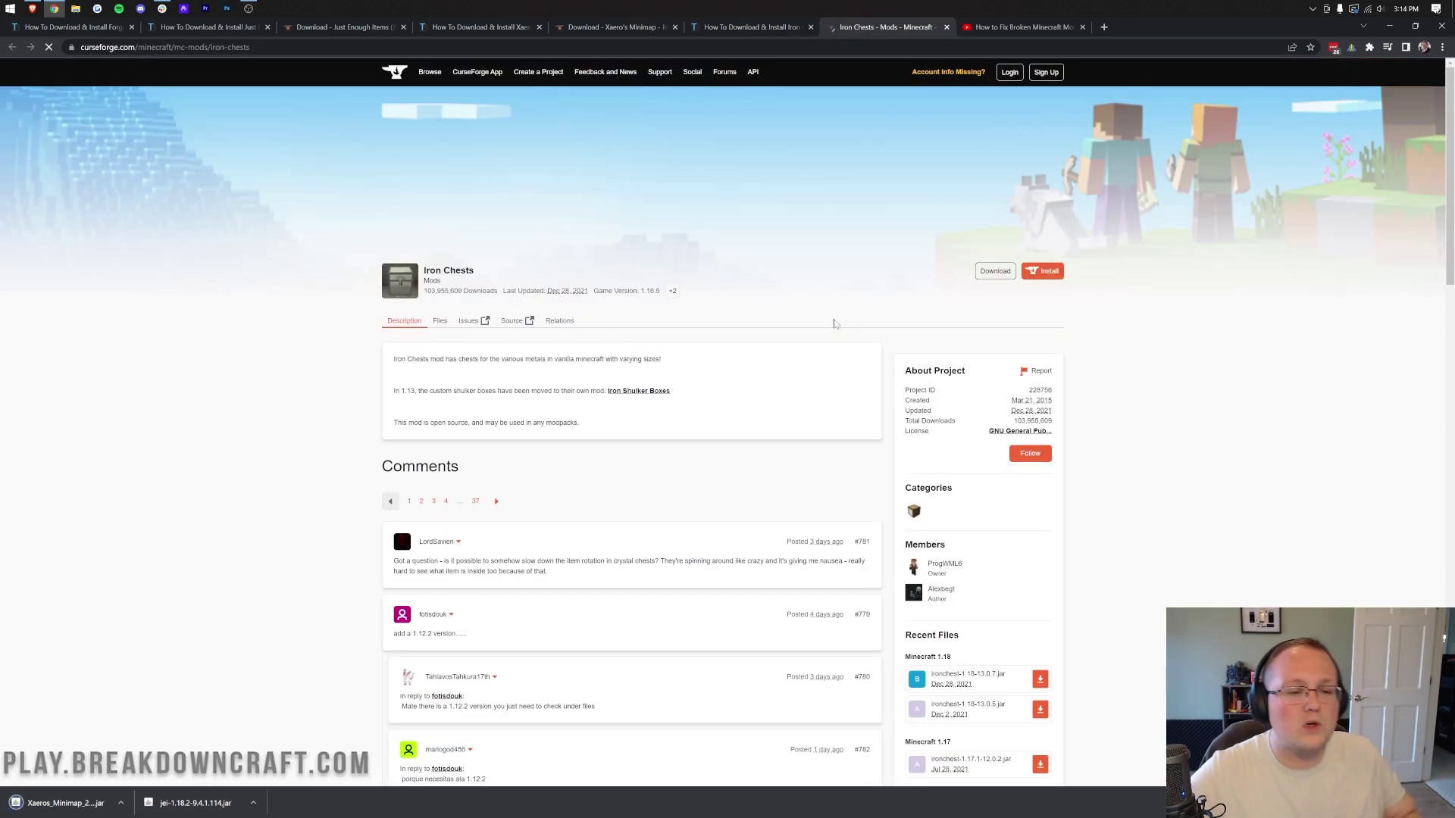
scroll(1069, 377, "down", 3)
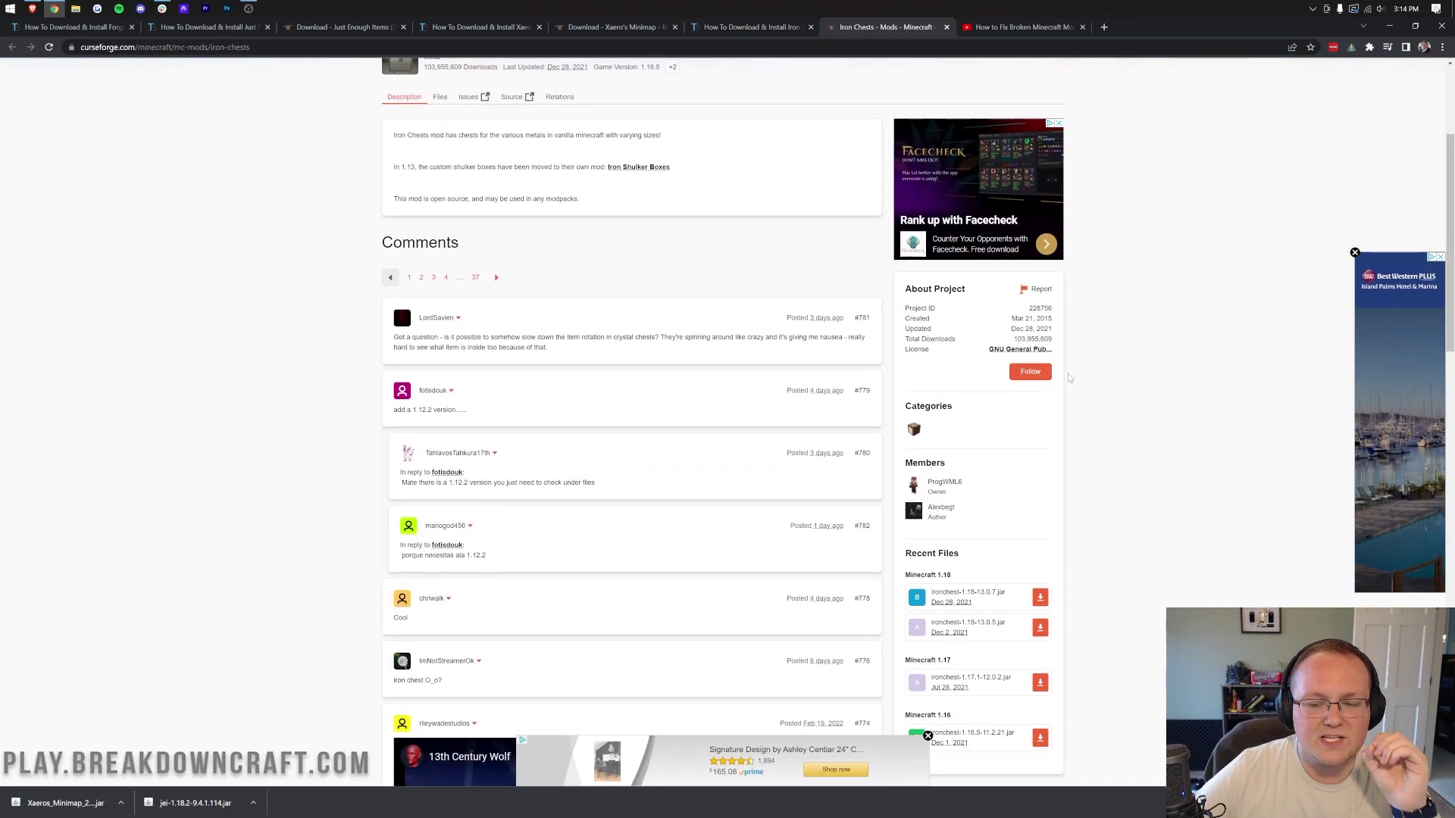
scroll(1004, 354, "down", 3)
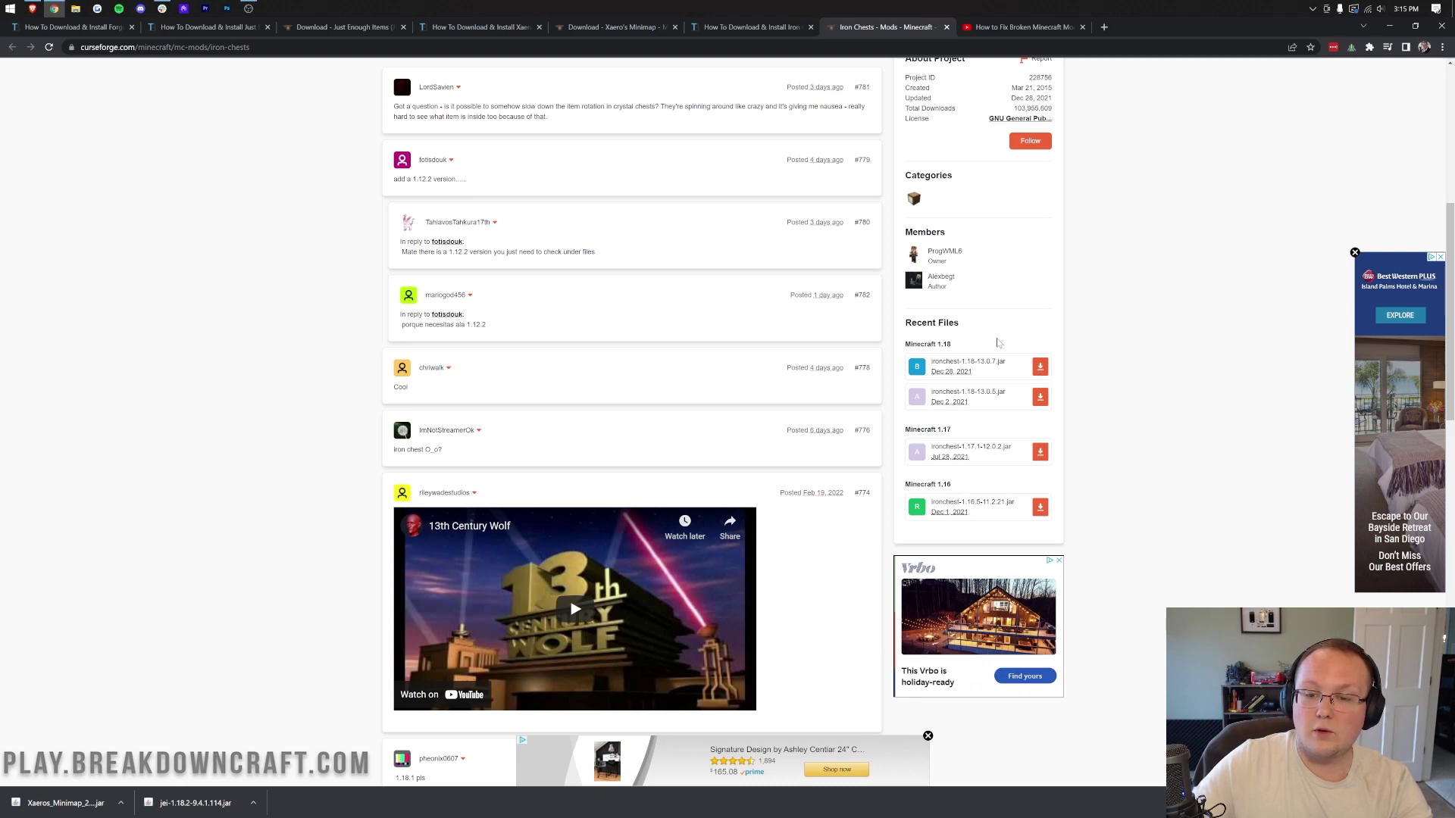
left_click(1042, 368)
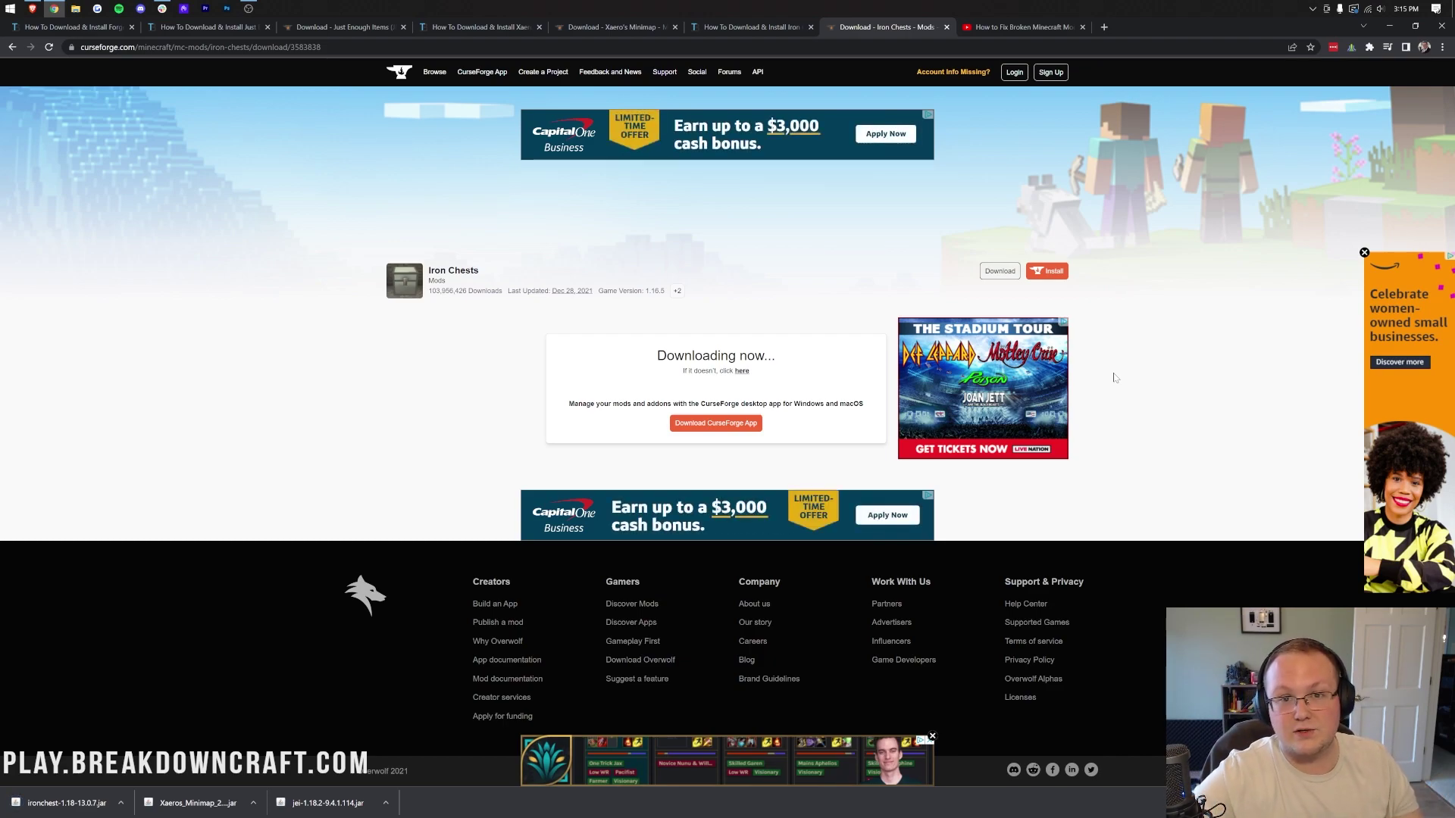
left_click(1389, 26)
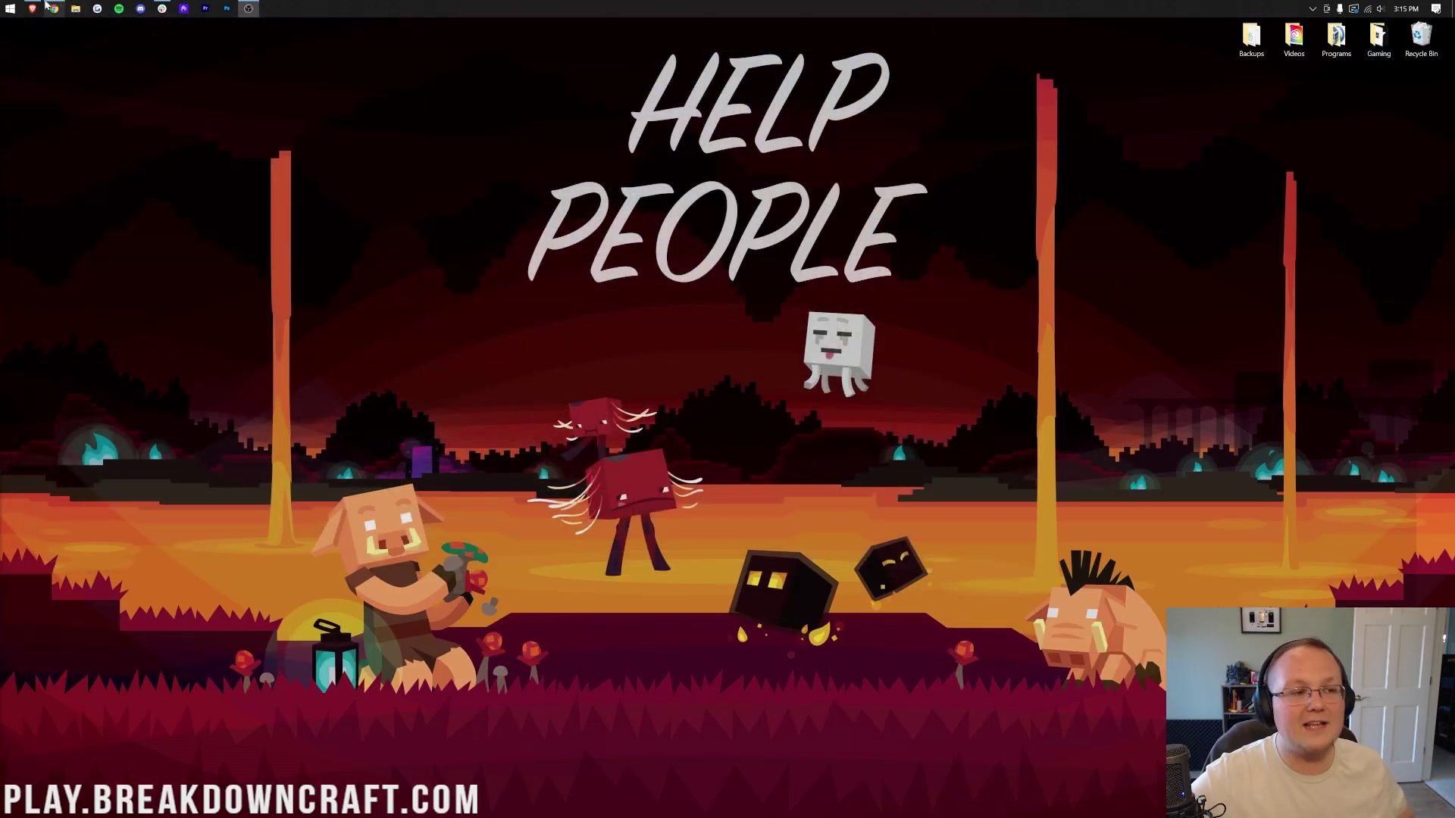
Find the Downloads folder via Start search and drag the three mod jars onto the desktop
left_click(2, 5)
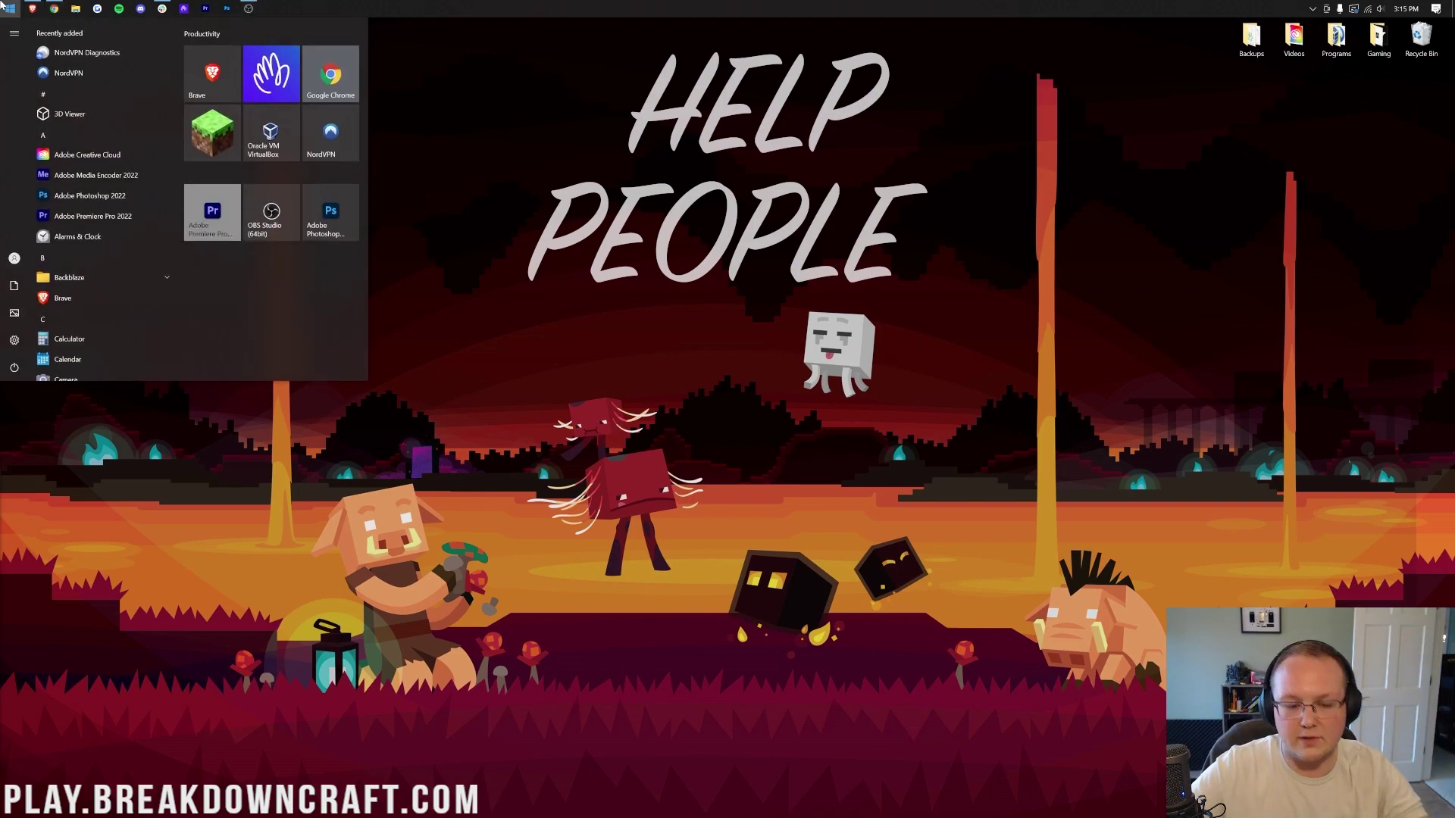
type("downloads")
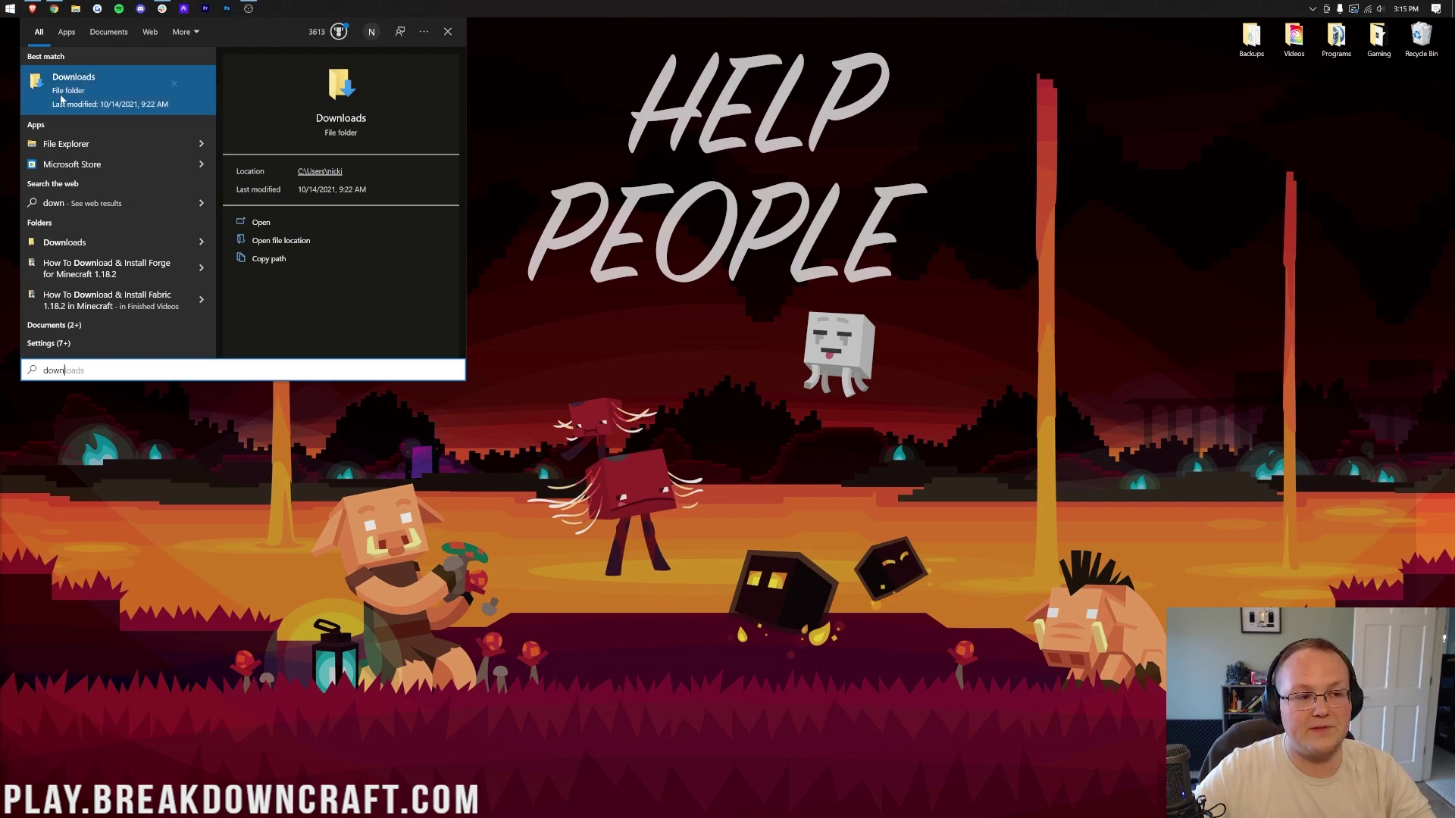
left_click(57, 101)
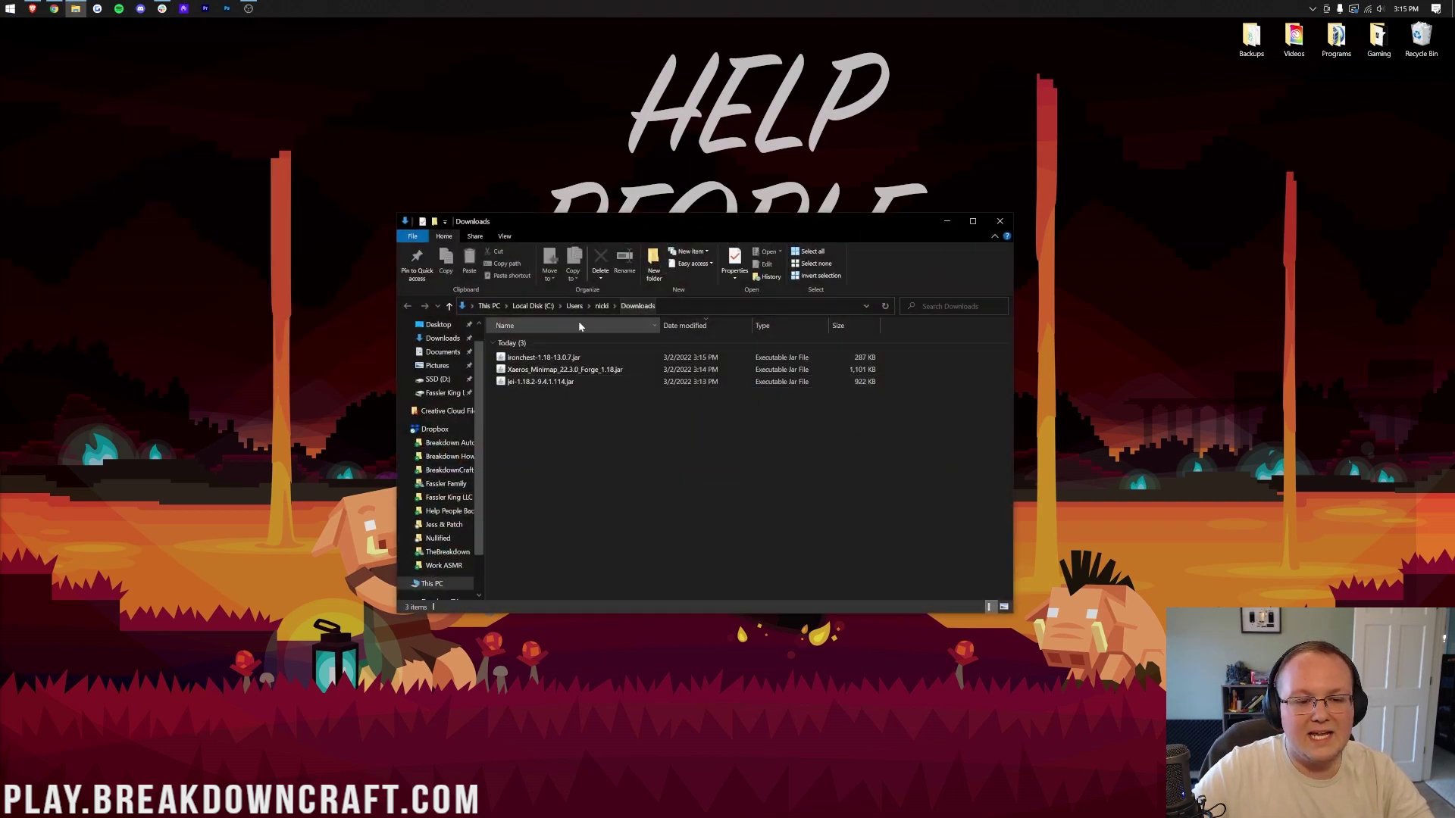
left_click_drag(578, 413, 501, 110)
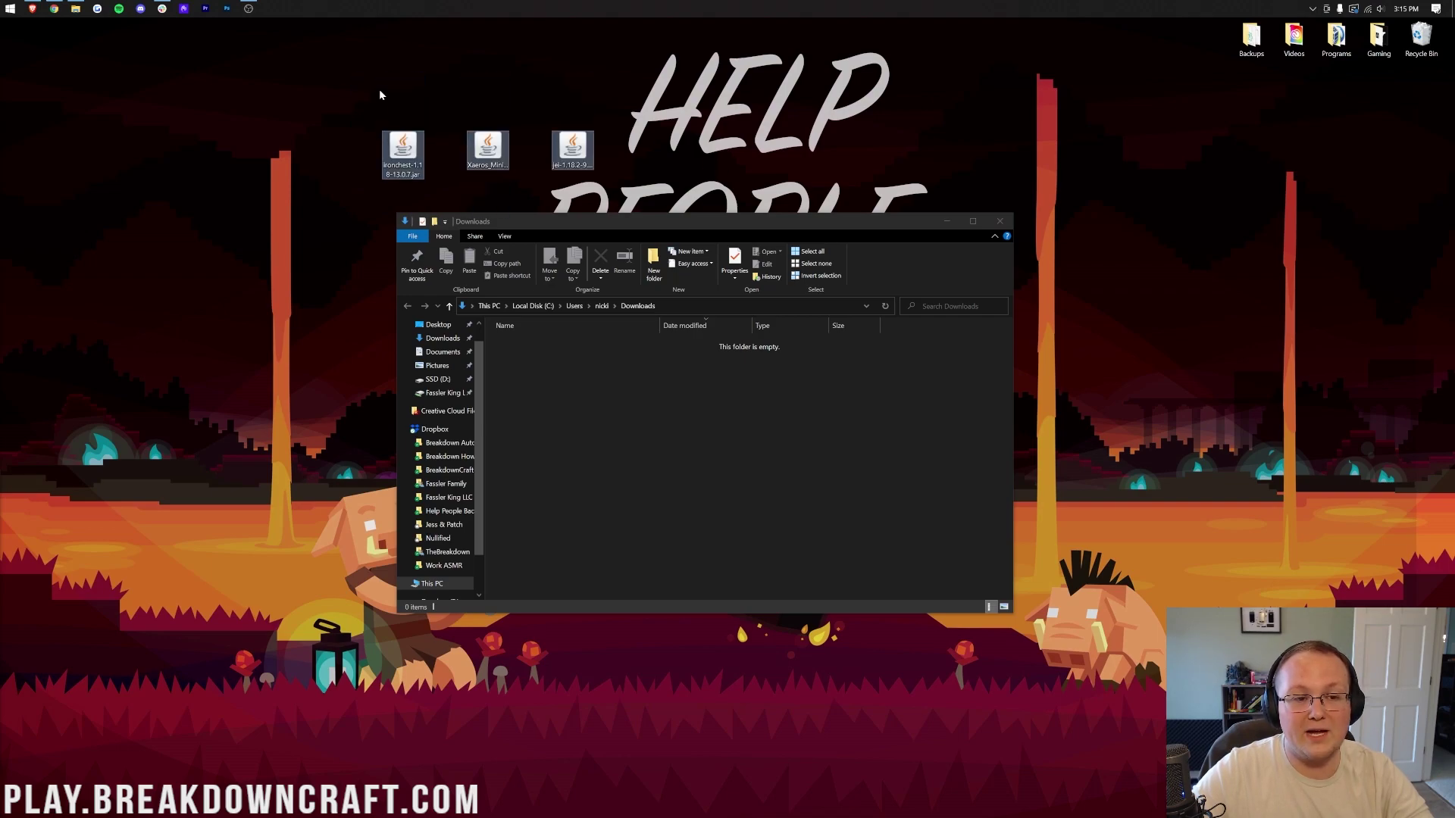
left_click(1000, 221)
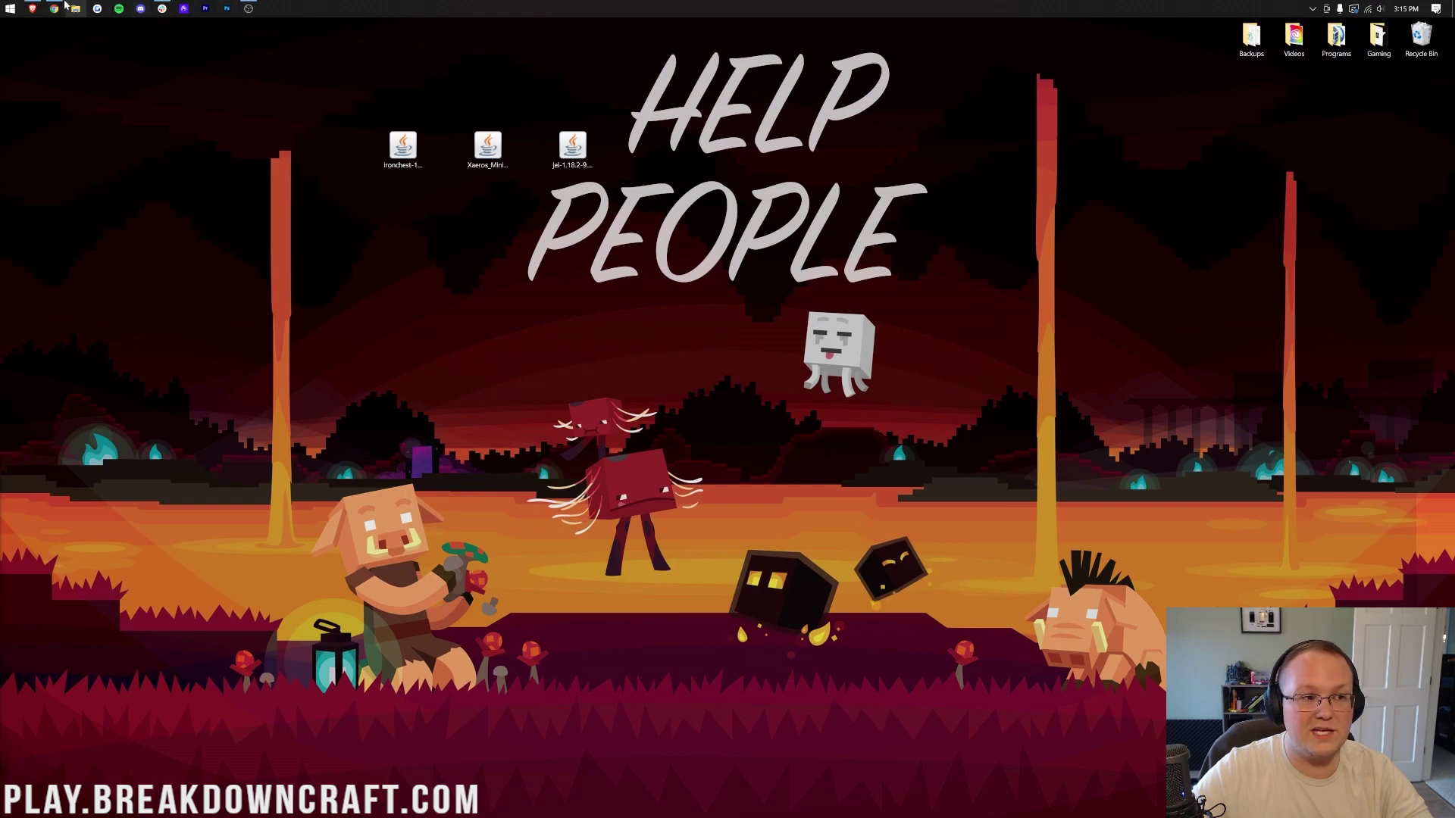
Briefly revisit the Forge installation article in the browser before returning to the launcher
left_click(9, 8)
key("Escape")
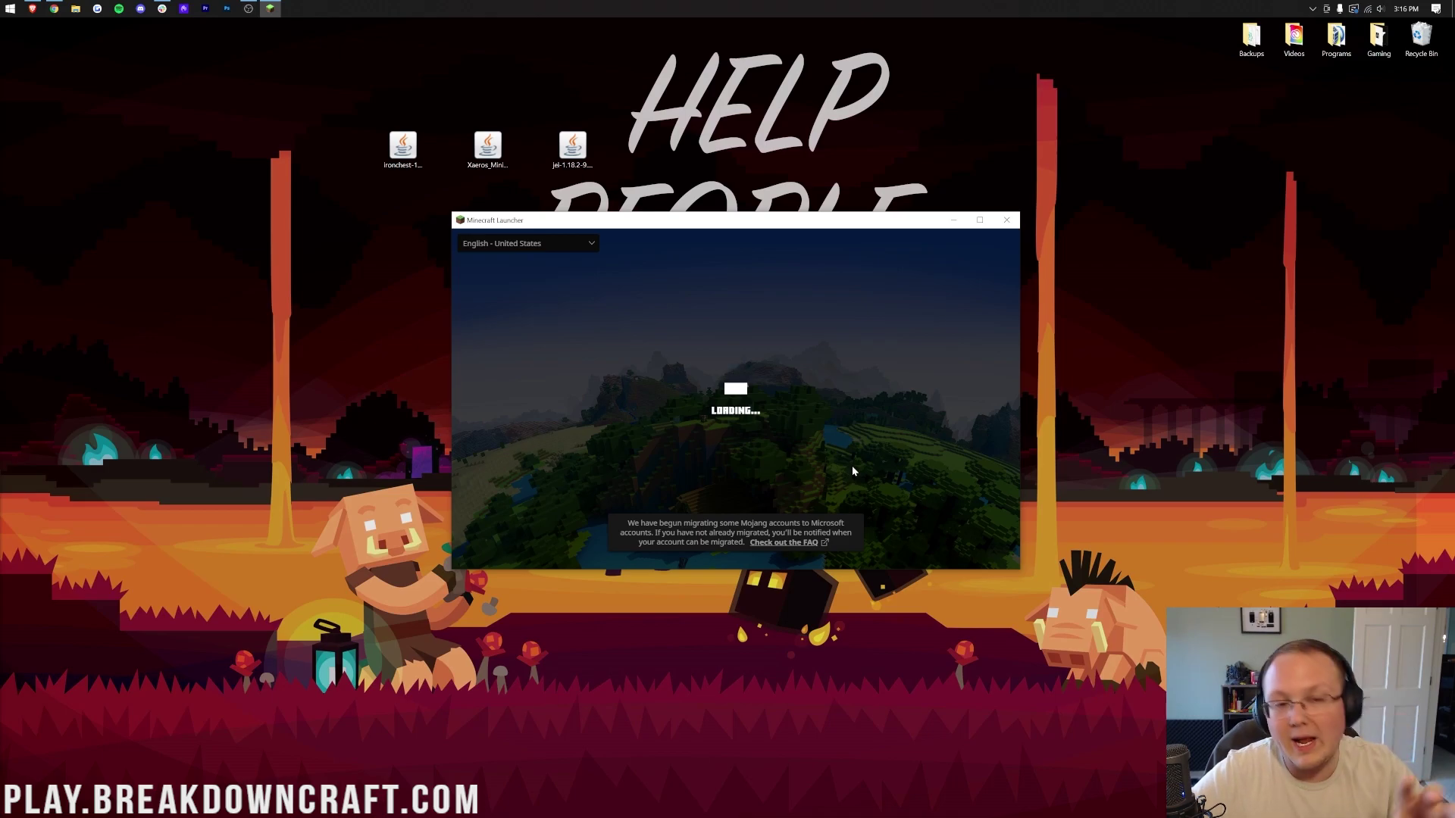
left_click(54, 8)
left_click(73, 26)
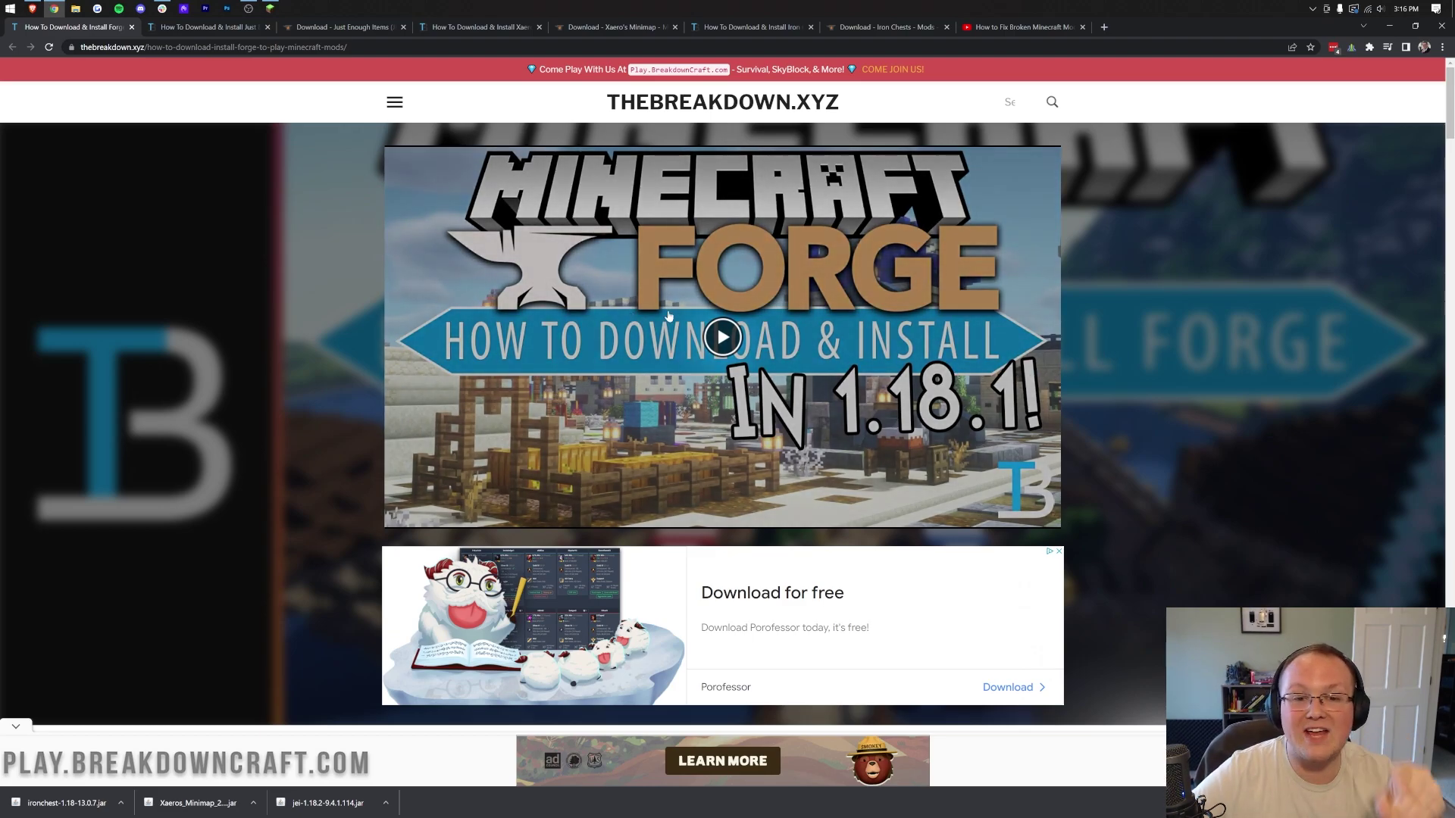
left_click(1390, 27)
Launch the Forge 1.18.2 installation, accepting the modded-installation warning
left_click(668, 498)
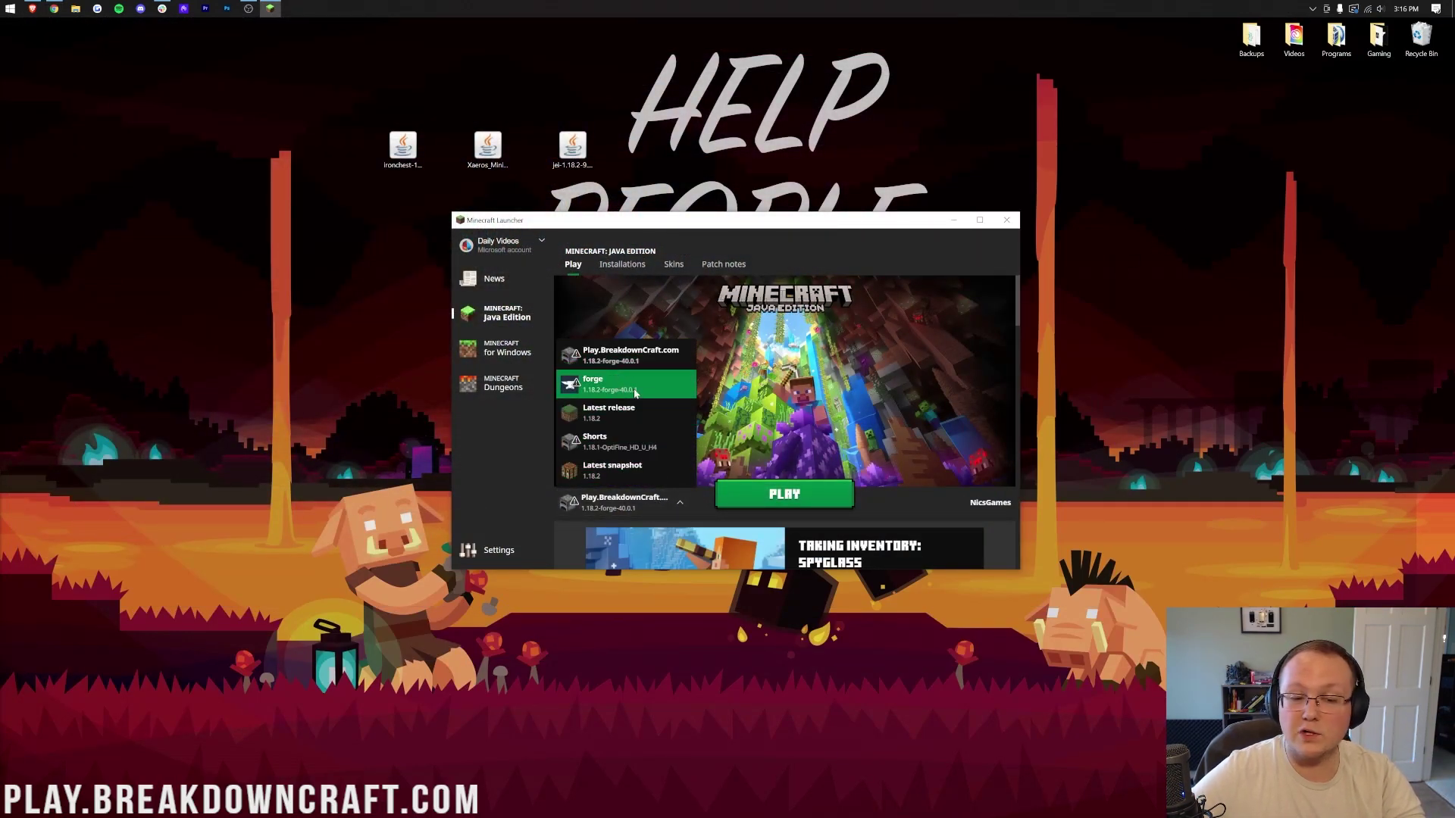
left_click(626, 363)
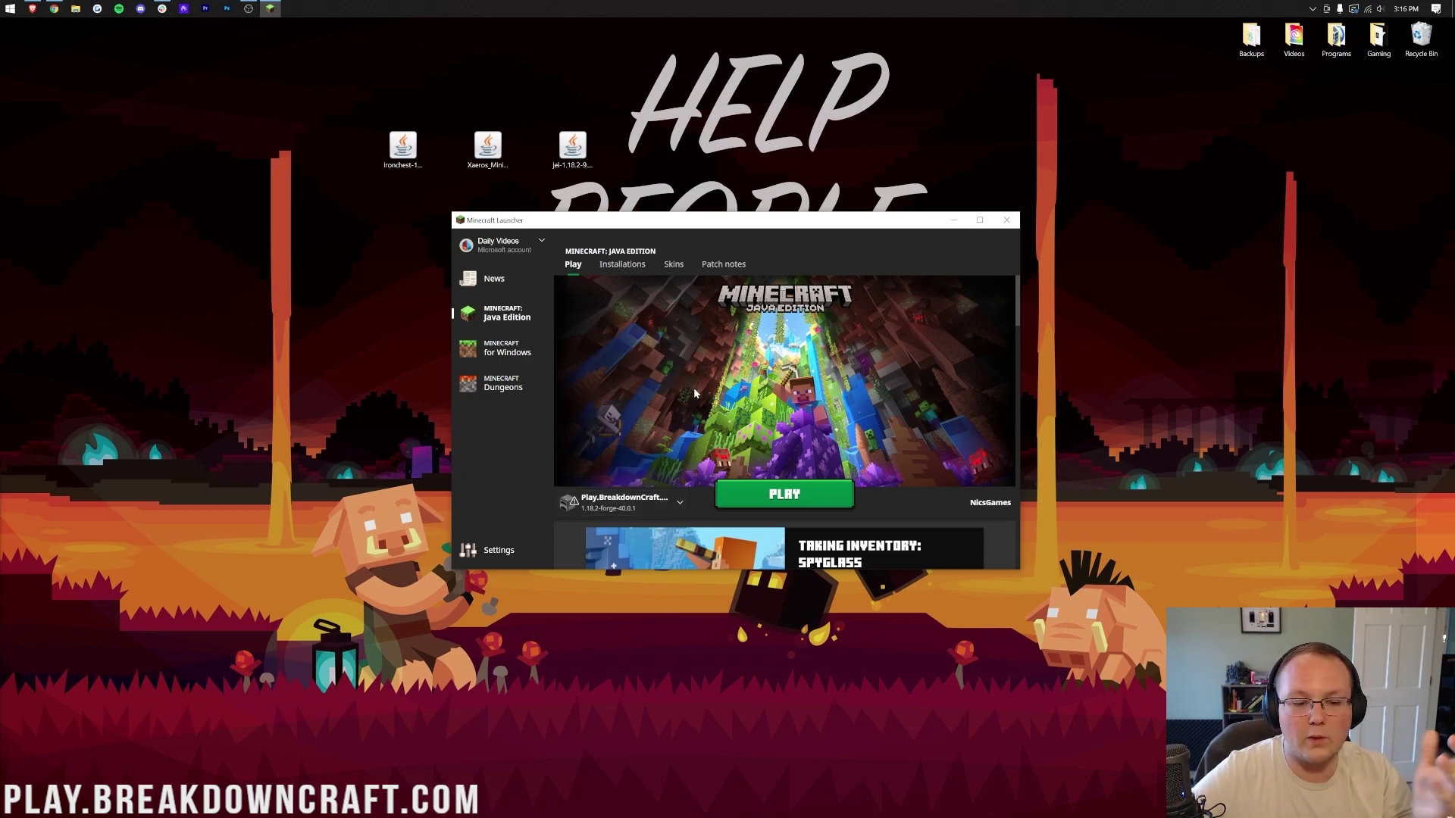
left_click(794, 496)
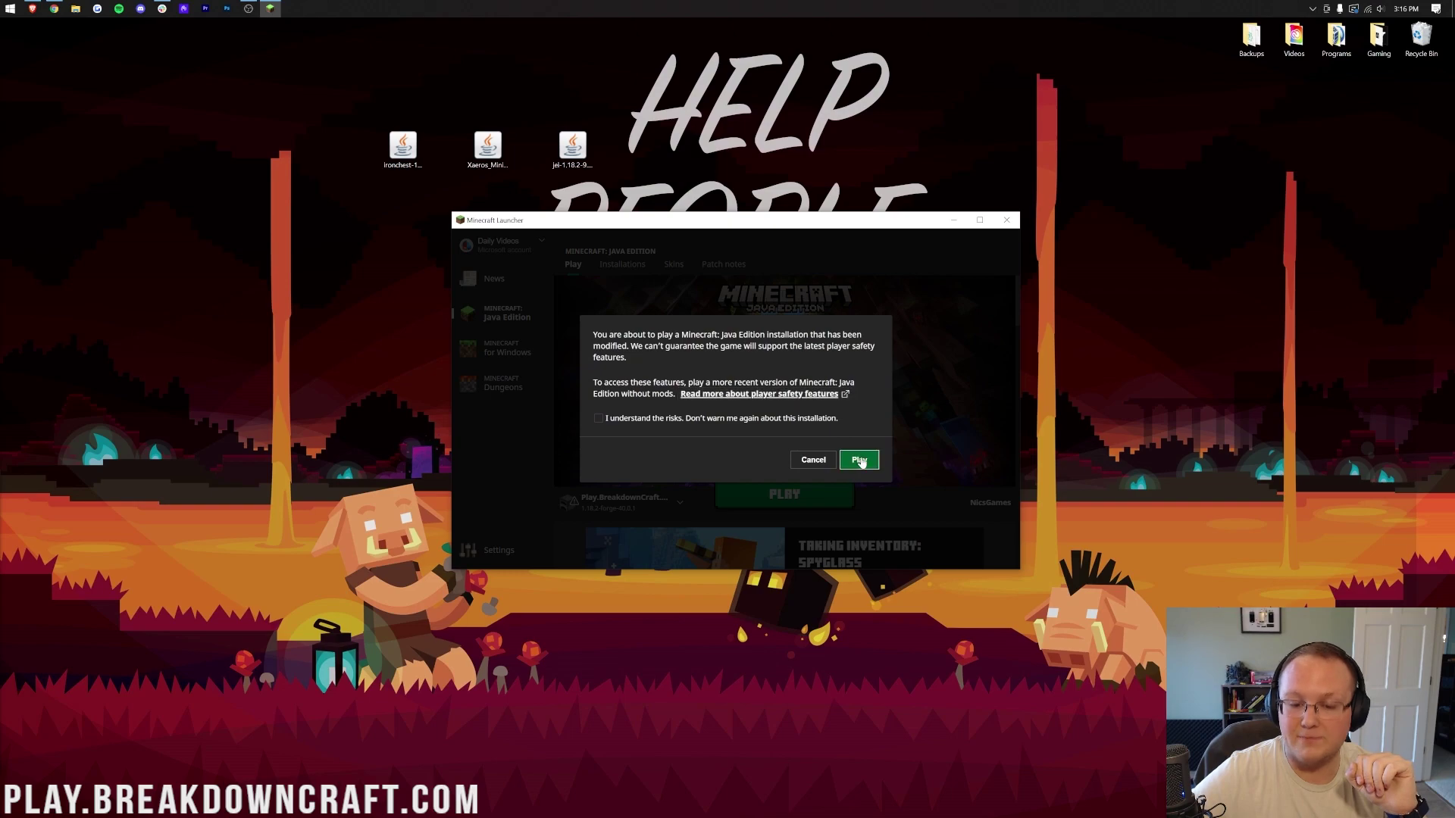
left_click(858, 459)
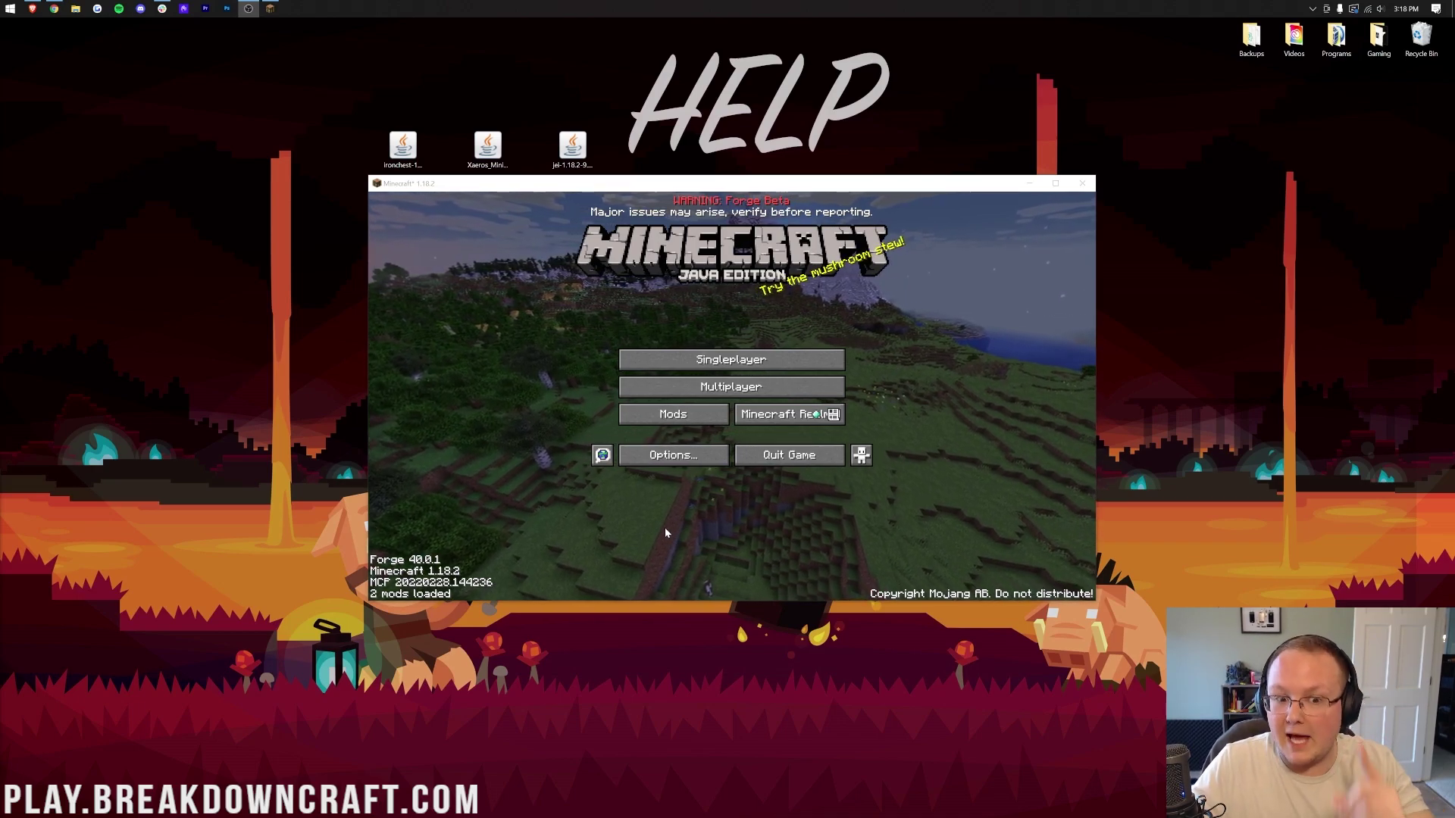
left_click(676, 413)
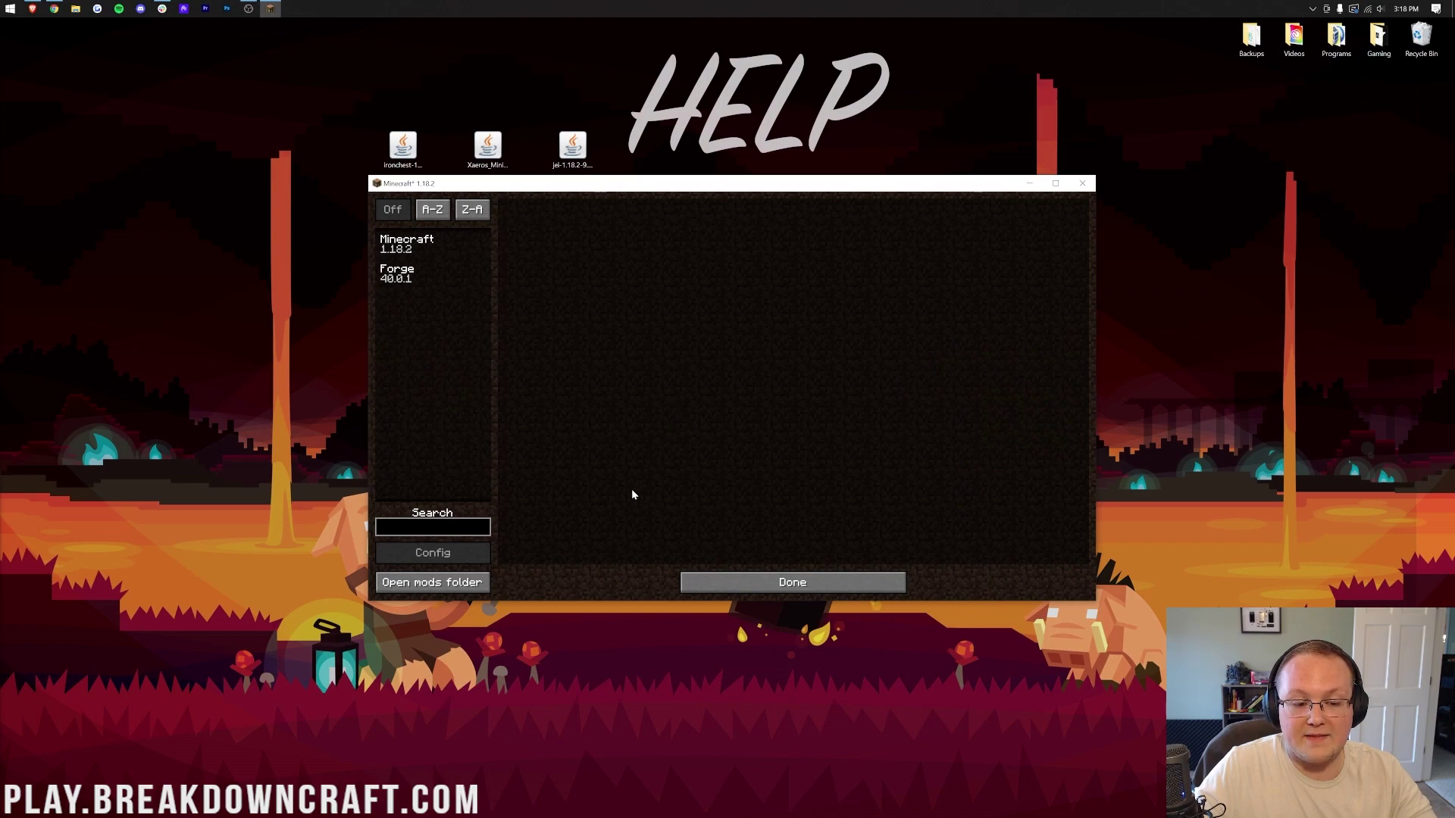
Open the game's mods folder and move the Iron Chests, Xaero's Minimap and JEI jars into it
left_click(419, 583)
left_click_drag(734, 221, 655, 393)
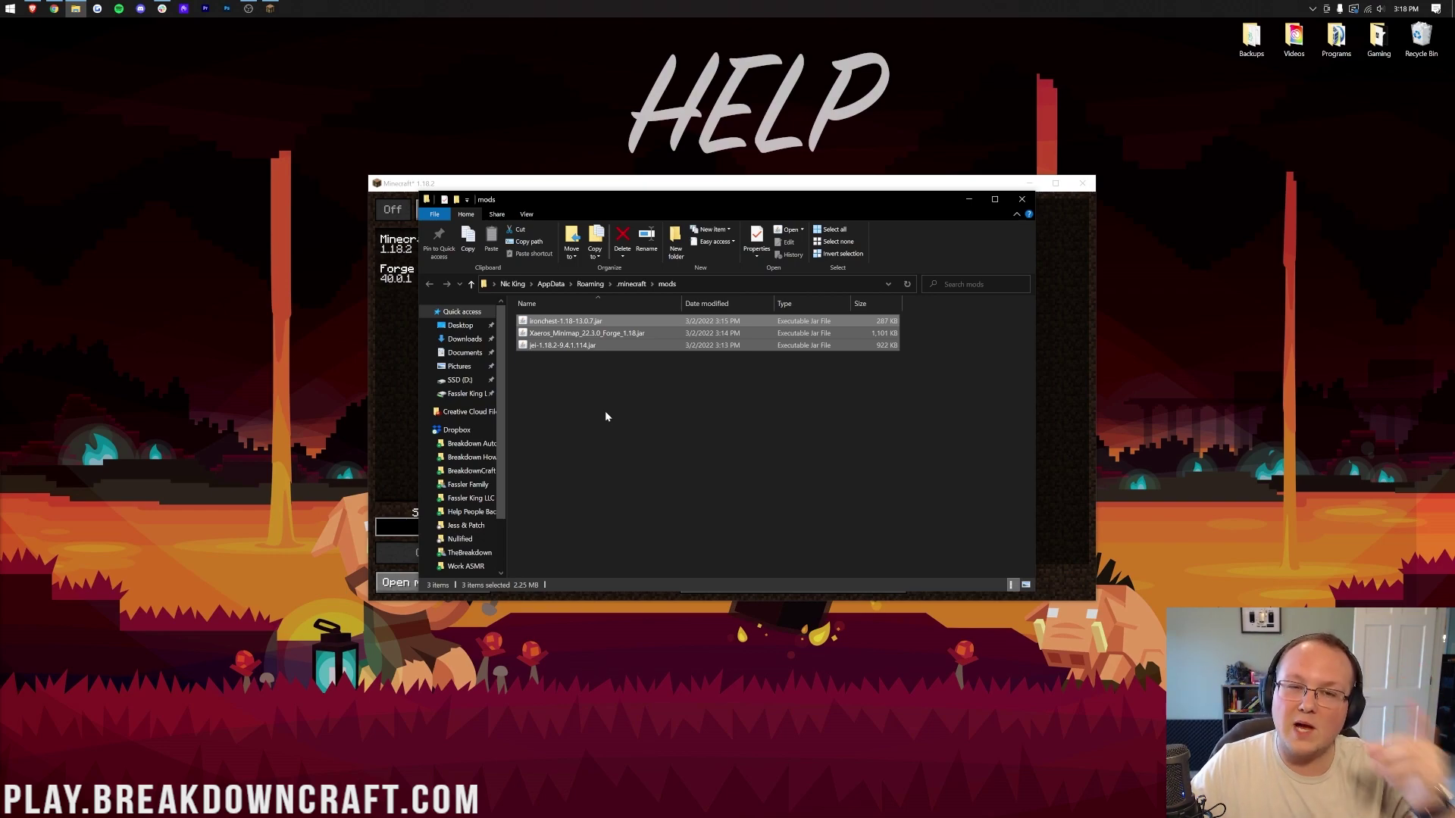
left_click(1020, 201)
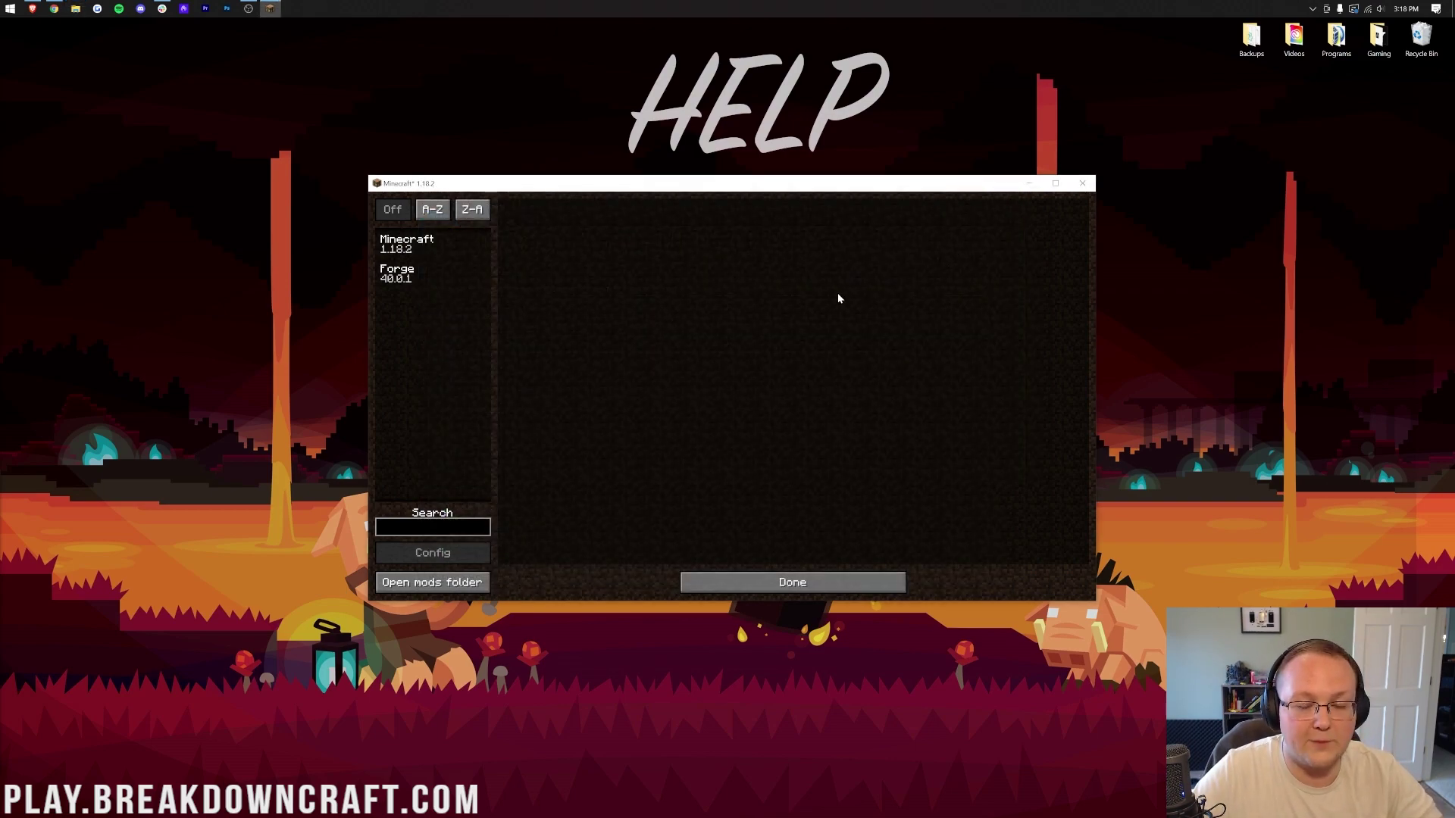
left_click(793, 579)
Quit the game and relaunch Forge 1.18.2, confirming the warning, so 5 mods load
left_click(805, 453)
key("super")
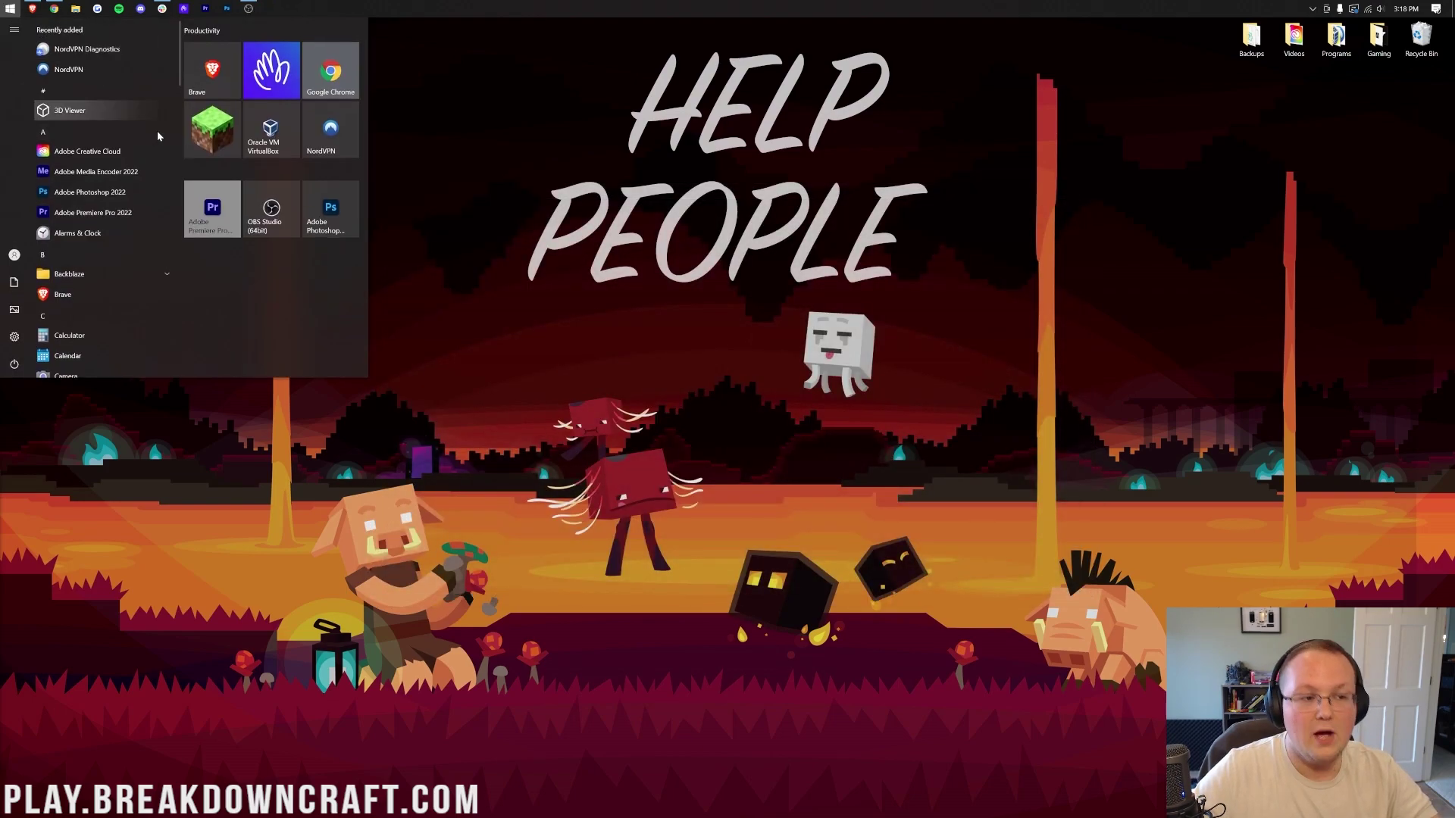
key("super")
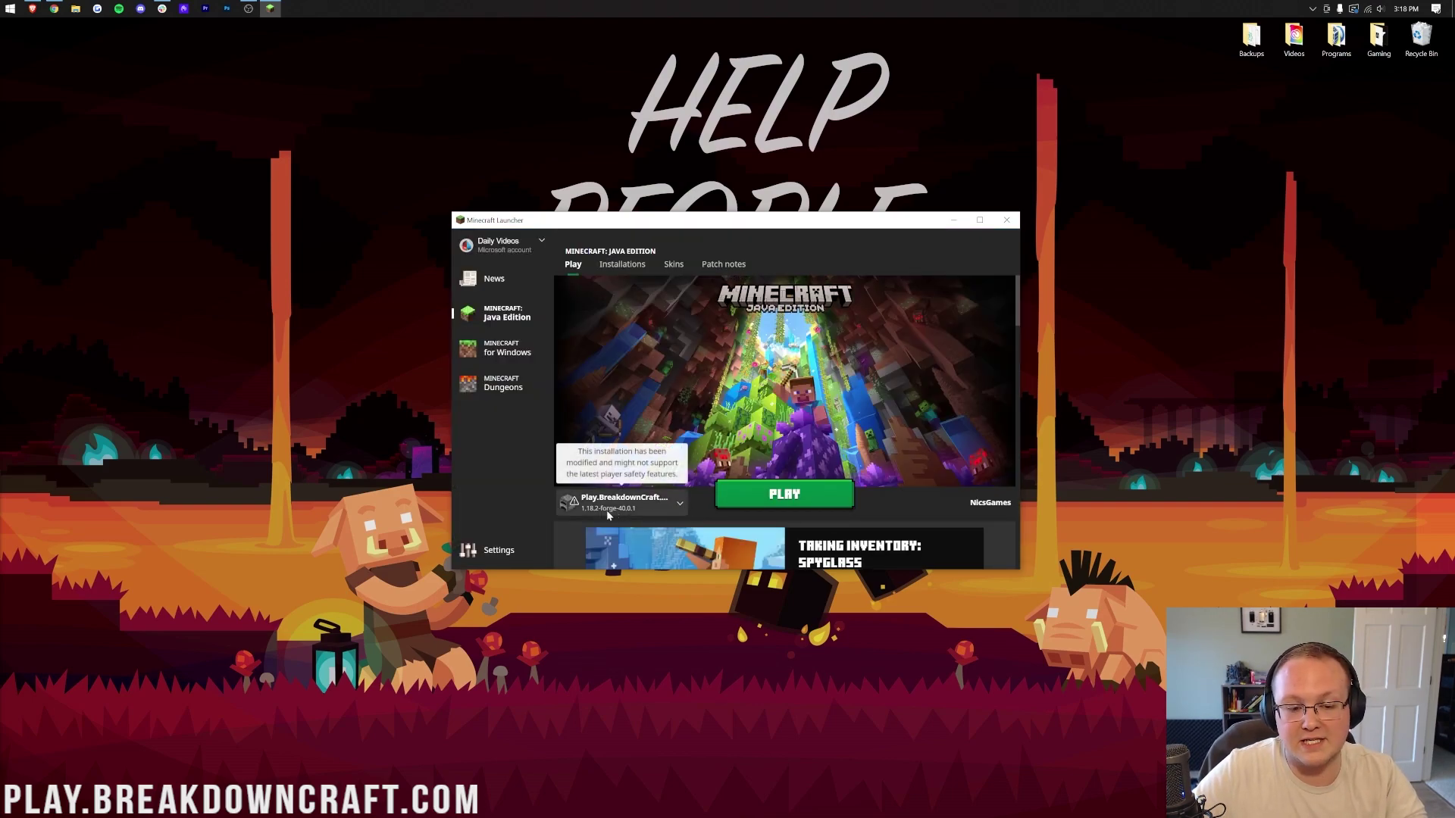
left_click(816, 493)
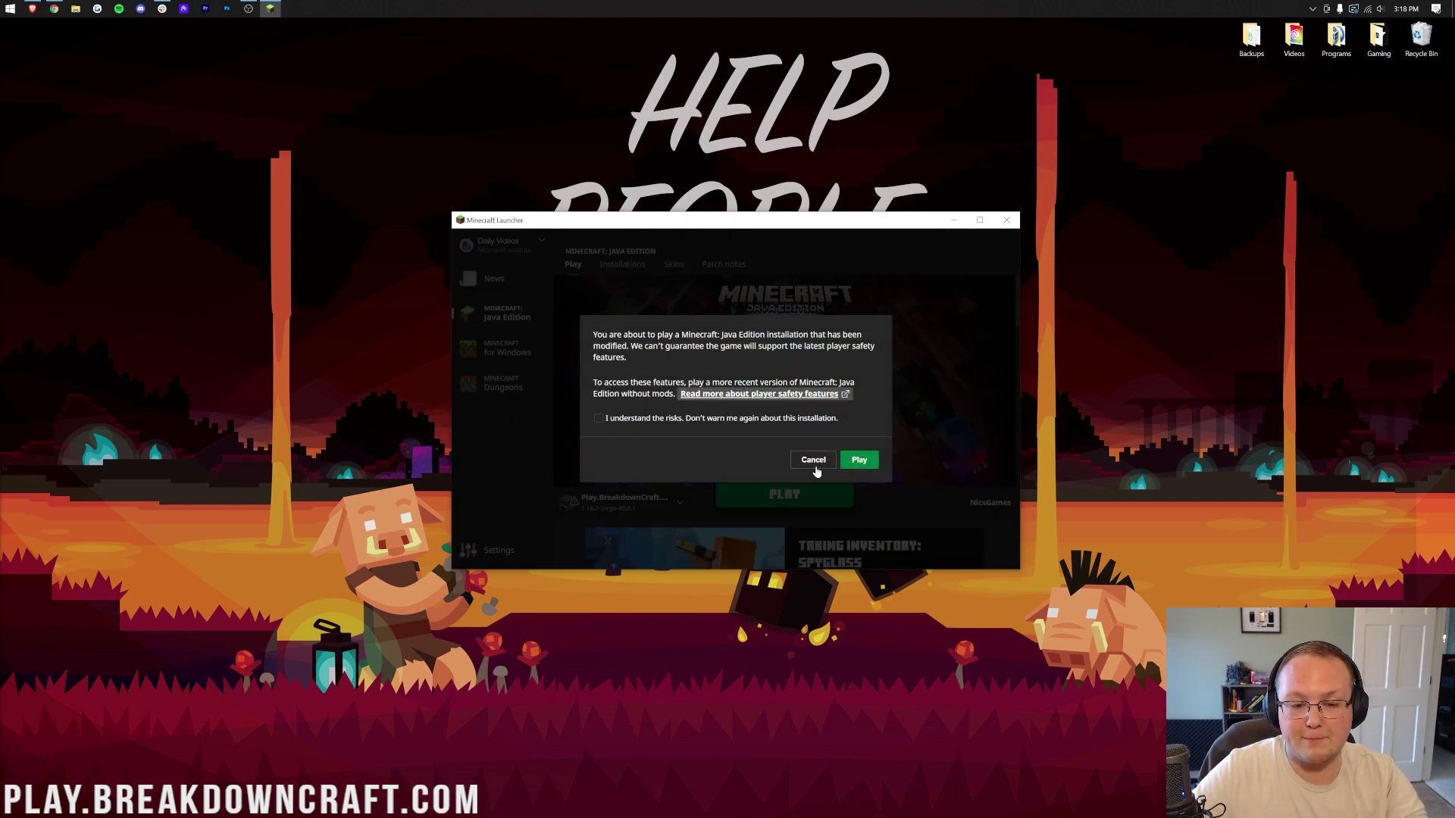
left_click(869, 458)
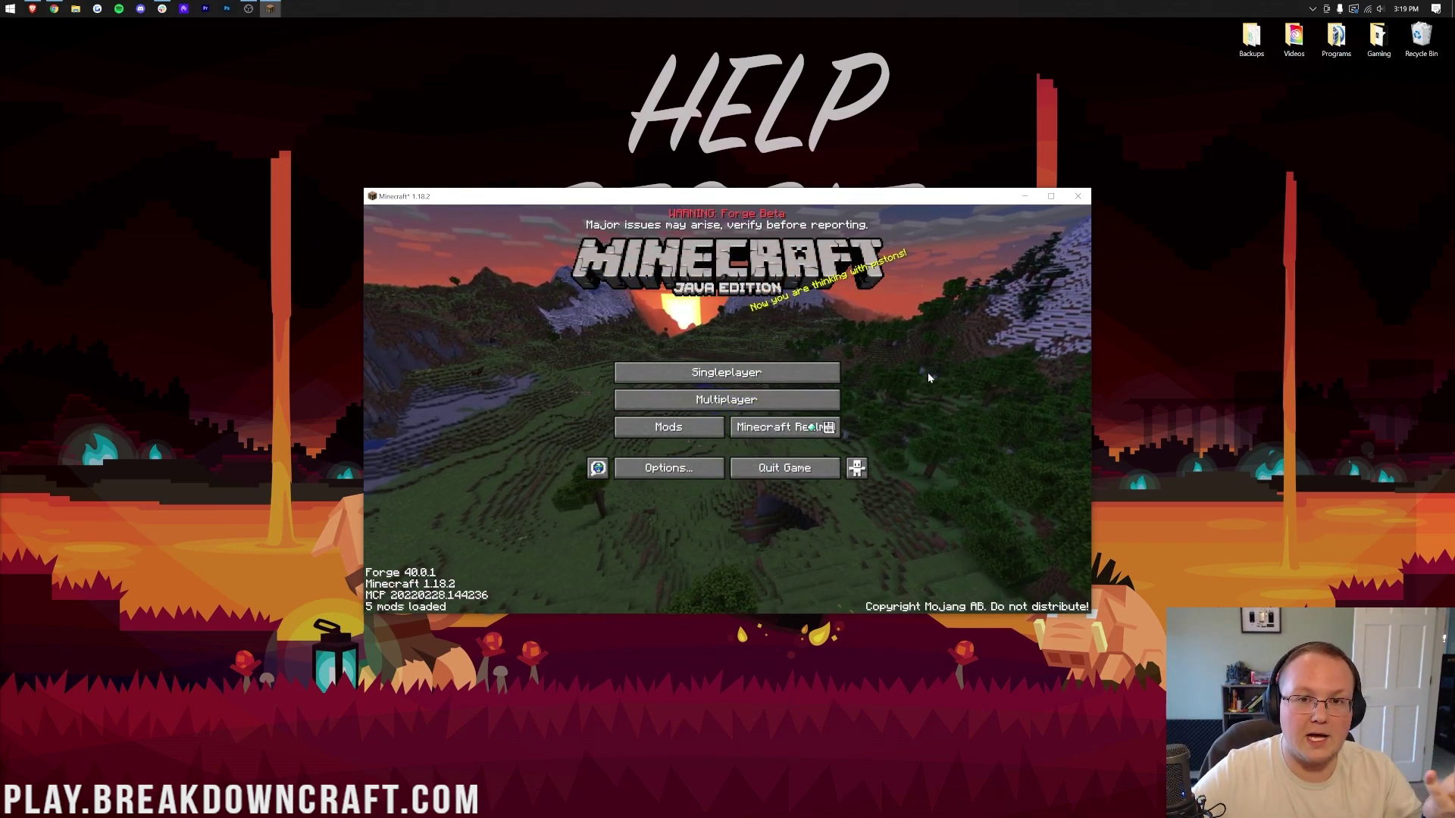
Check Xaero's Minimap, Iron Chests and Just Enough Items in the Mods list, then load the existing singleplayer world
left_click(702, 429)
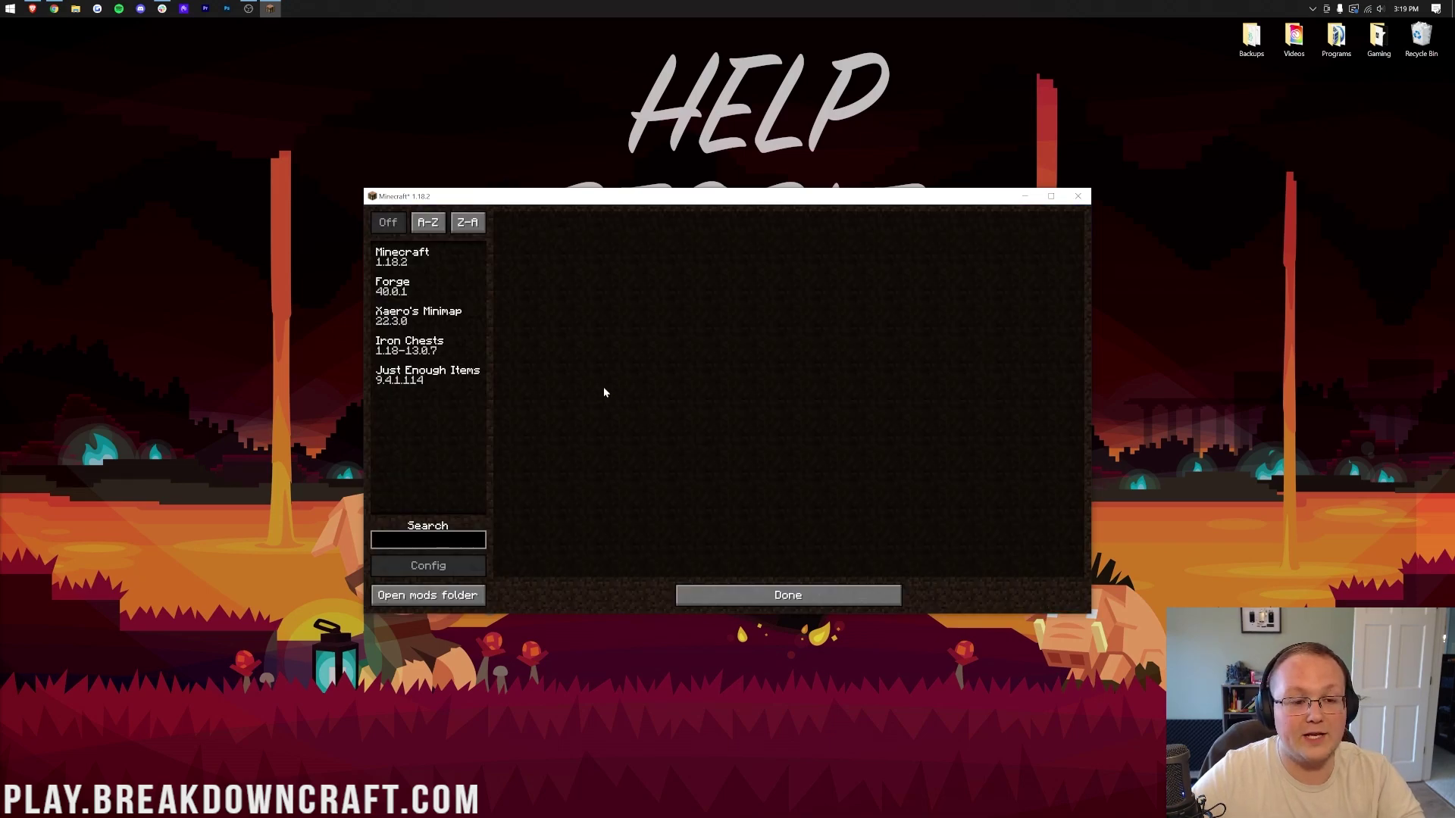
left_click(399, 315)
left_click(403, 346)
left_click(404, 376)
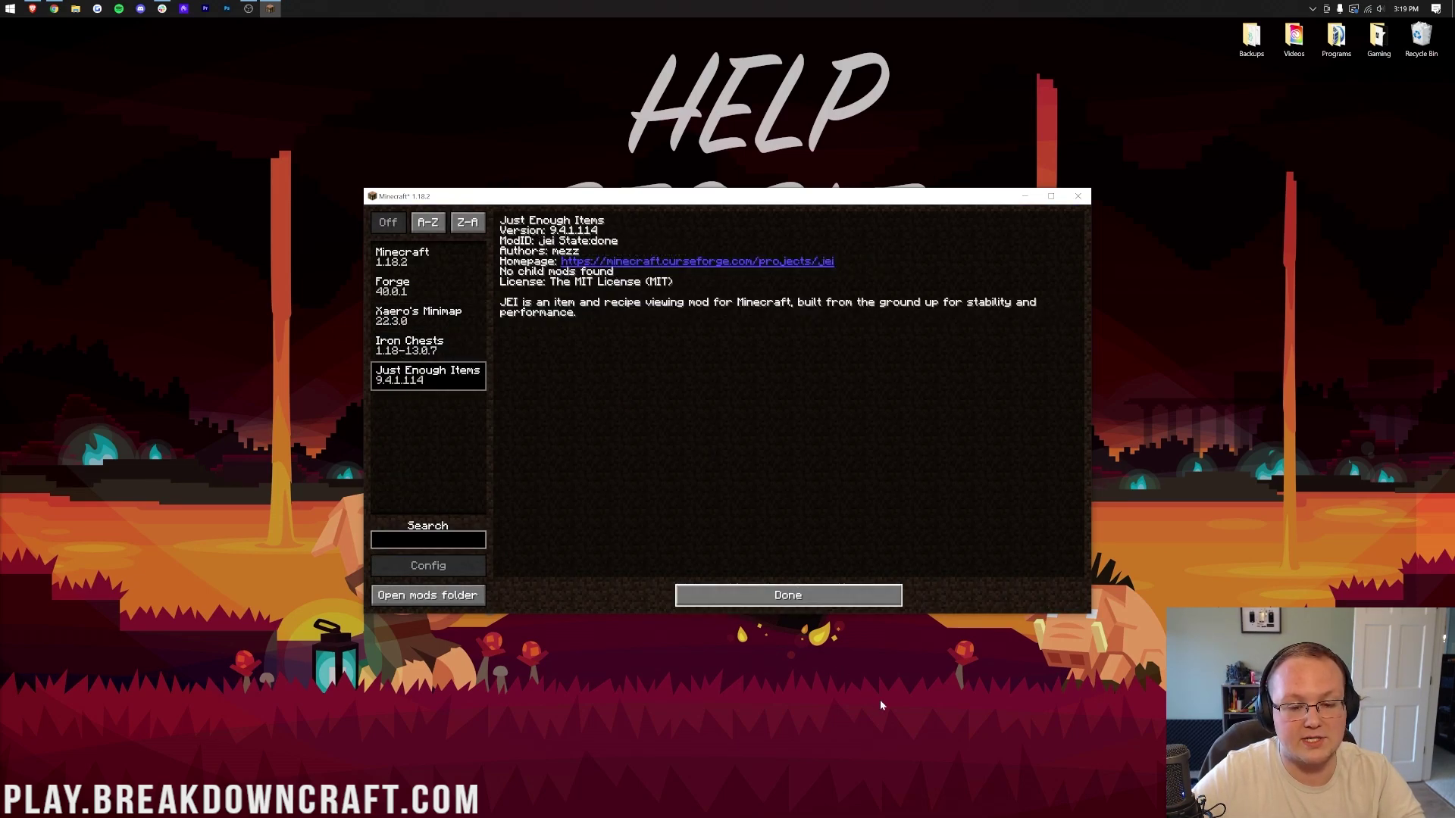
left_click(843, 599)
left_click(726, 374)
double_click(702, 304)
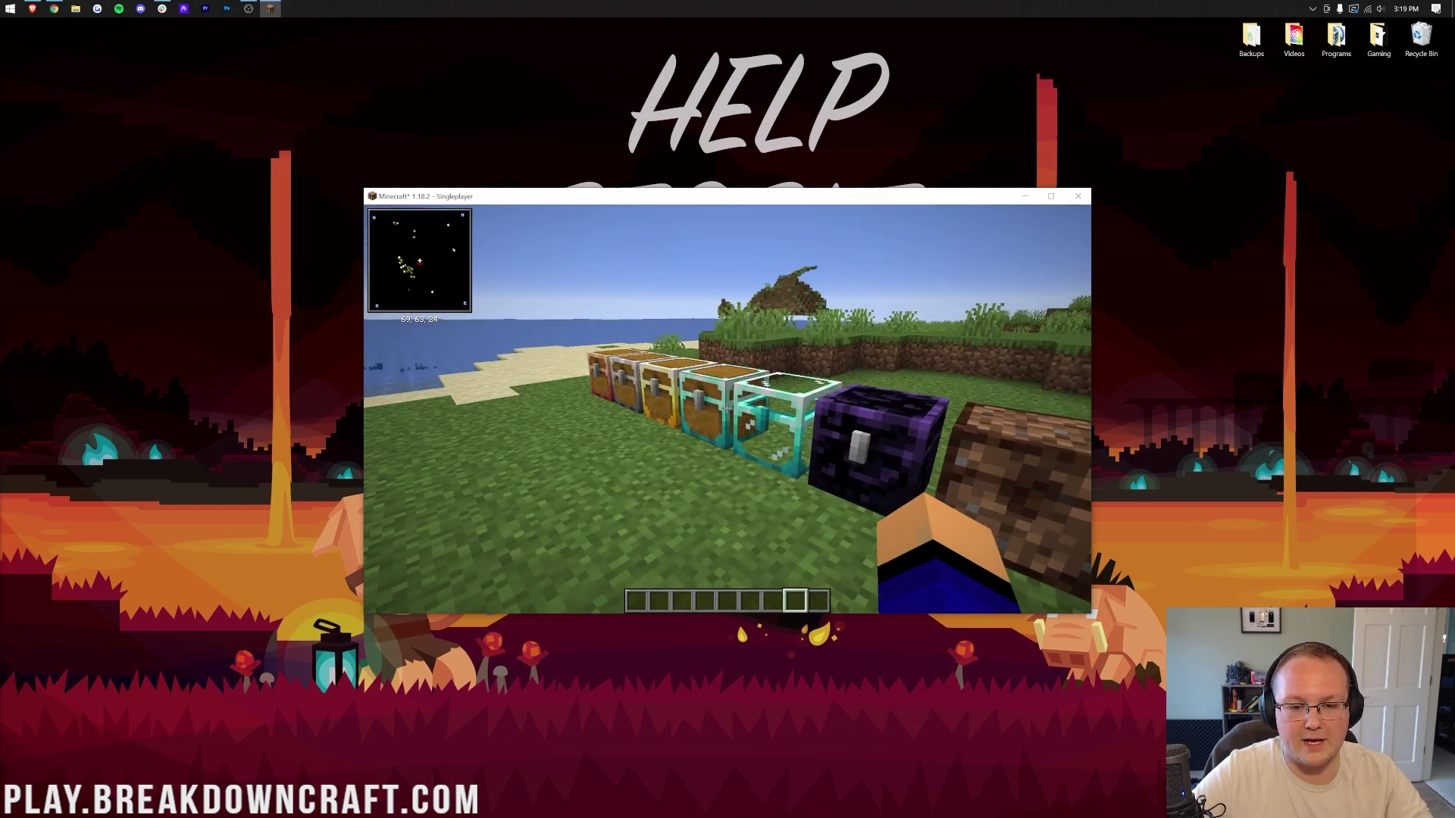
Walk up to the chest row and open the Copper, Iron and Gold Chests in turn
key("w")
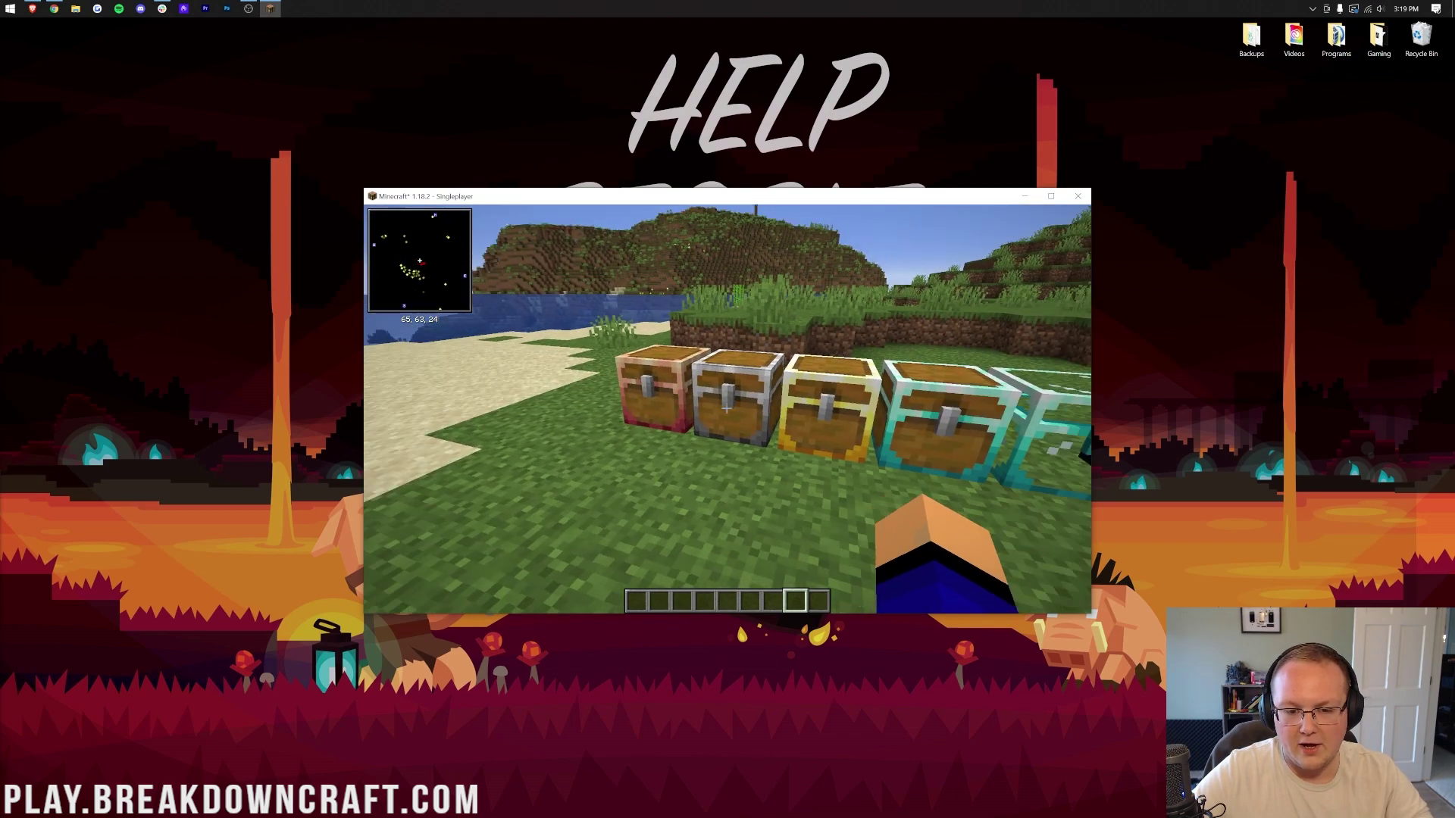
key("s")
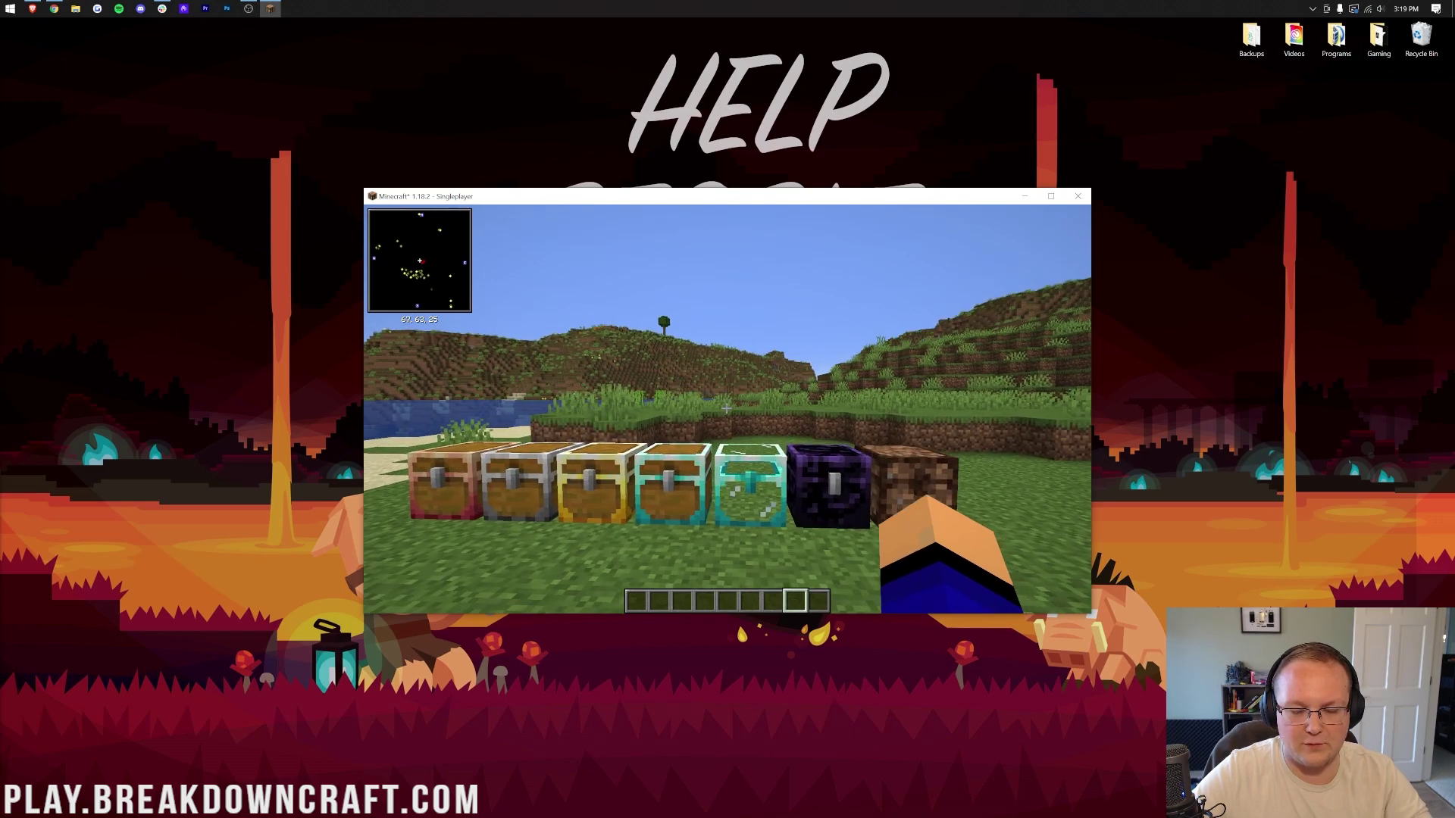
key("w")
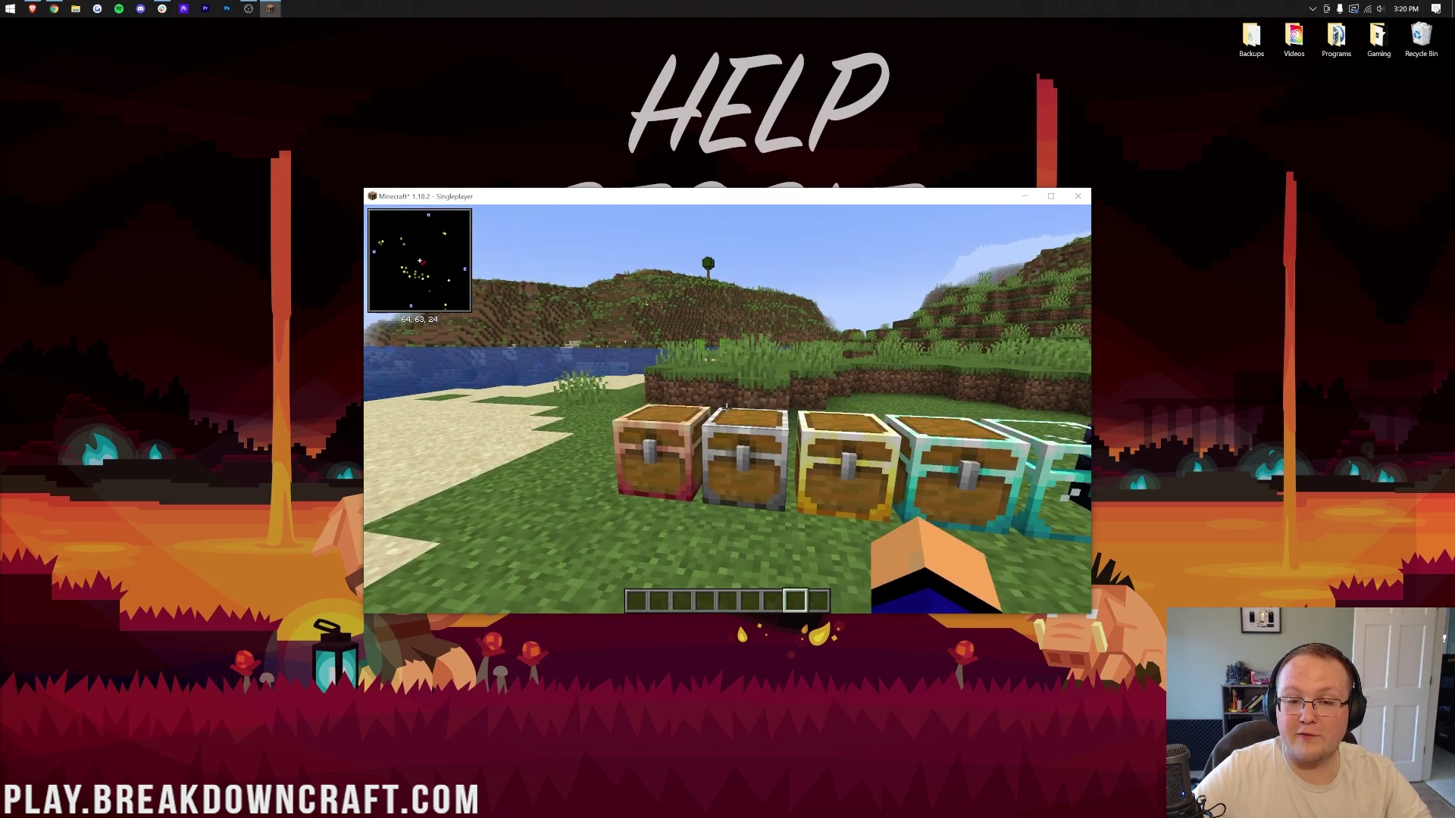
right_click(727, 409)
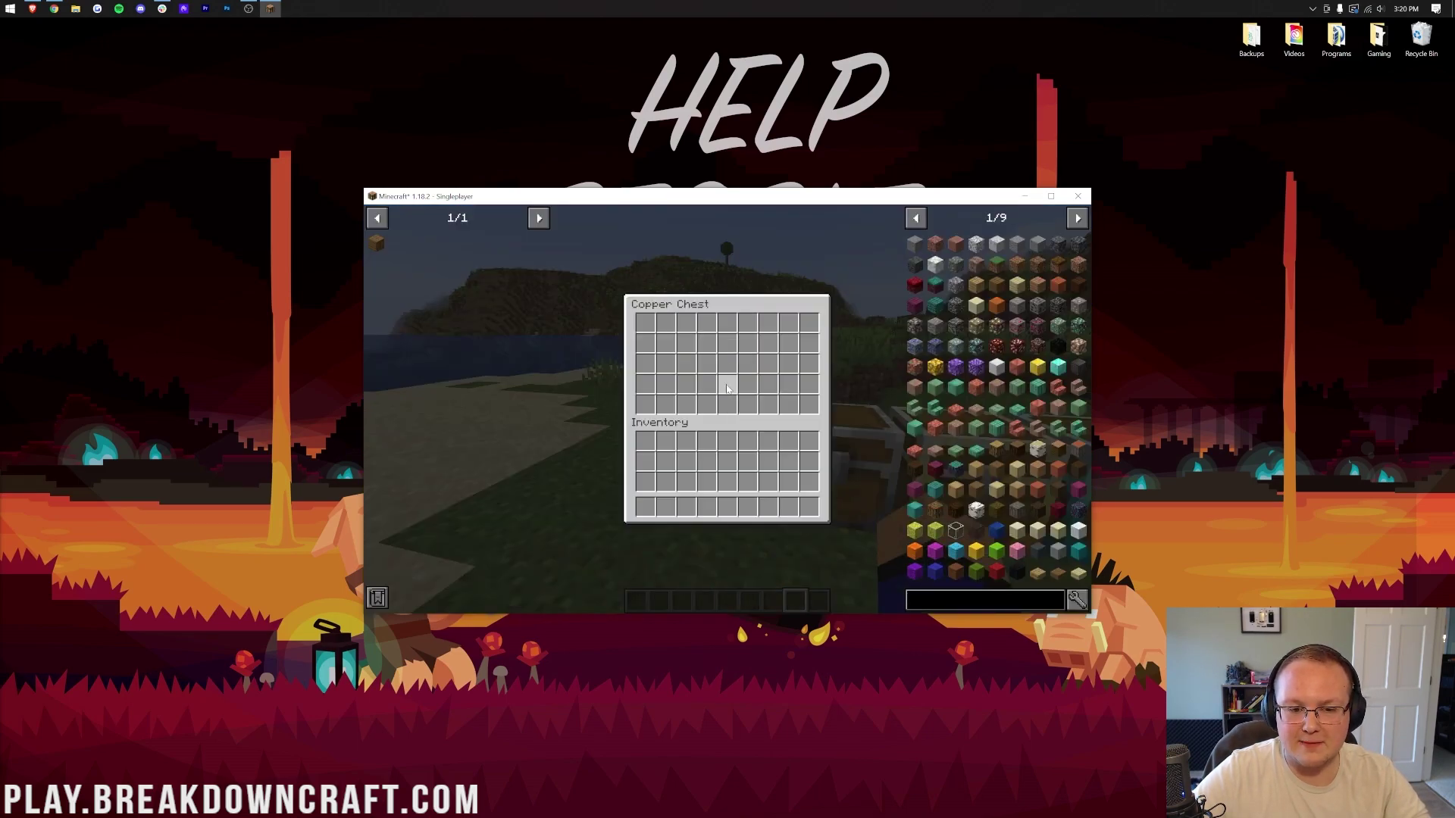
key("Escape")
right_click(727, 409)
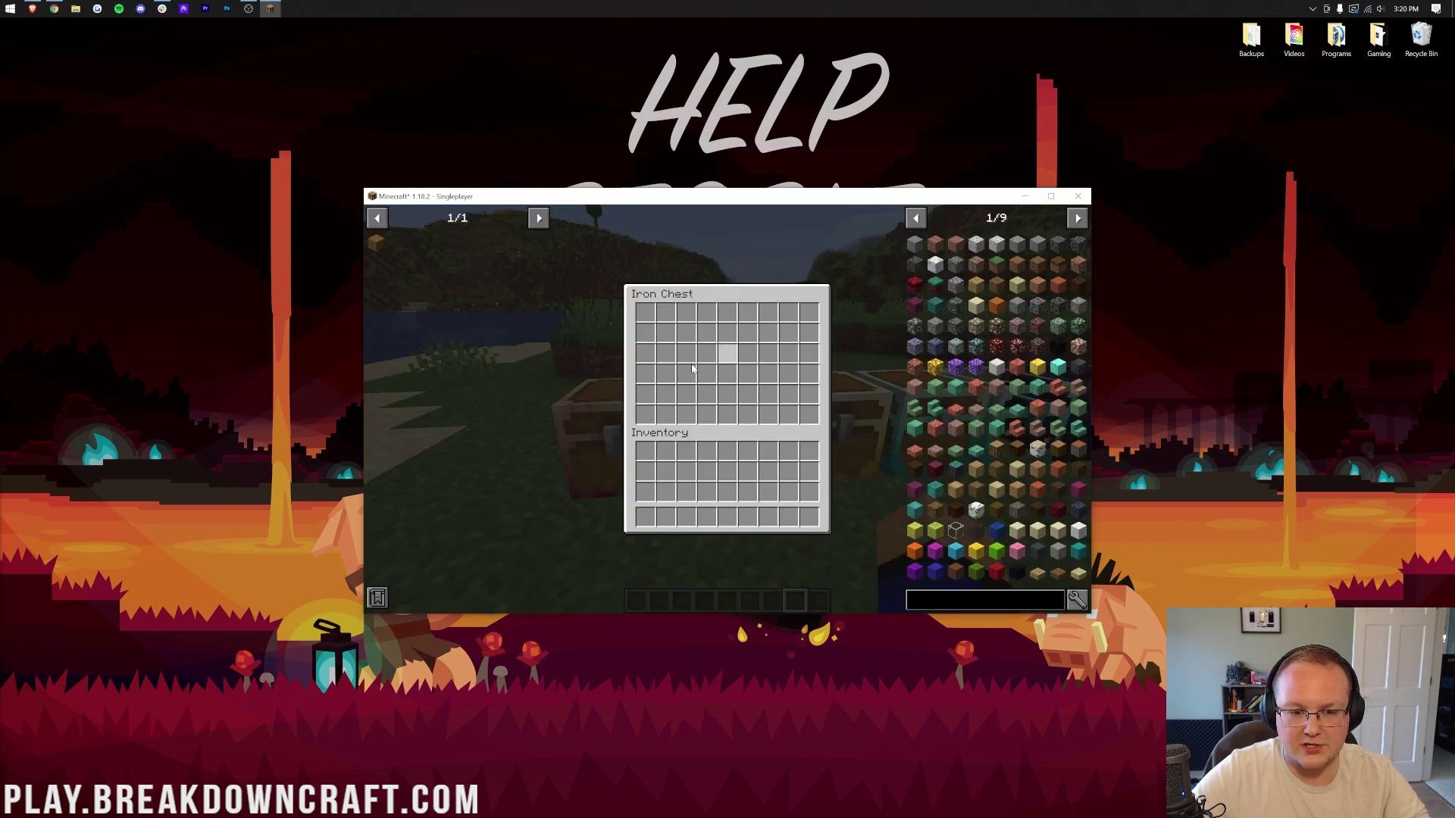
key("Escape")
right_click(727, 410)
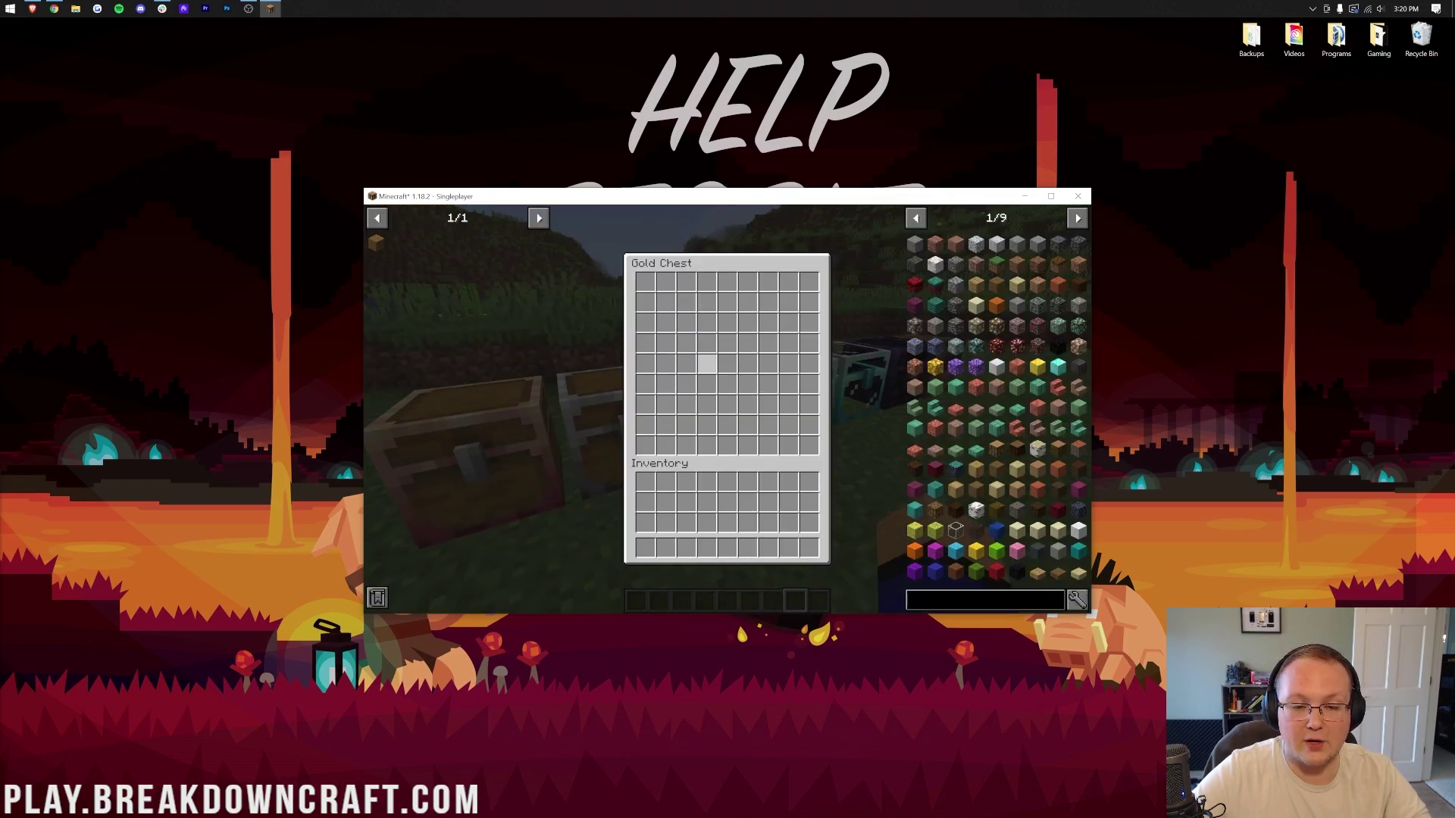
key("Escape")
key("Escape")
Reopen the Gold Chest, then open the Diamond and Obsidian Chests
key("Escape")
right_click(728, 409)
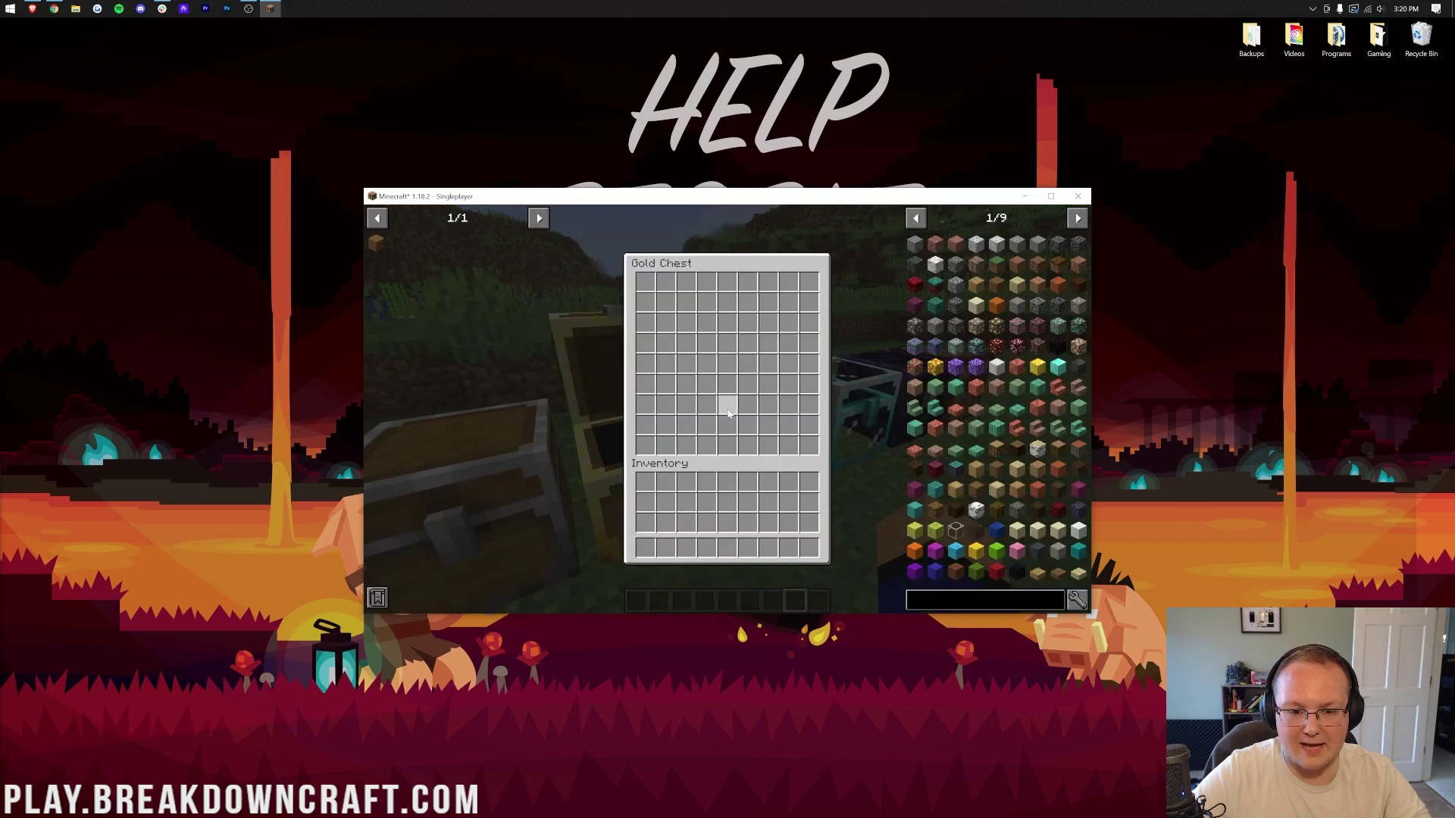
key("Escape")
right_click(728, 409)
key("Escape")
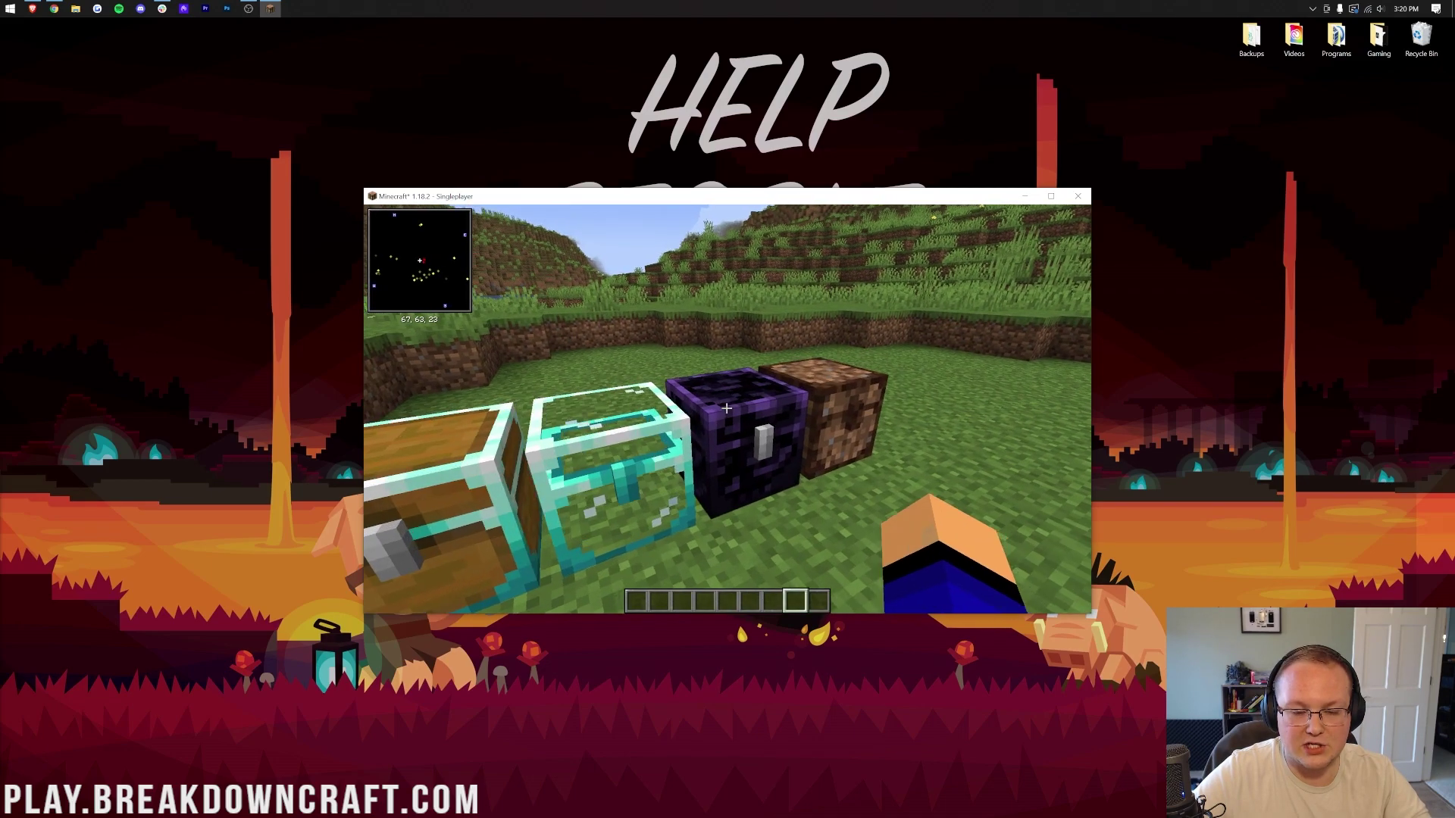
right_click(727, 408)
key("Escape")
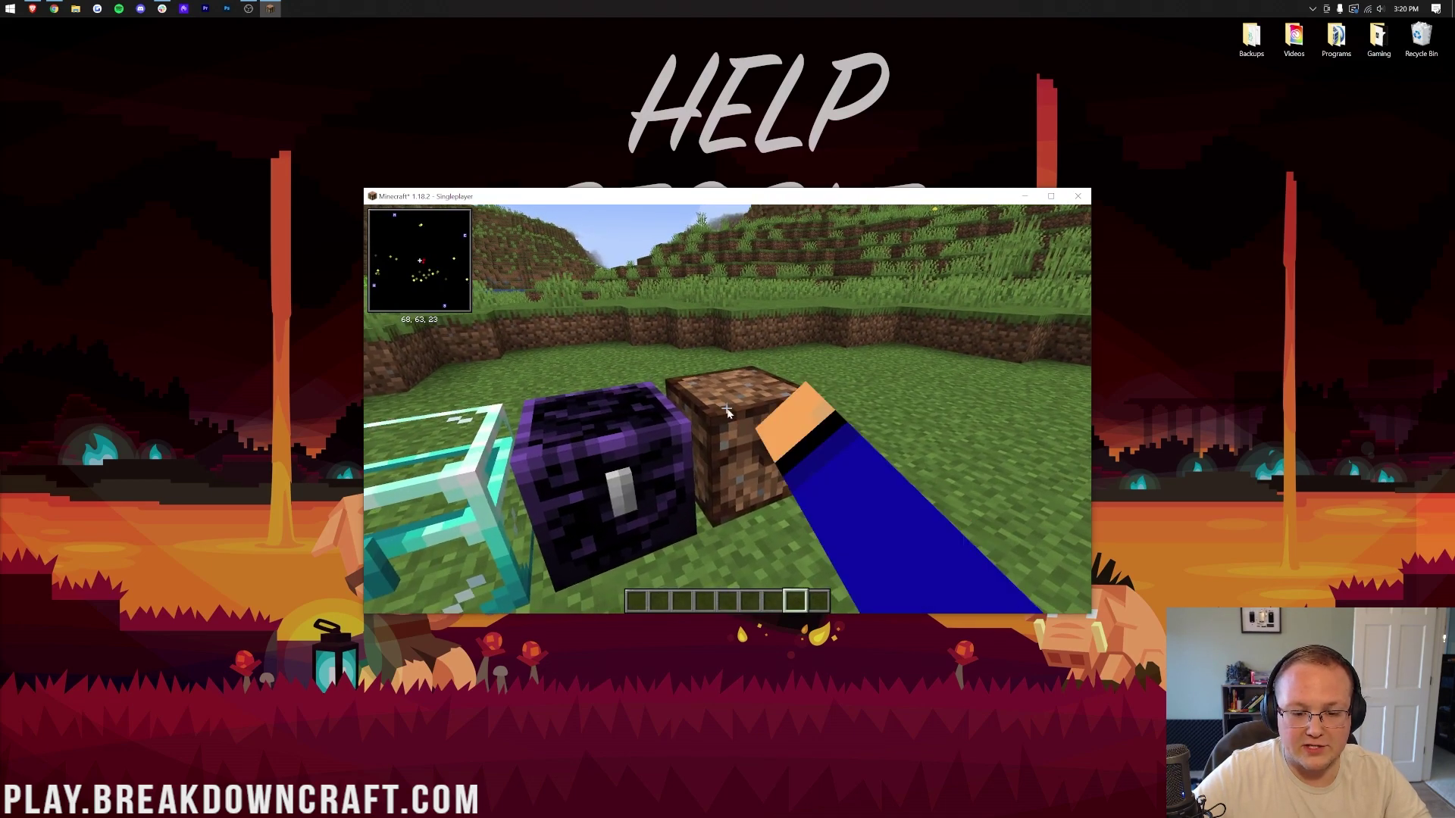
Open the DirtChest 9000 and lift then return its stack of 64 dirt
right_click(727, 410)
left_click(728, 364)
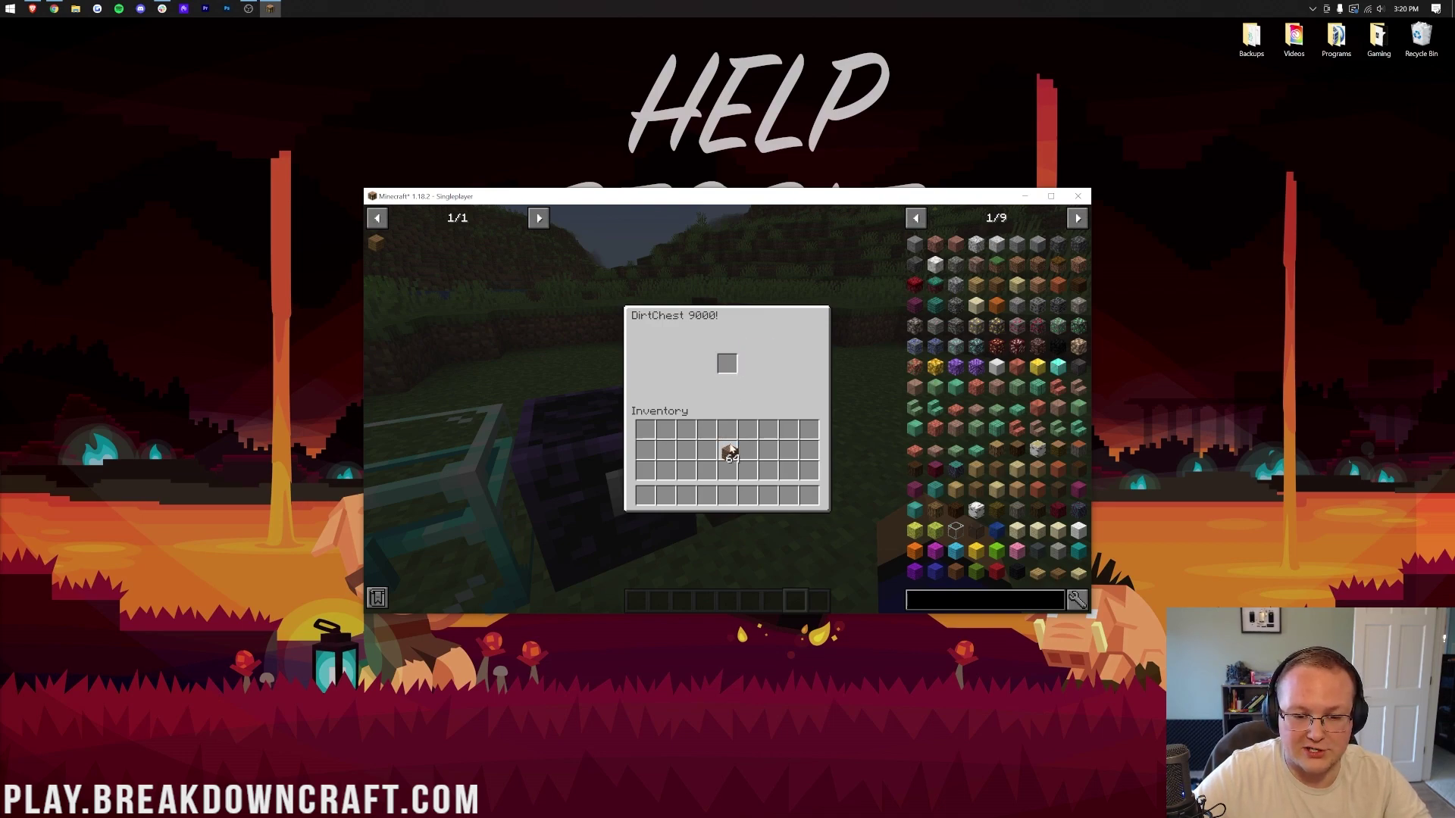
left_click(727, 364)
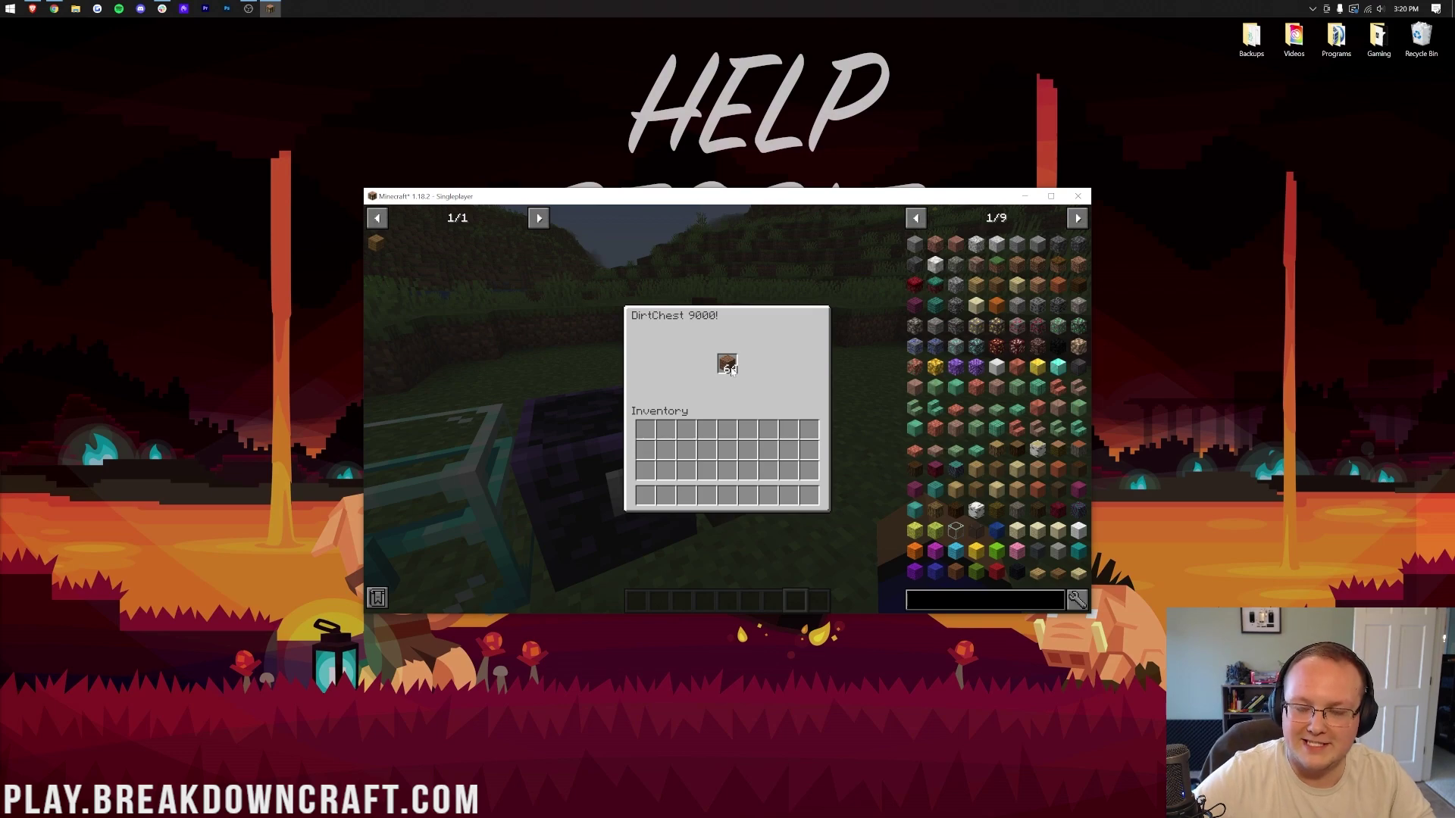
Page the JEI item list forward to 4/9 and show the Enchanting Table crafting recipe
left_click(1078, 218)
left_click(1078, 219)
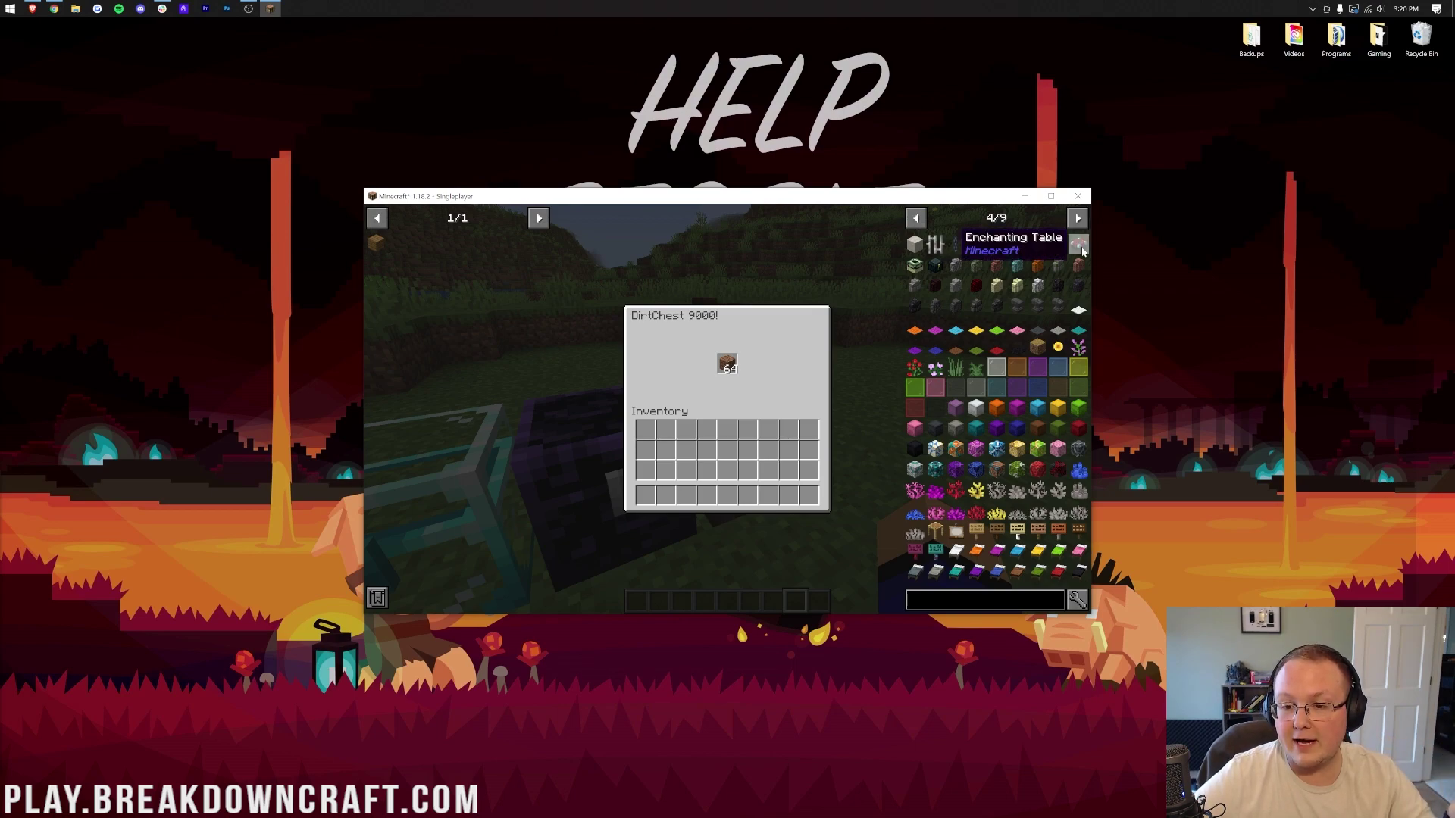
left_click(1080, 249)
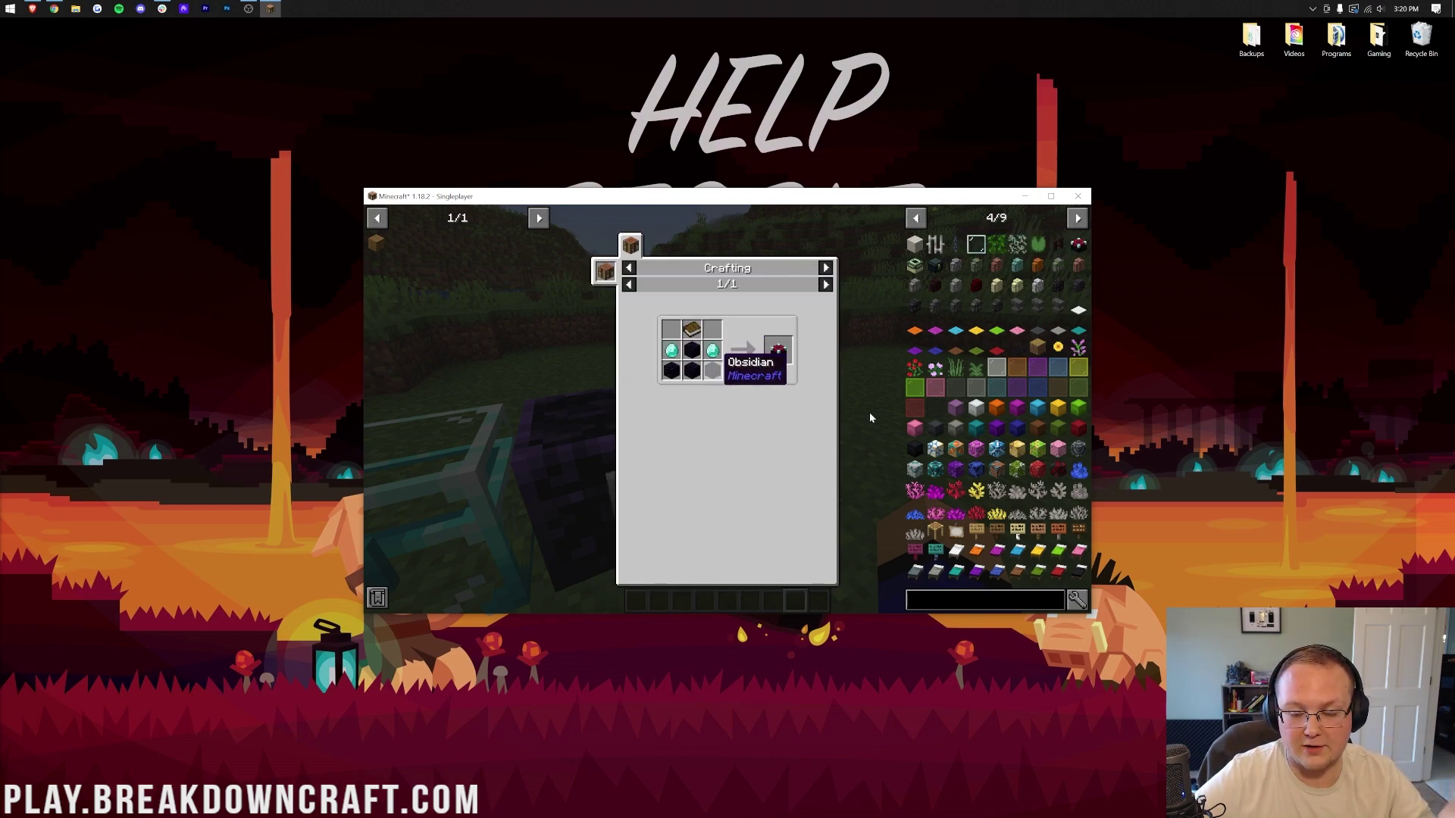
Search JEI for 'cry', view the crystal chest recipe, then close the recipe screen
left_click(945, 598)
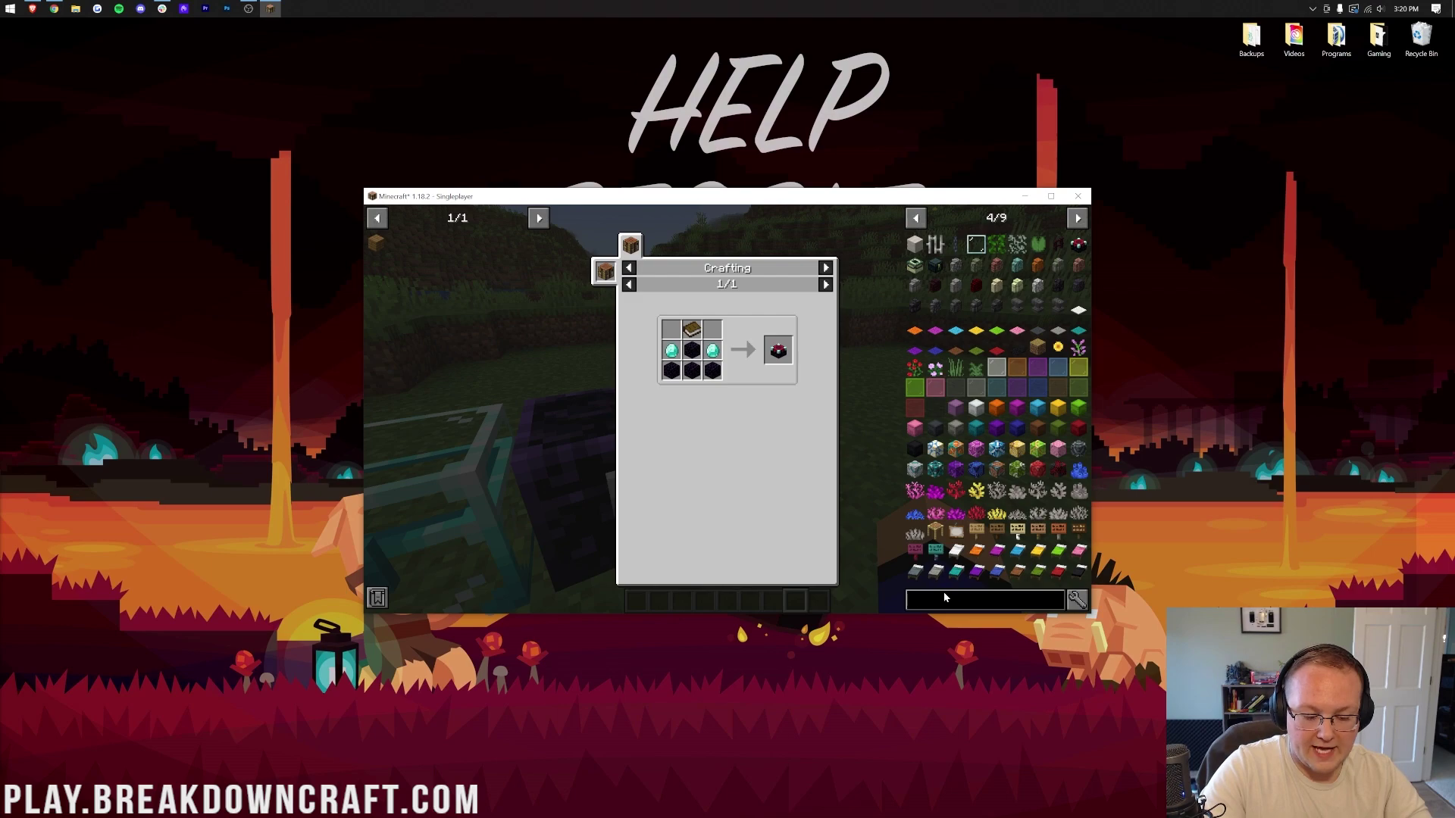
type("crys")
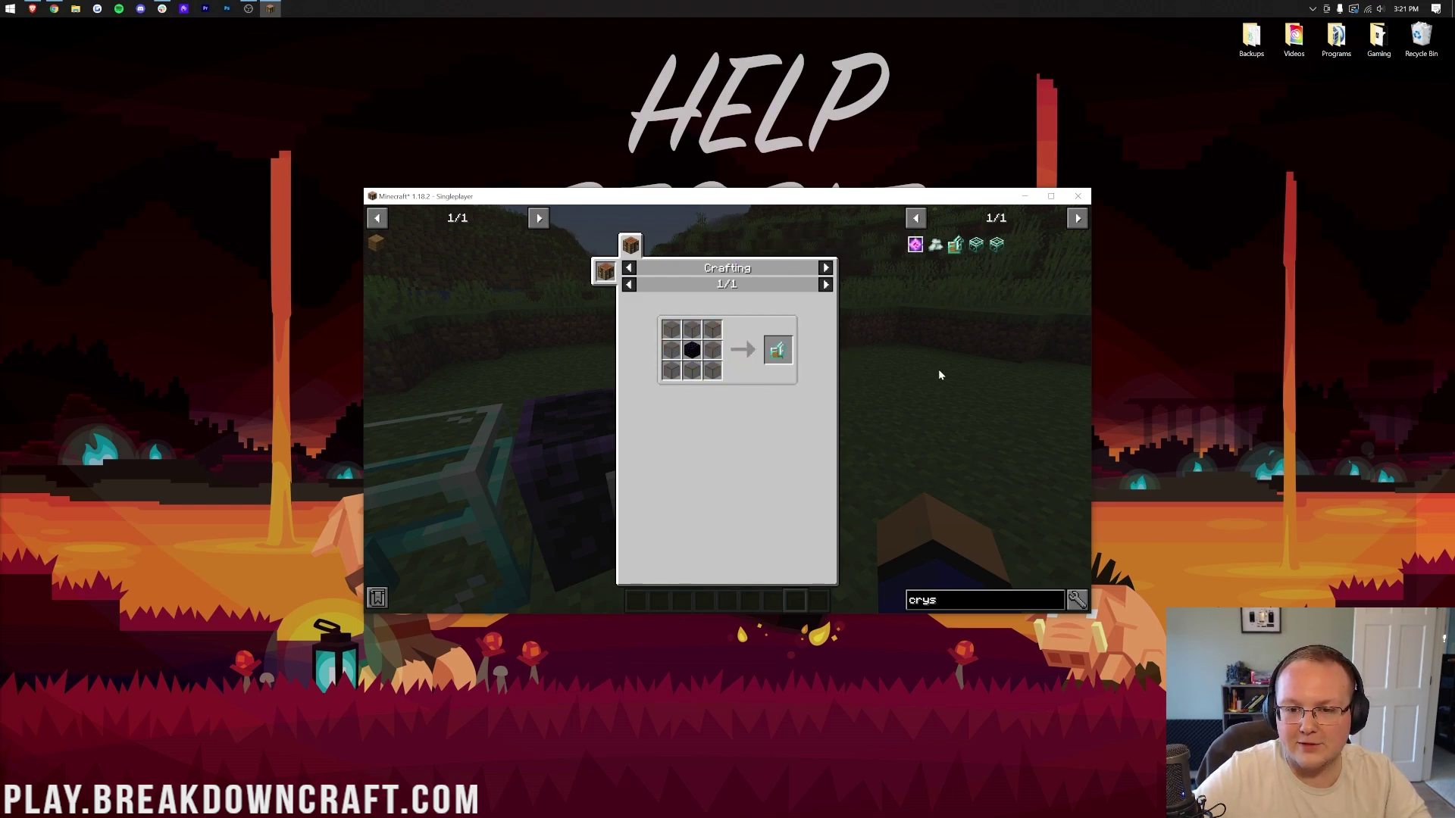
key("Escape")
key("Escape")
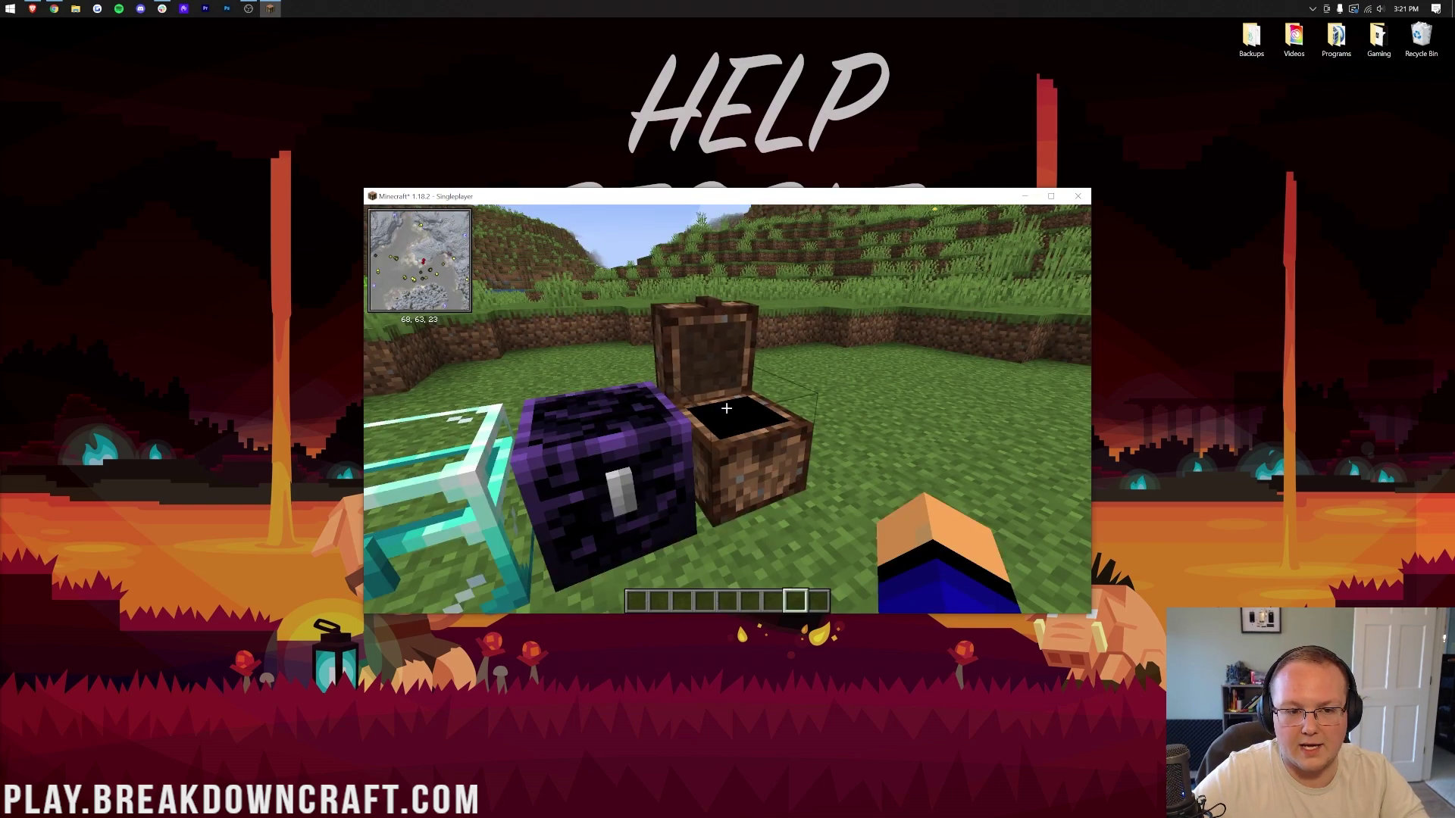
Position the player facing the coloured chest row and open Xaero's minimap settings
key("s")
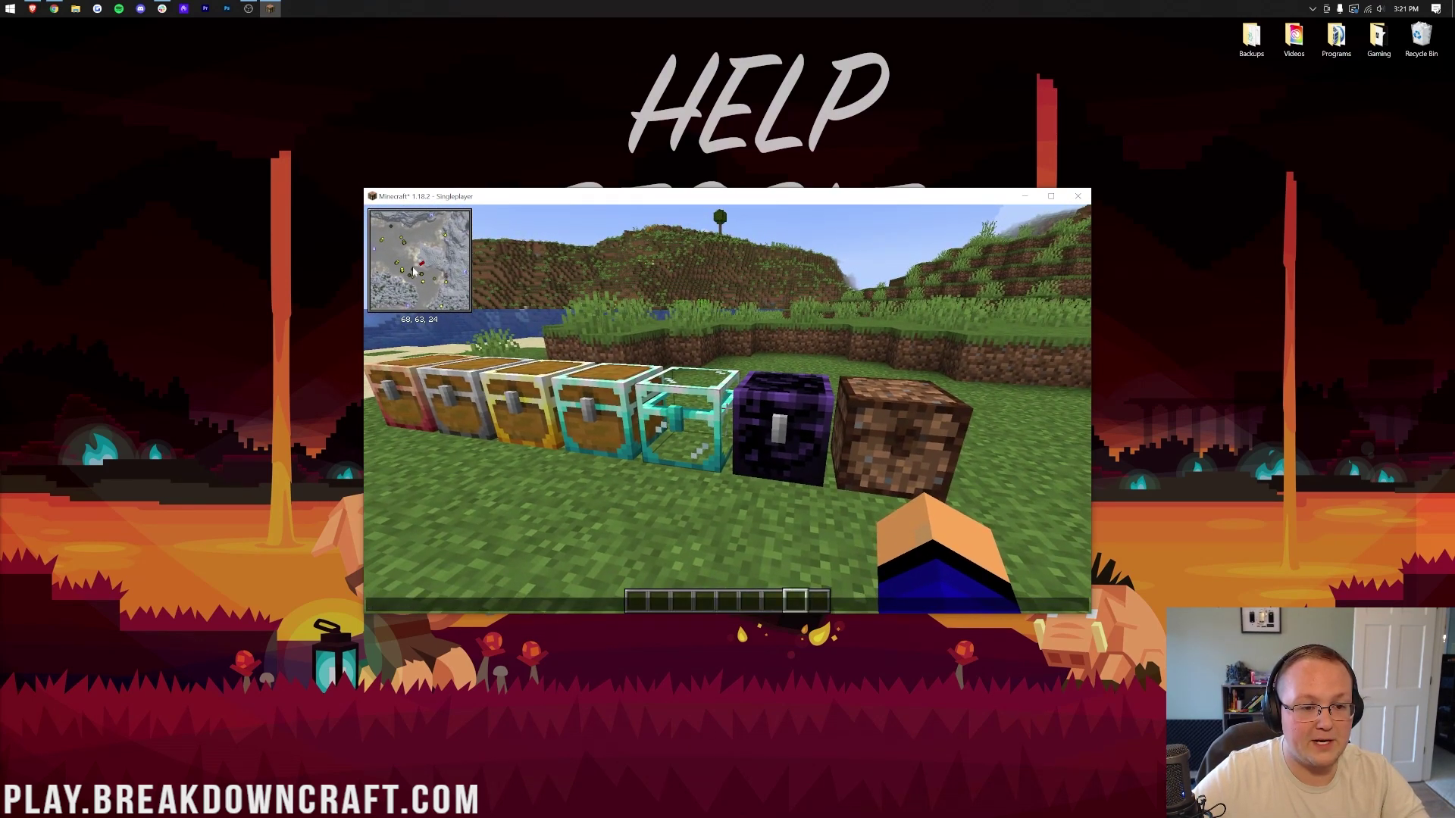
key("Escape")
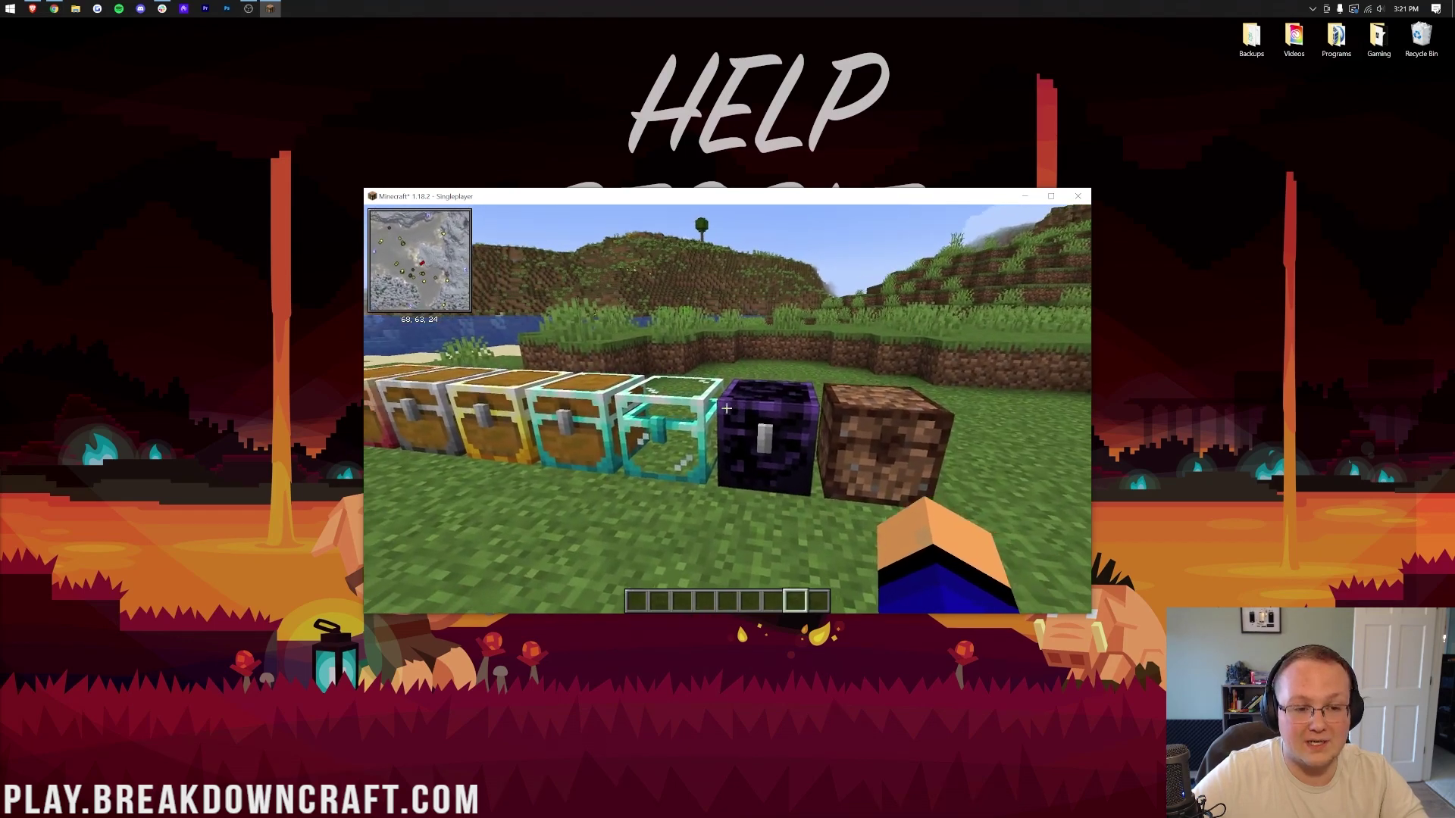
key("w")
key("w")
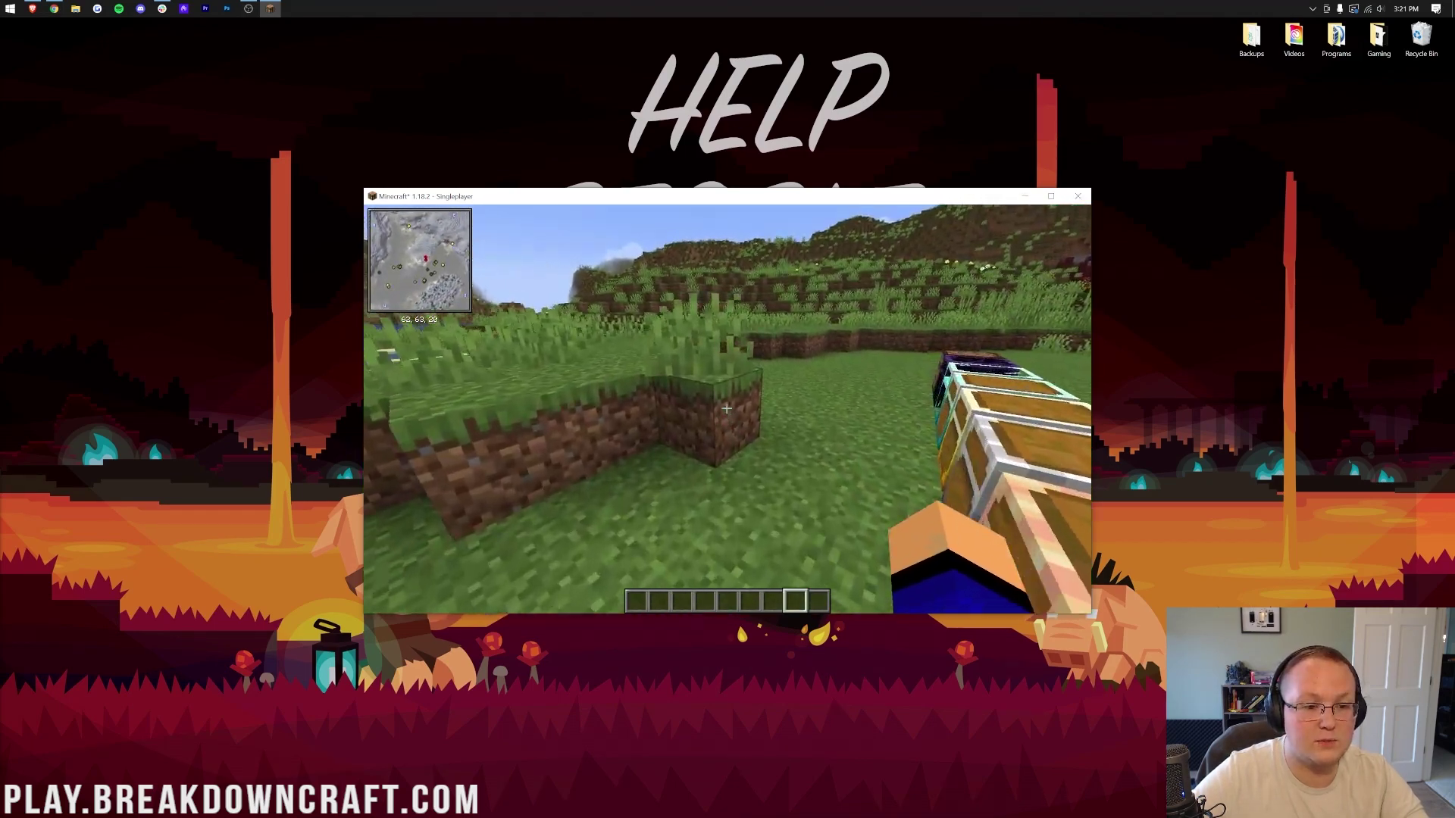
key("s")
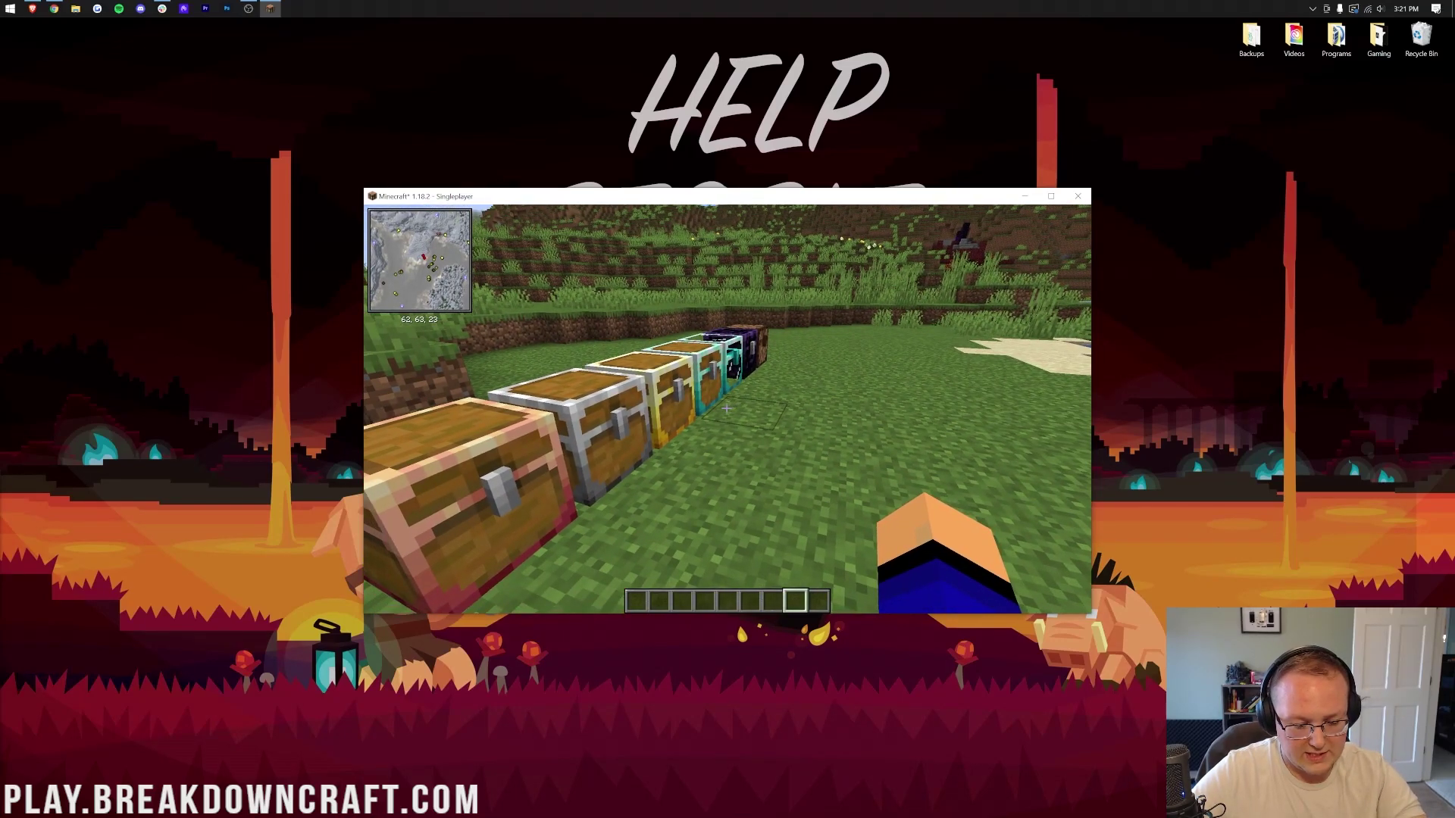
key("y")
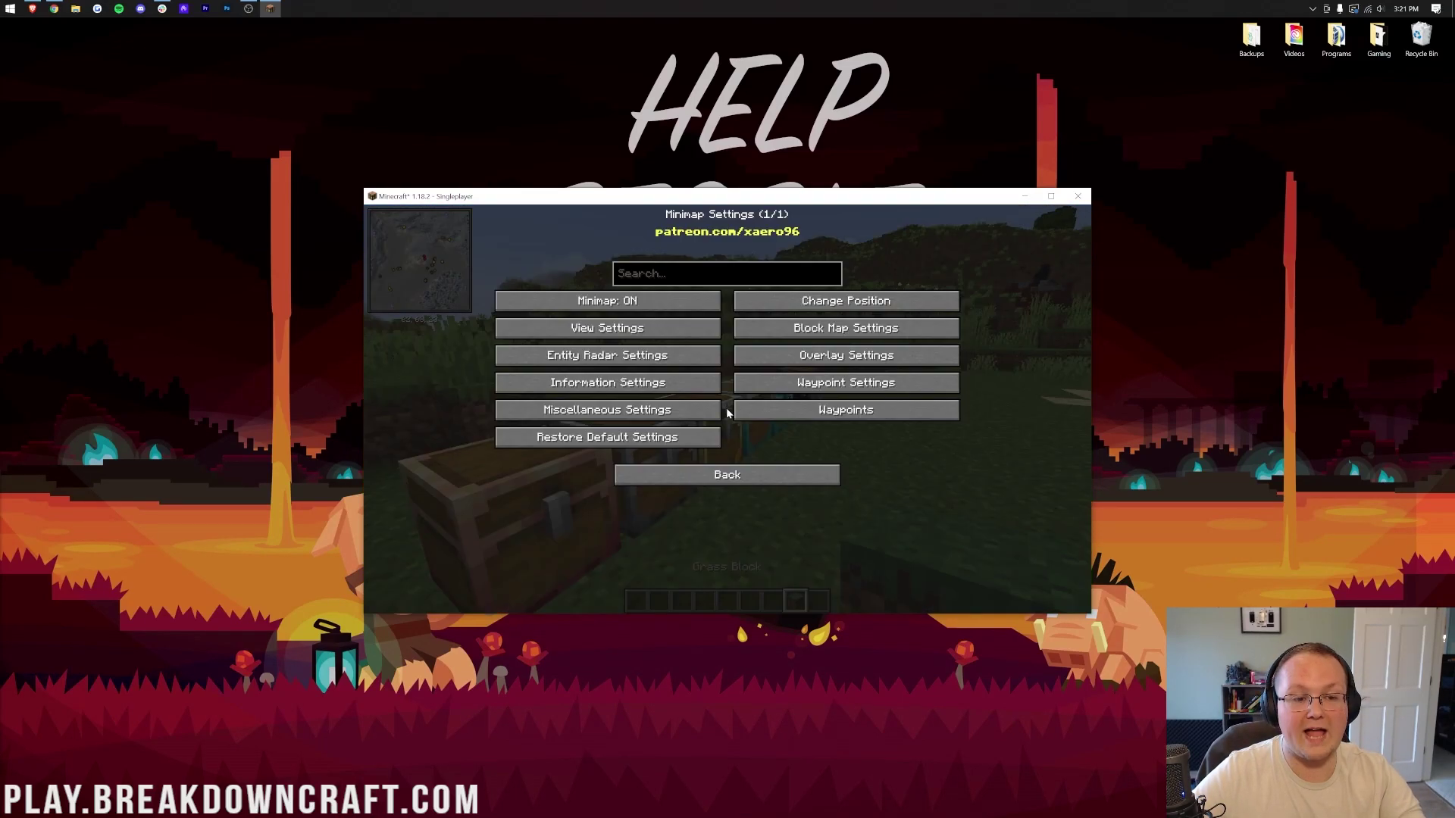
left_click(666, 329)
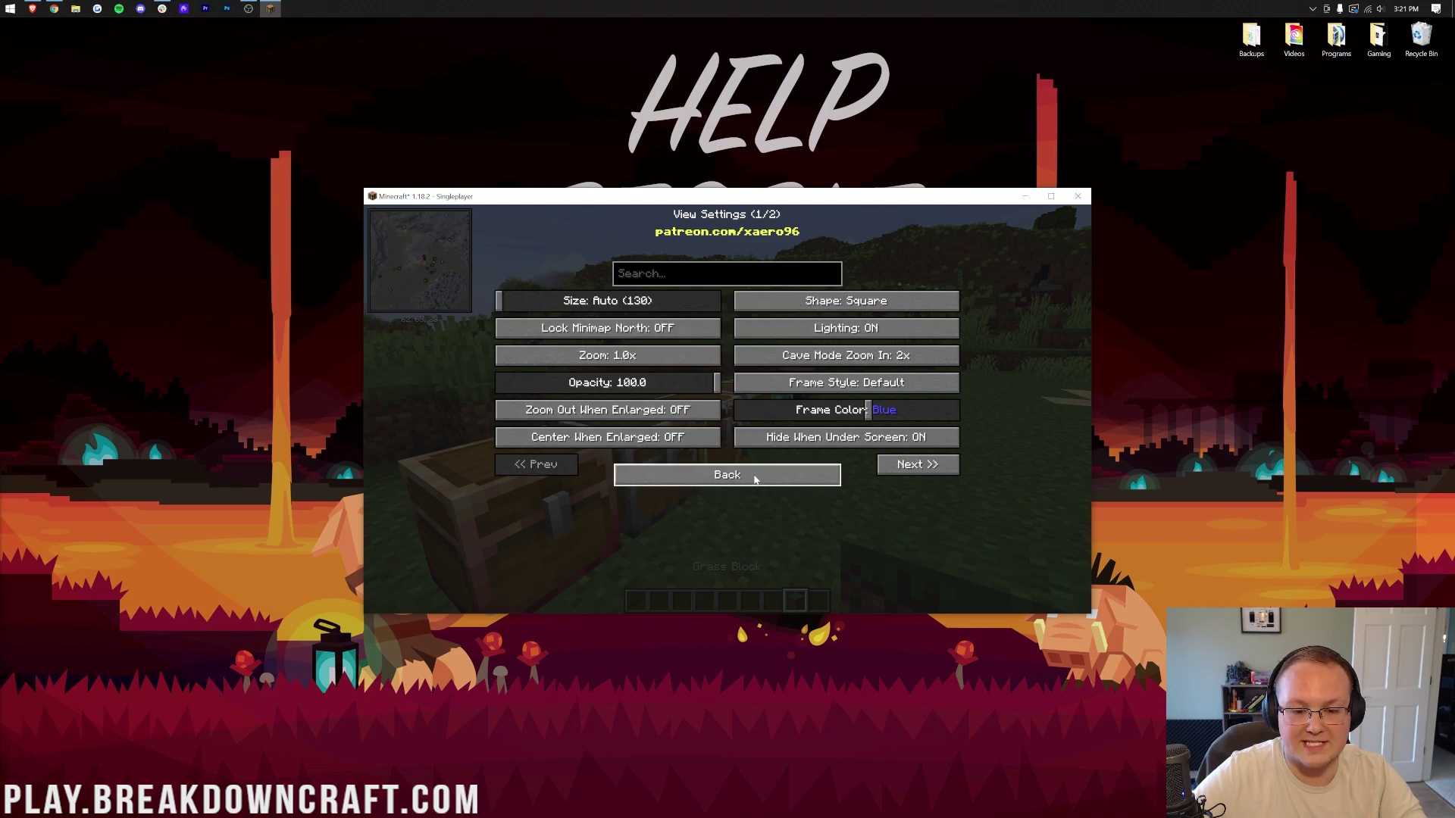
left_click(726, 474)
Add a gray waypoint named 'Iron Chests' and close the minimap settings
left_click(751, 415)
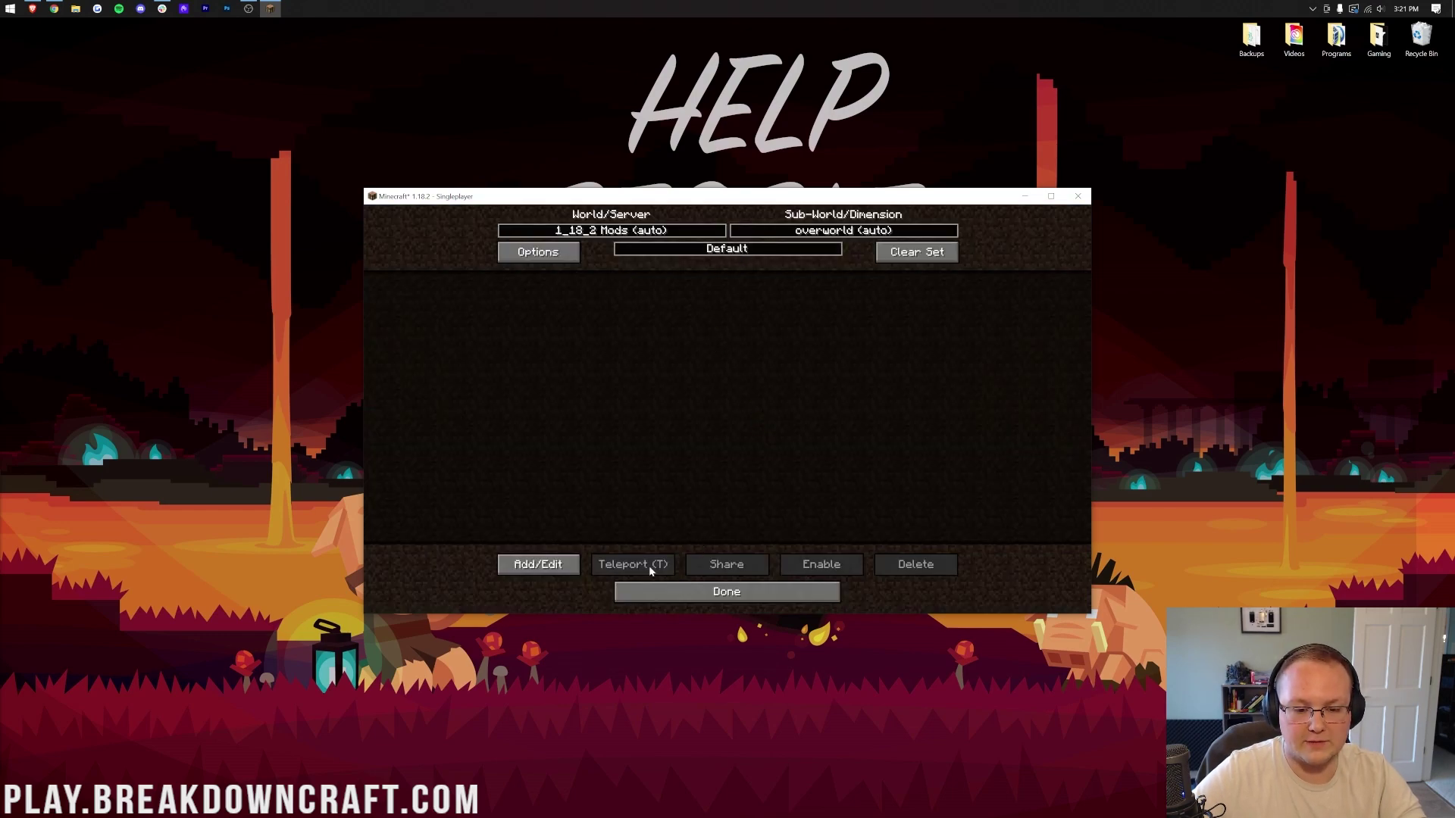
left_click(557, 565)
type("Iron Chests")
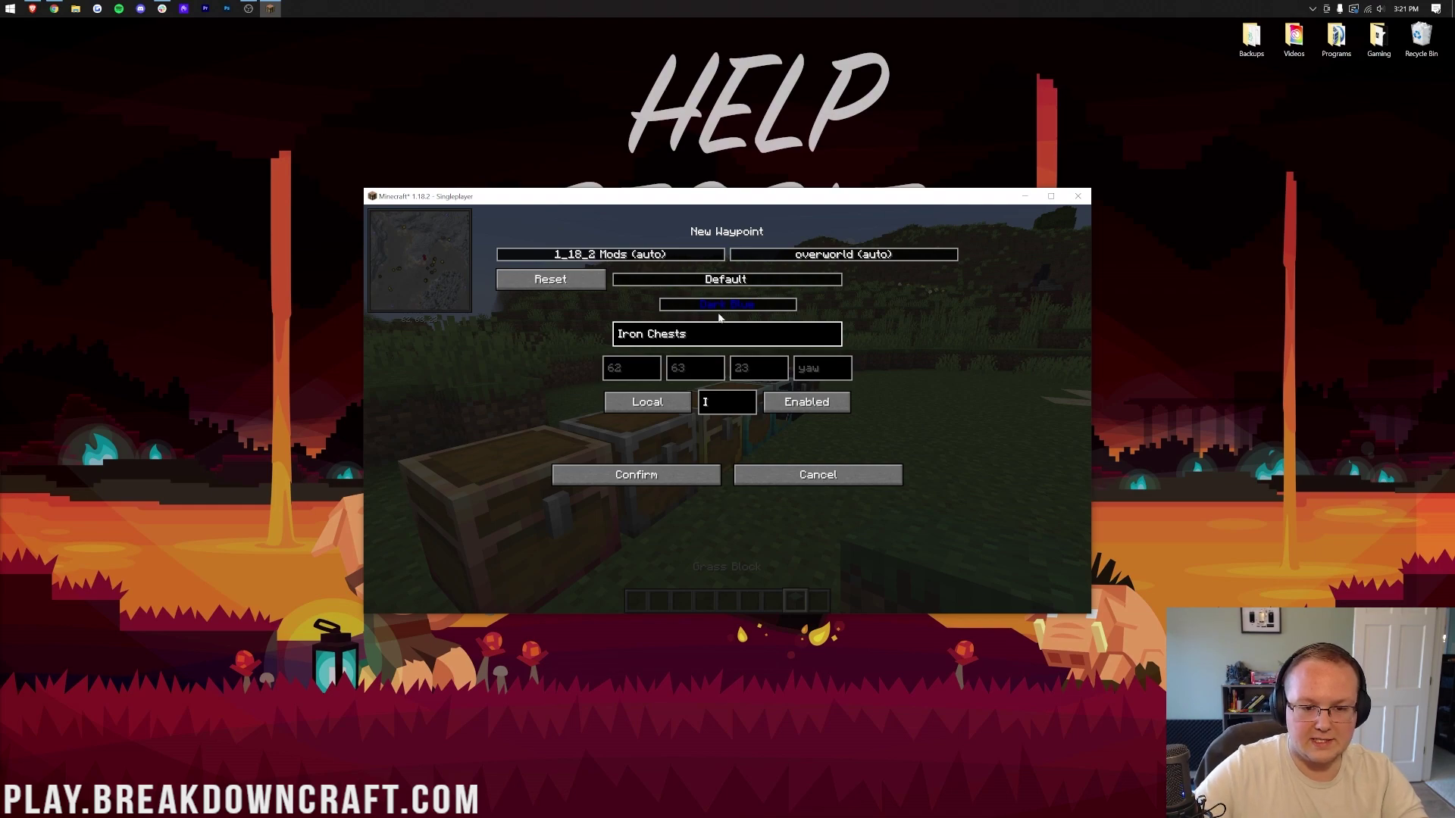
left_click(721, 306)
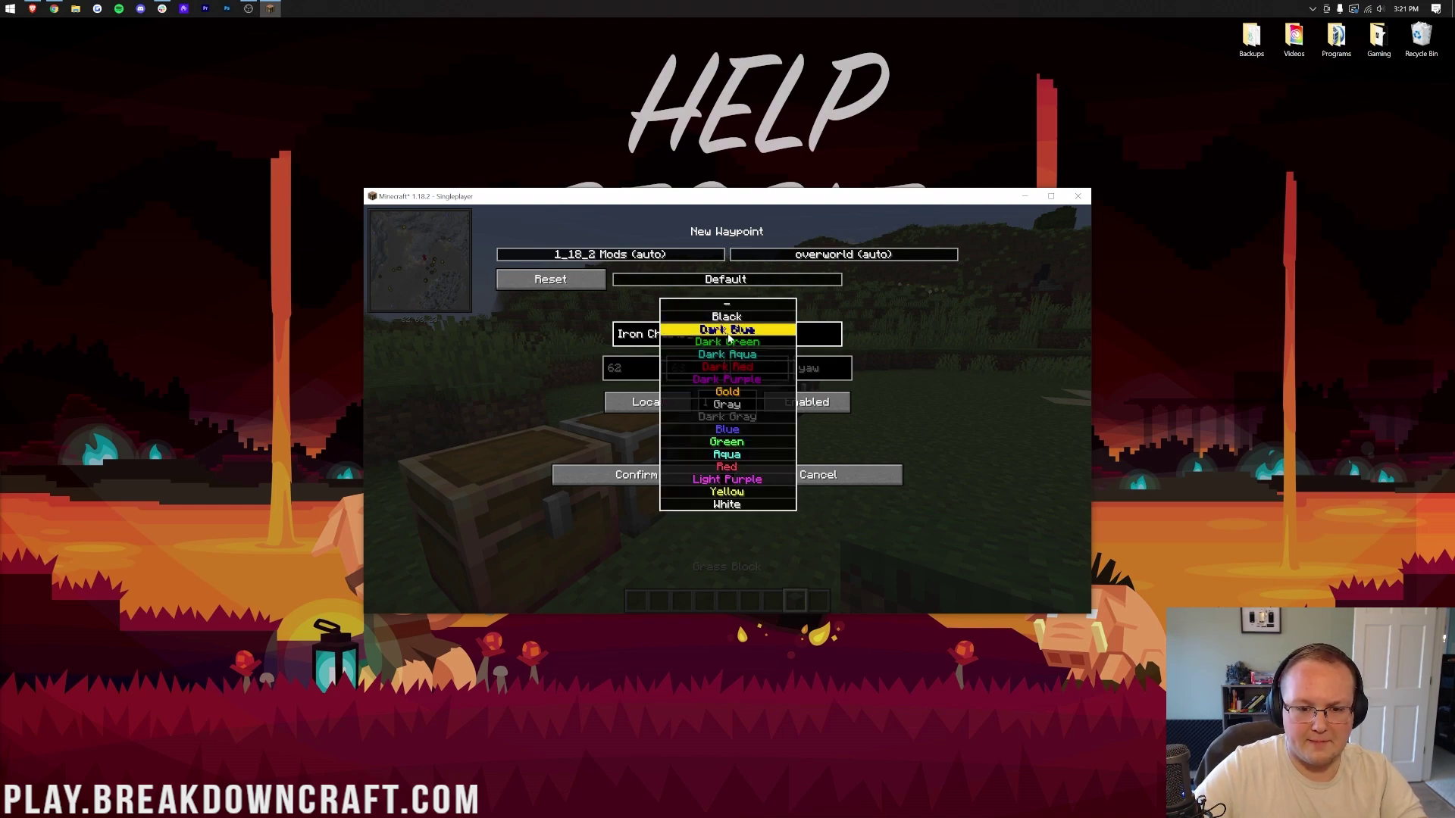
left_click(727, 393)
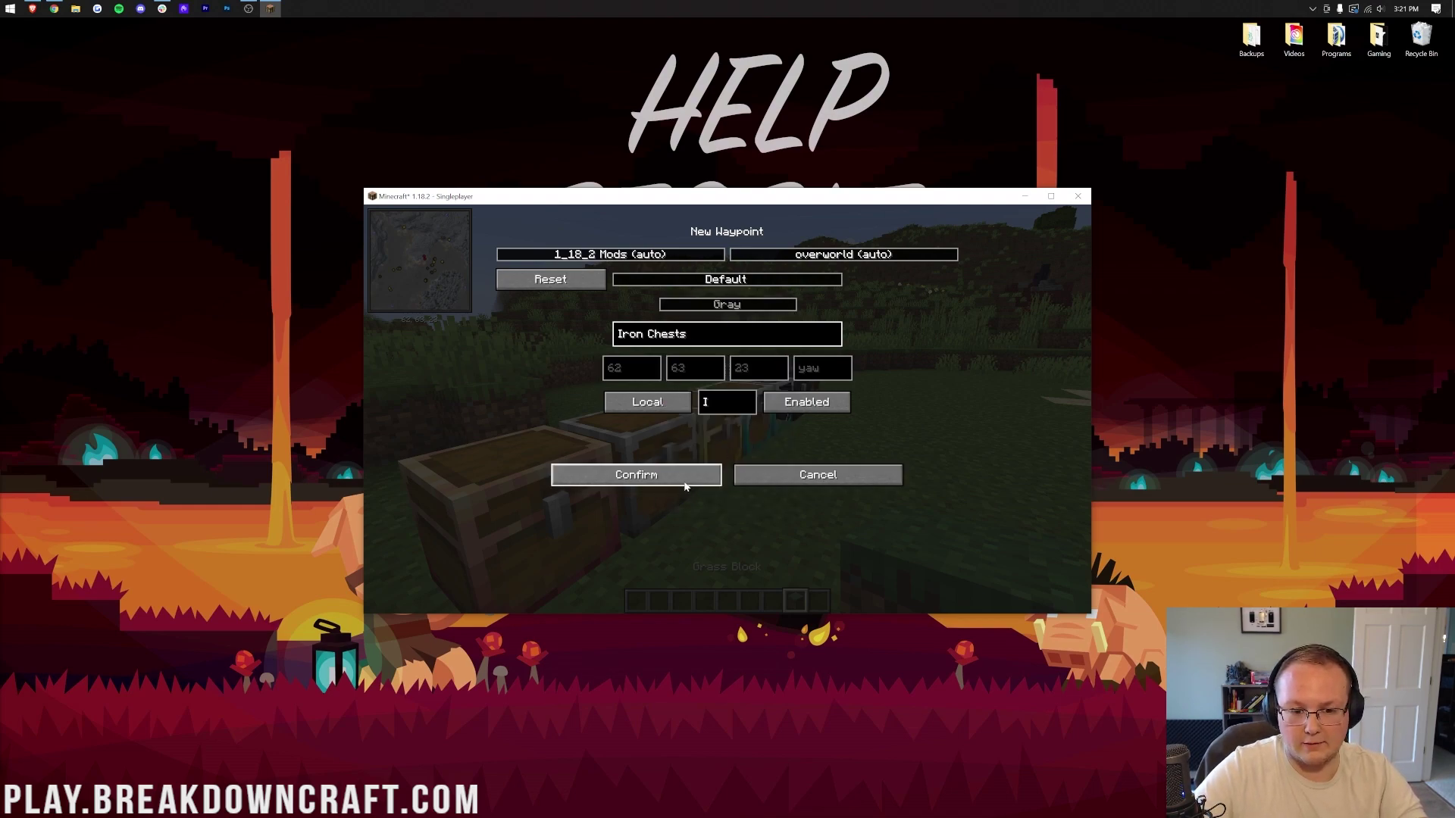
left_click(686, 486)
left_click(713, 595)
left_click(727, 476)
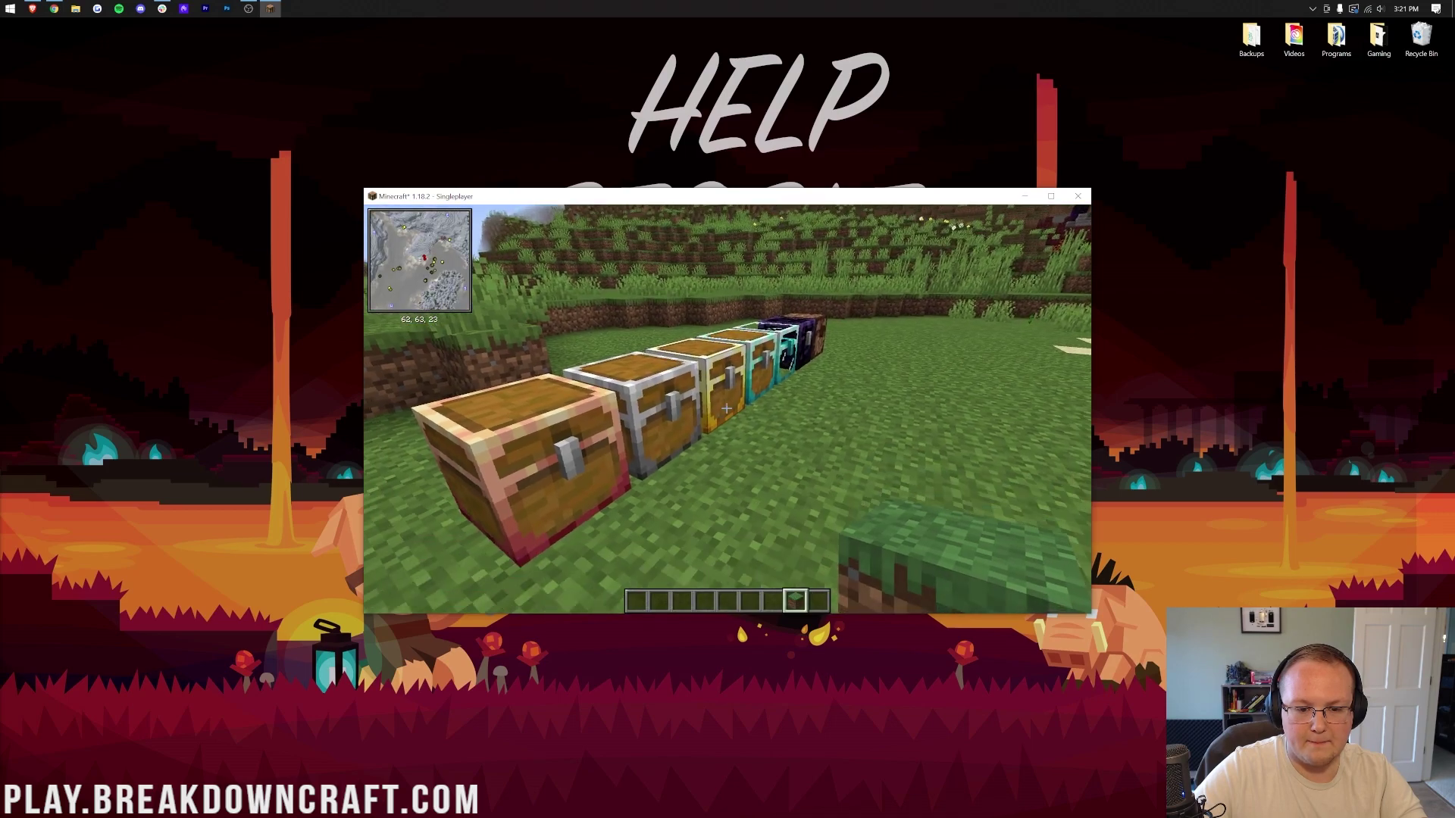
Walk toward the beach and place a grass block in front of the player
key("w")
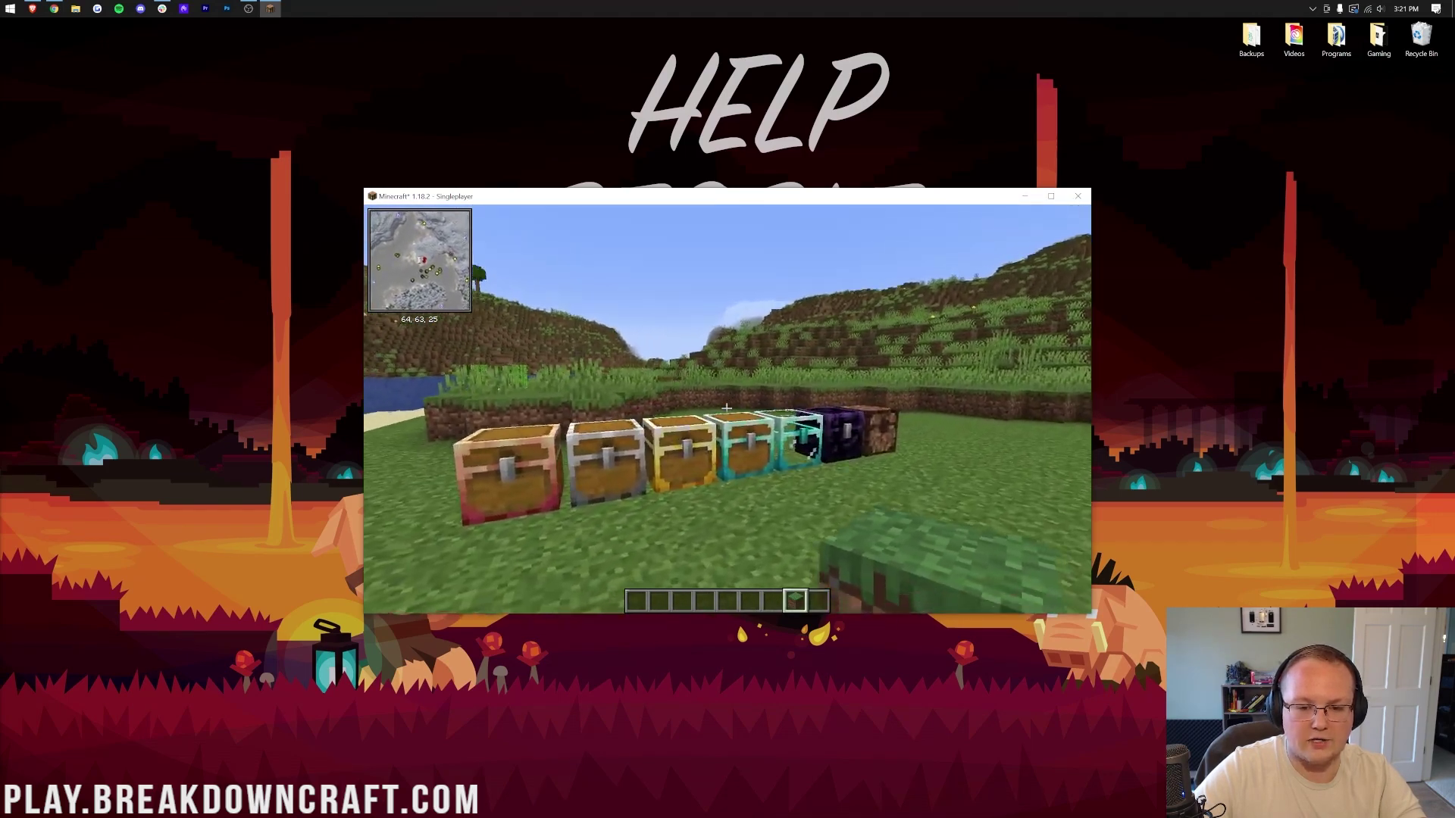
key("w")
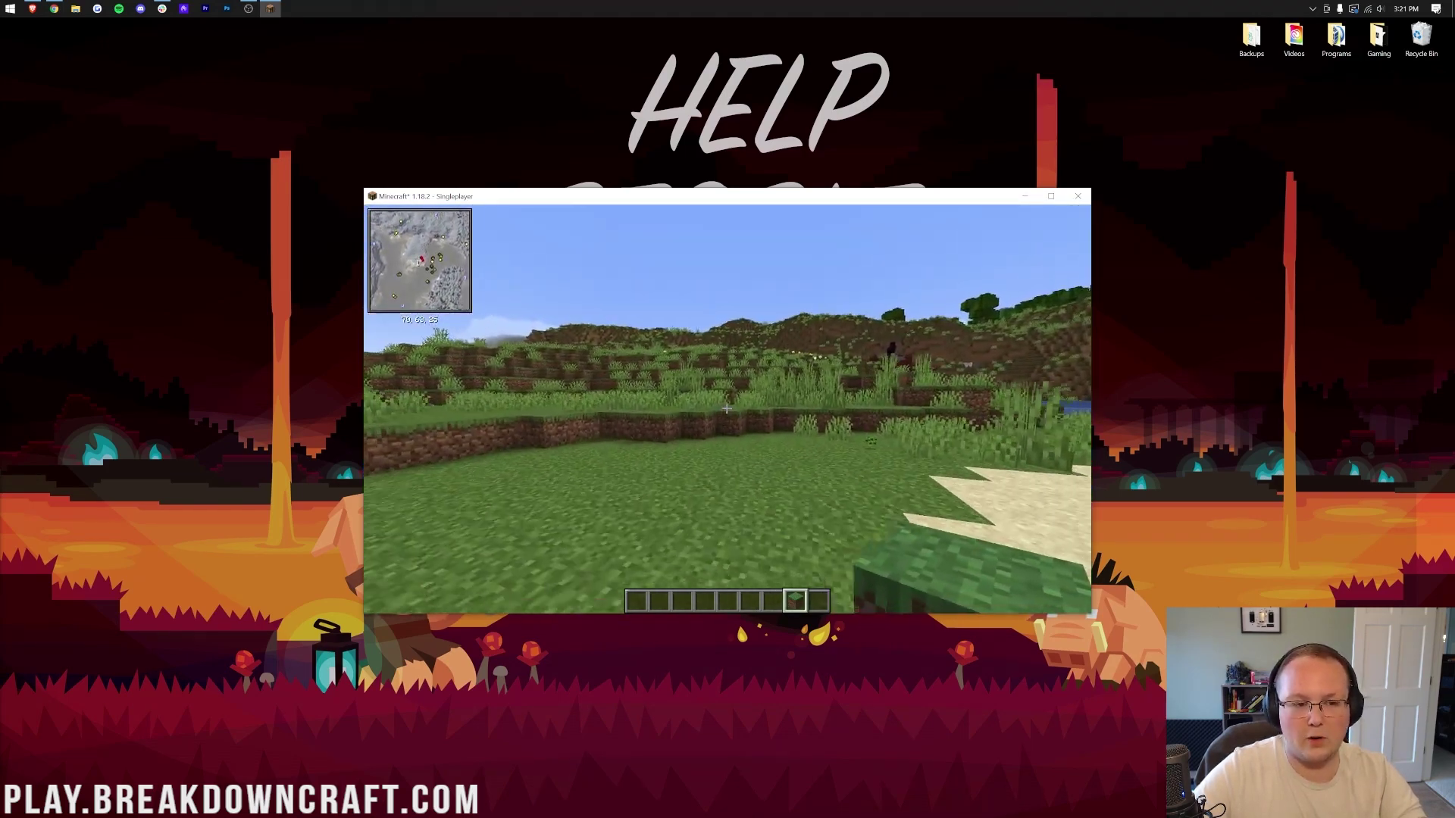
key("w")
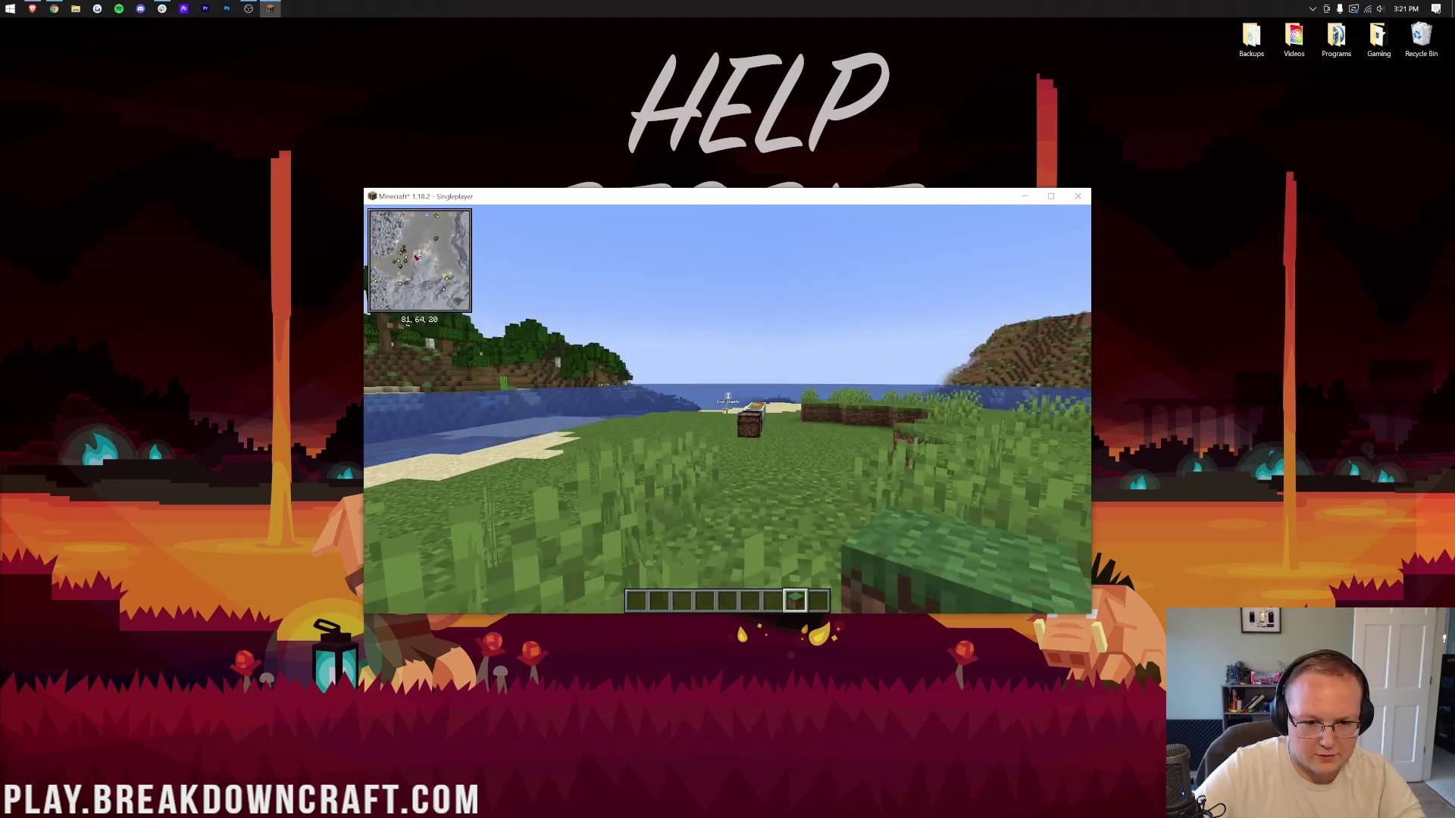
right_click(726, 408)
key("w")
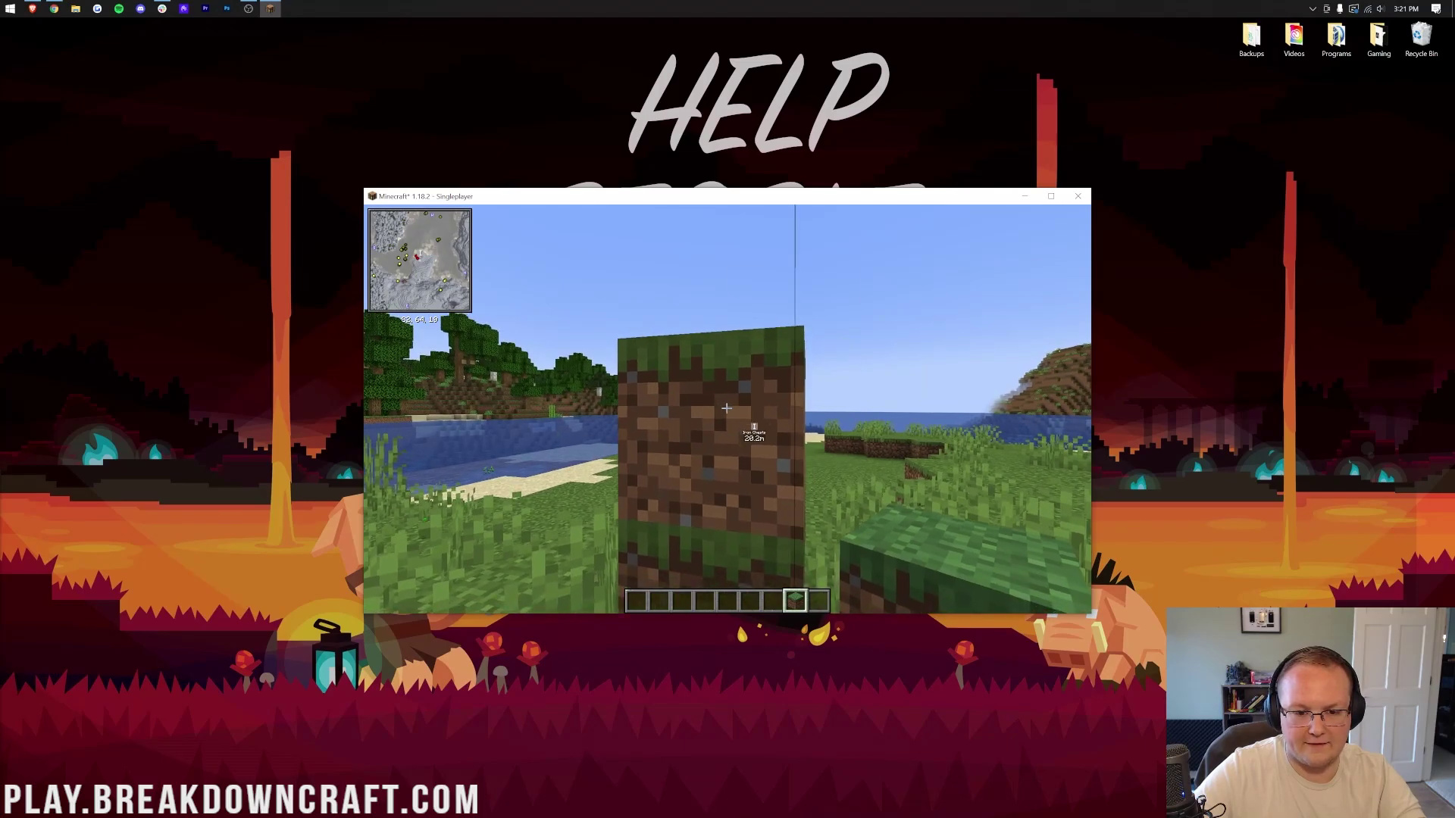
key("t")
key("Escape")
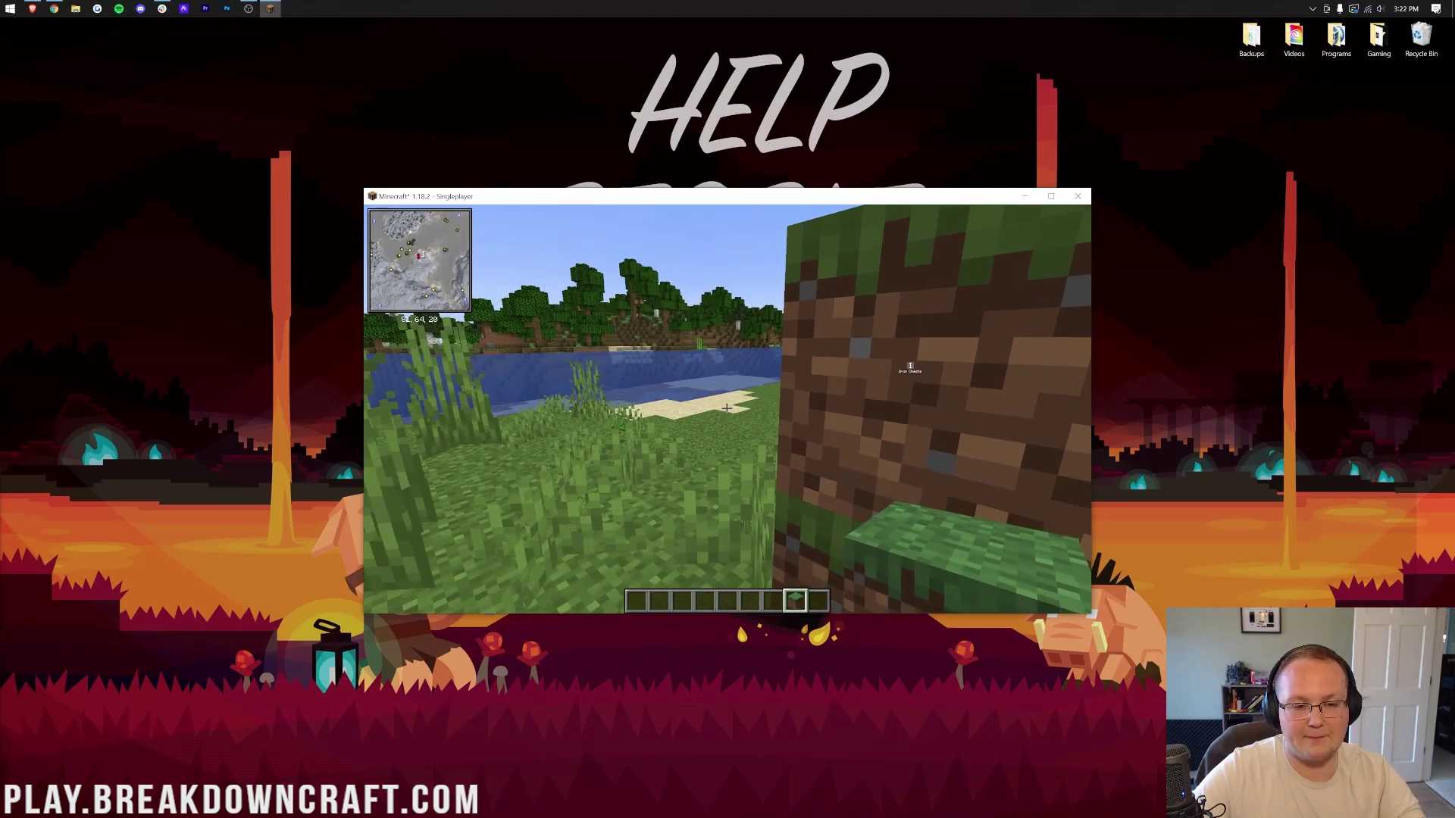
Return to the chest row, open the creative inventory and clear the JEI search
key("w")
key("w")
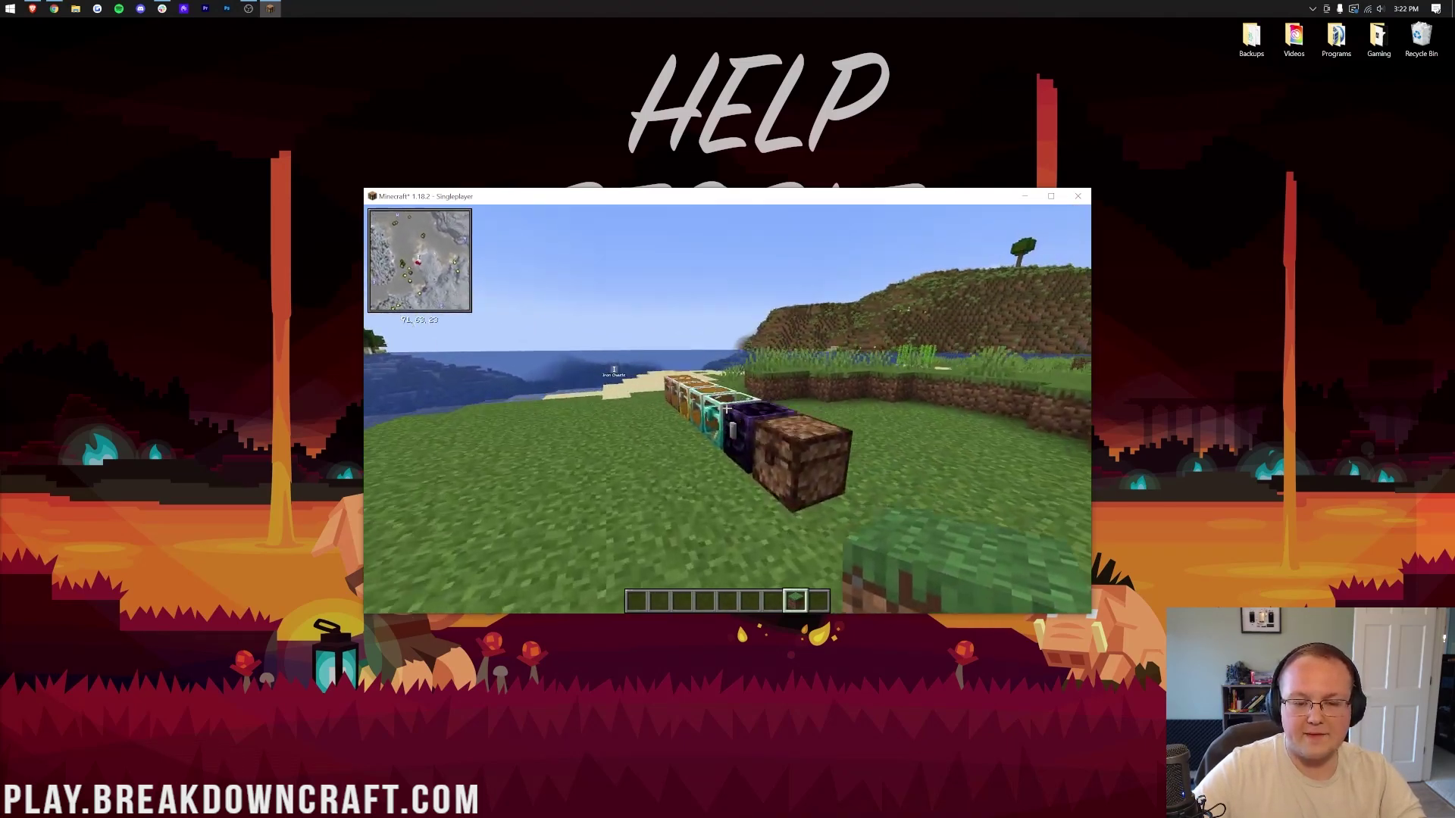
key("w")
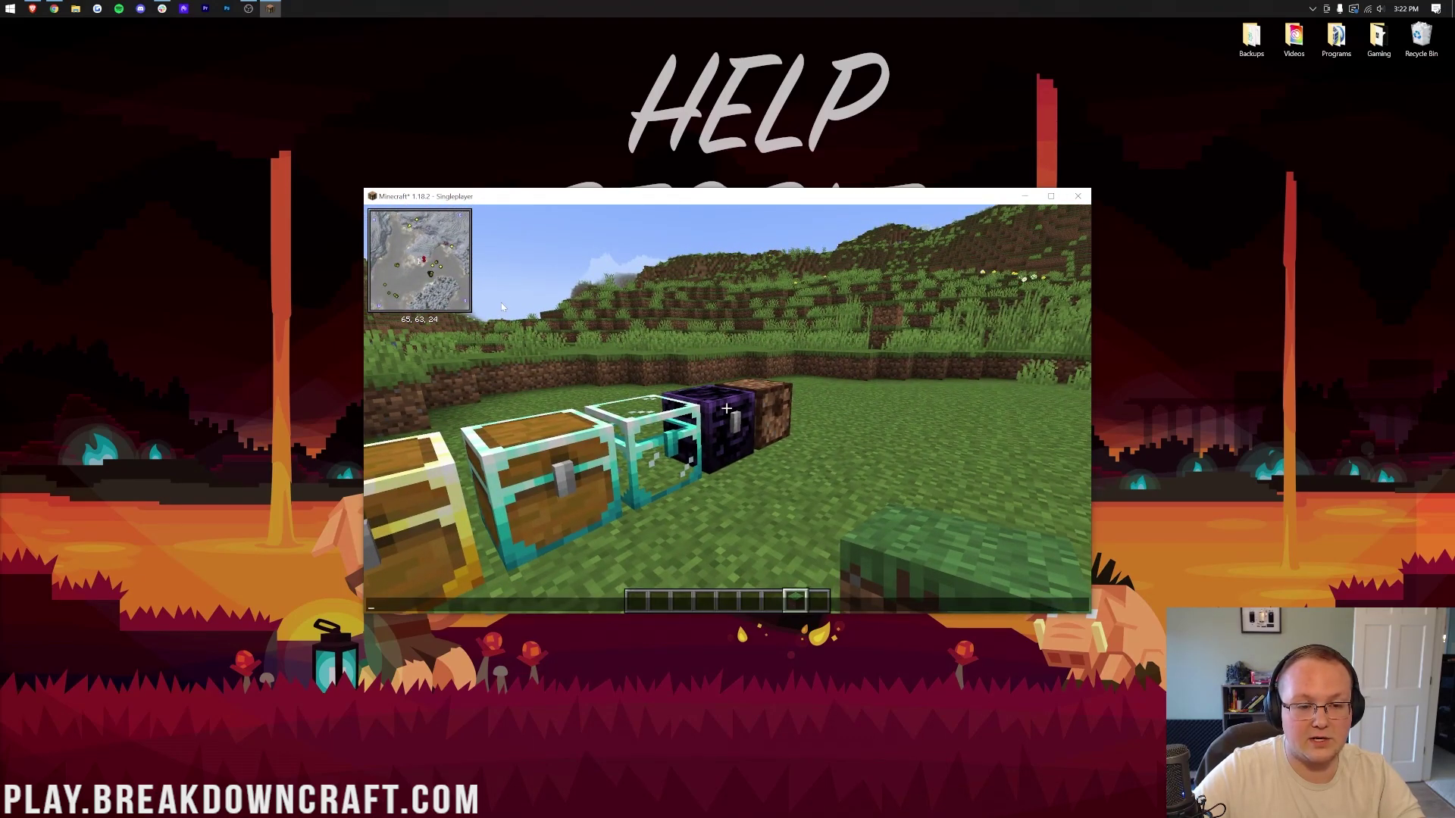
key("e")
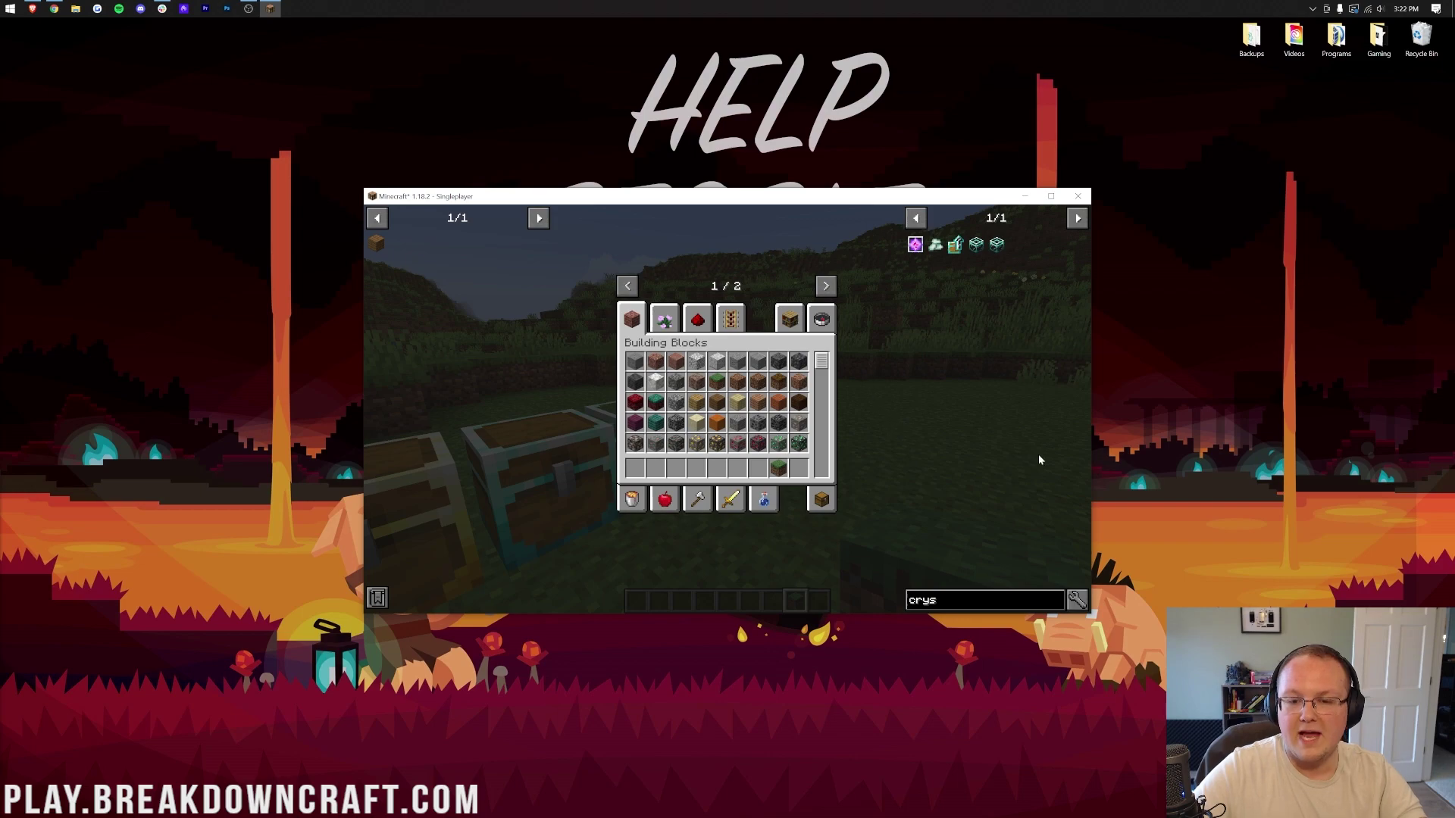
key("BackSpace")
key("BackSpace")
key("BackSpace")
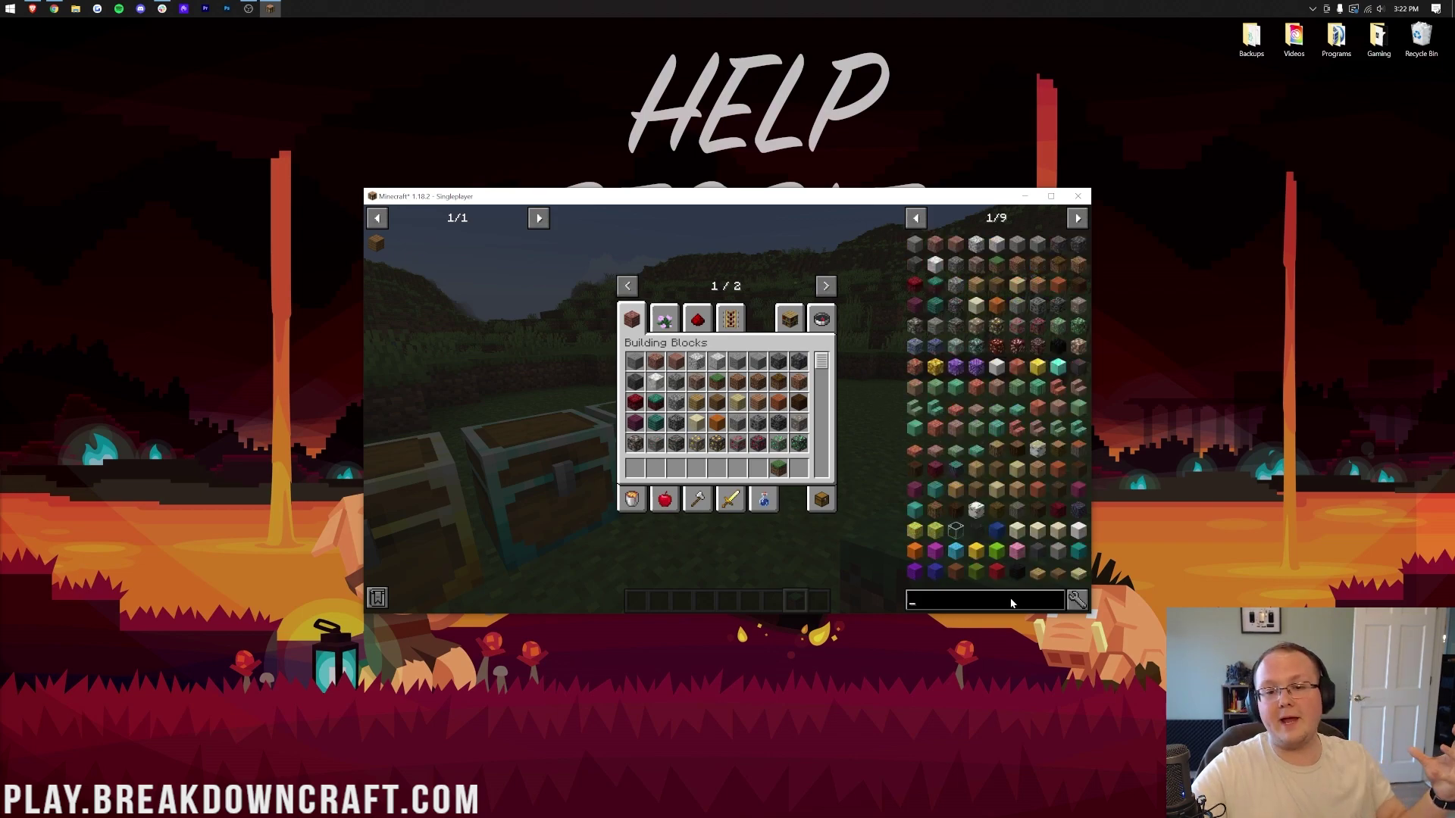